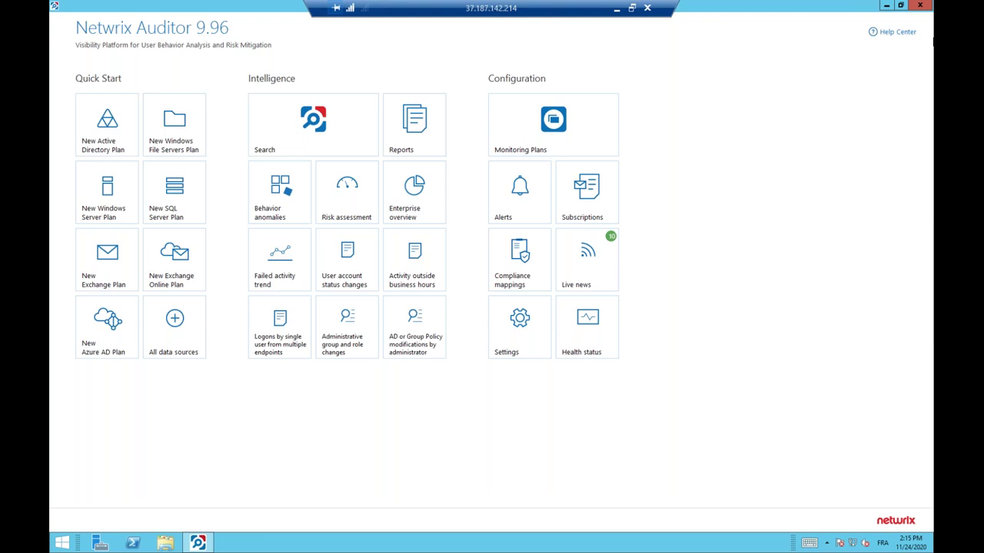
Search audit data in Simple mode for 'admin', narrowing to the Who: admin suggestion.
{"action": "mouse_move", "coordinate": [932, 44]}
{"action": "left_click", "coordinate": [292, 121]}
{"action": "left_click", "coordinate": [600, 158]}
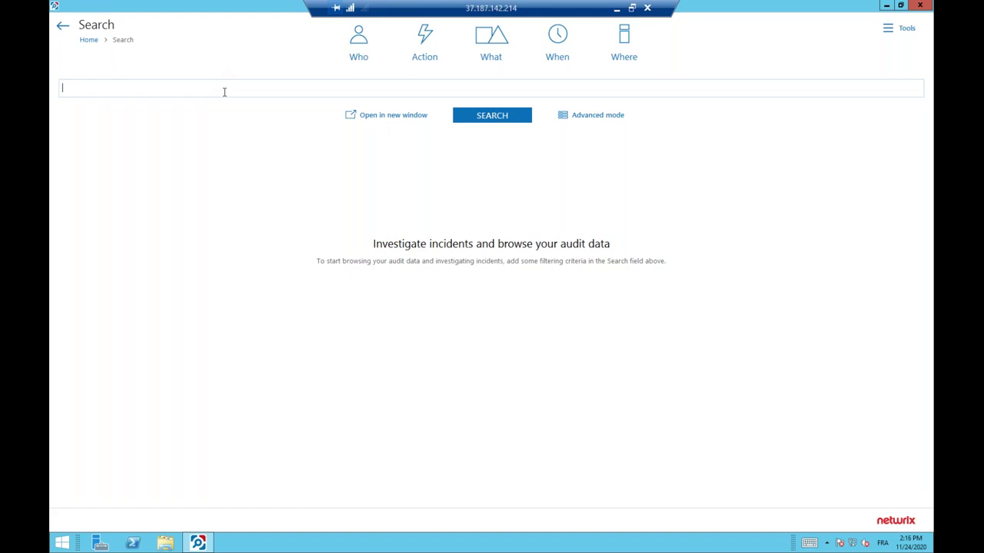
{"action": "type", "text": "admin"}
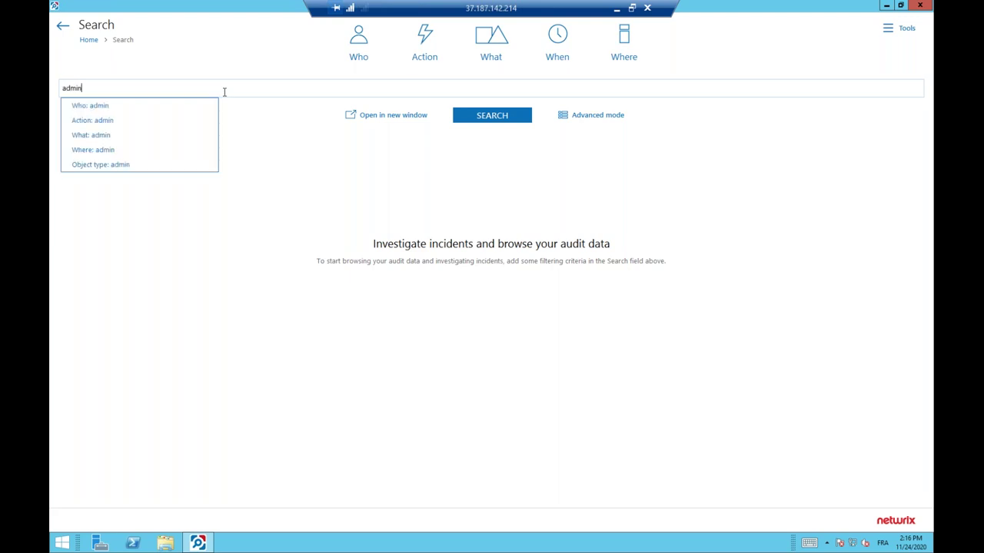
{"action": "key", "text": "Return"}
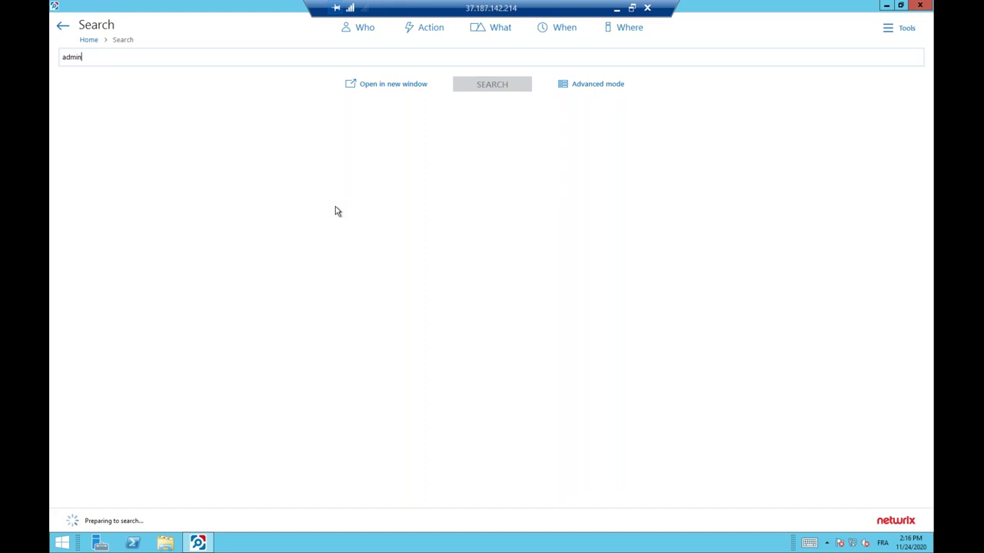
{"action": "left_click", "coordinate": [116, 54]}
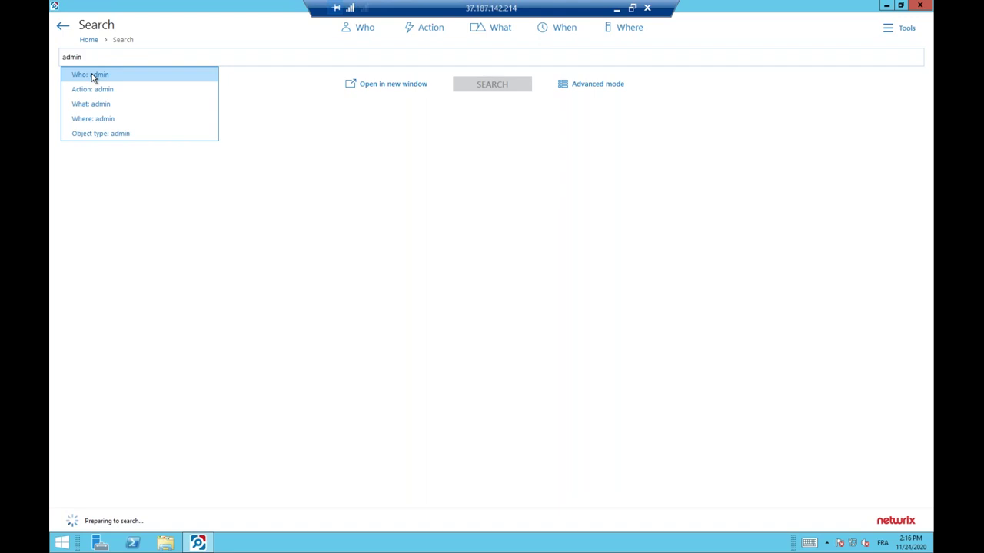
{"action": "left_click", "coordinate": [93, 76]}
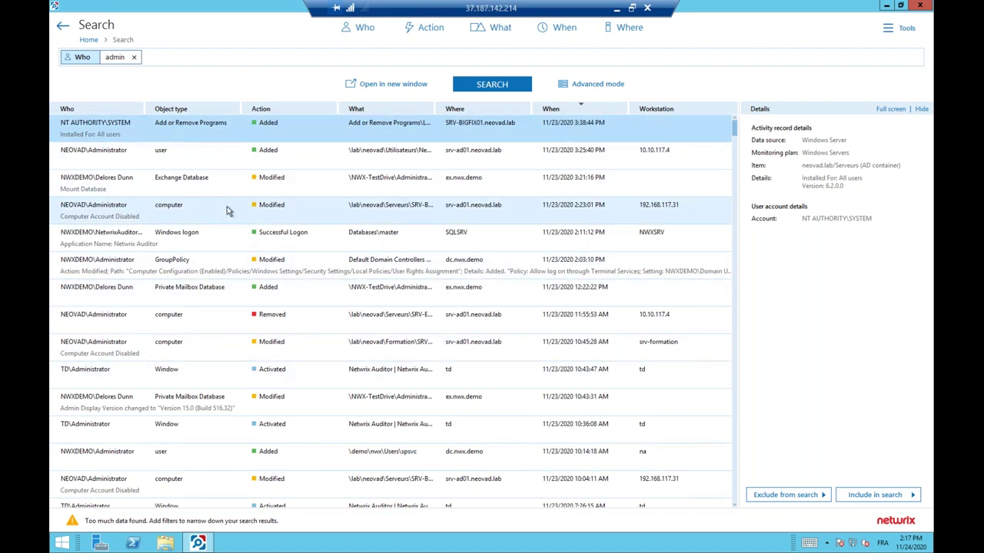
Add Action 'Modified', What 'policy' and When 'Last 7 days' filters, then rerun the search.
{"action": "left_click", "coordinate": [425, 29]}
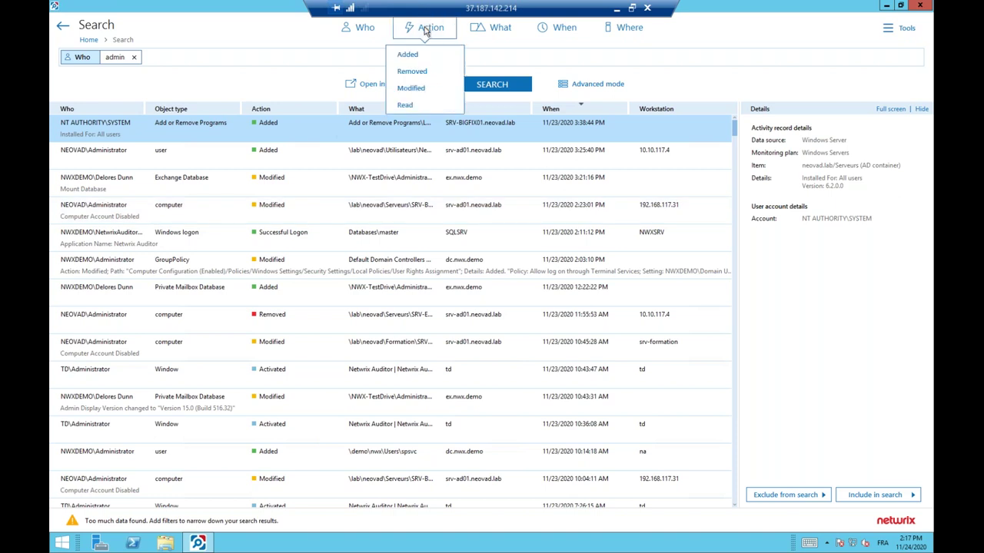
{"action": "left_click", "coordinate": [411, 87]}
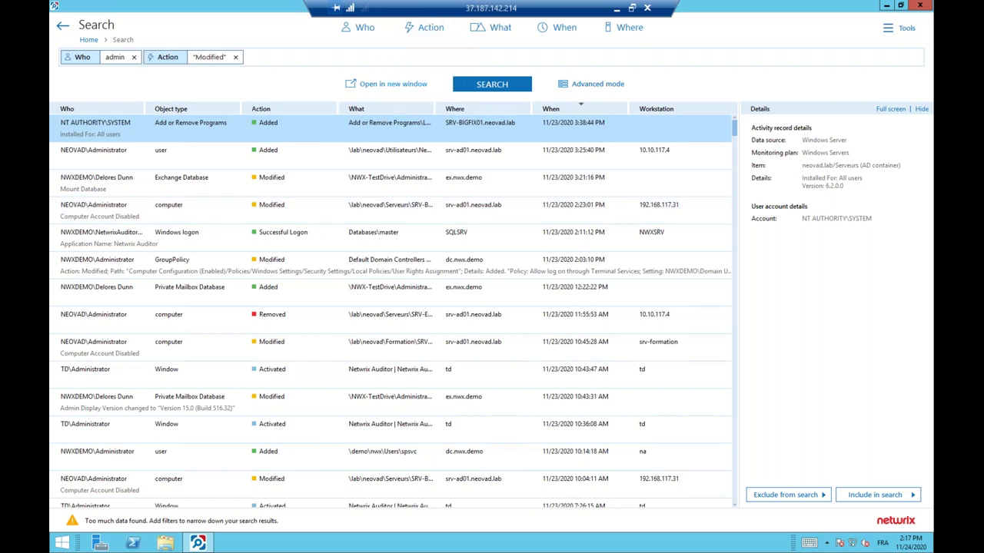
{"action": "left_click", "coordinate": [483, 30]}
{"action": "type", "text": "poli"}
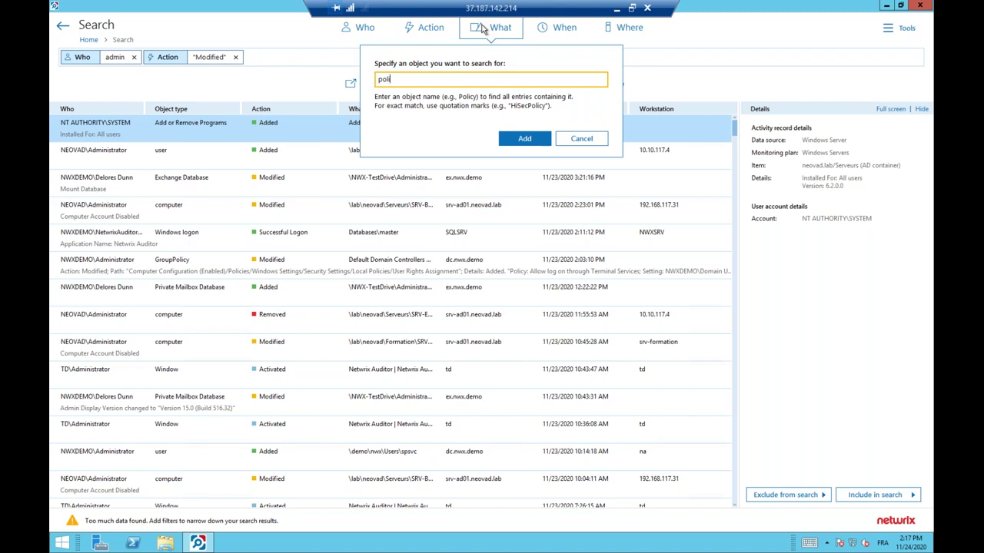
{"action": "type", "text": "cy"}
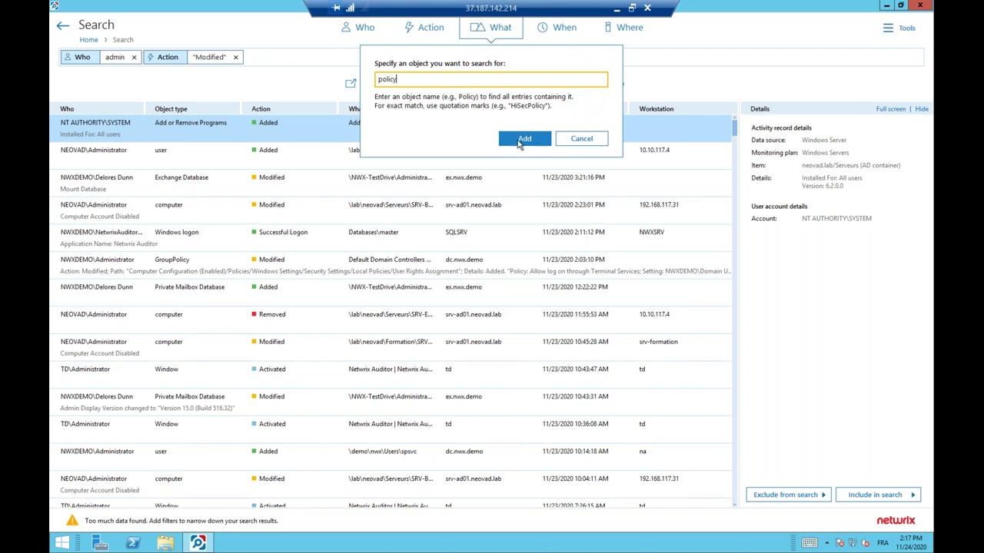
{"action": "left_click", "coordinate": [518, 136]}
{"action": "left_click", "coordinate": [562, 35]}
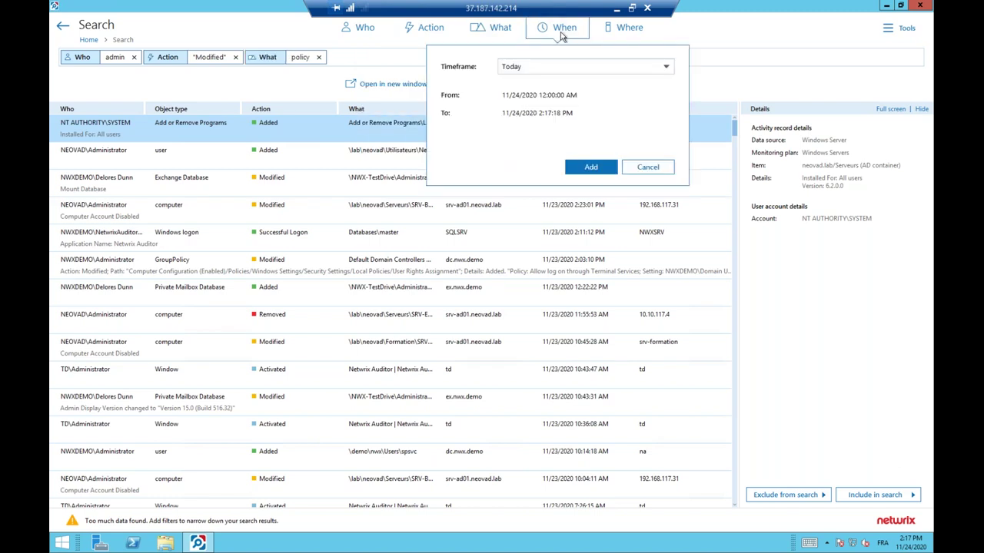
{"action": "left_click", "coordinate": [541, 70]}
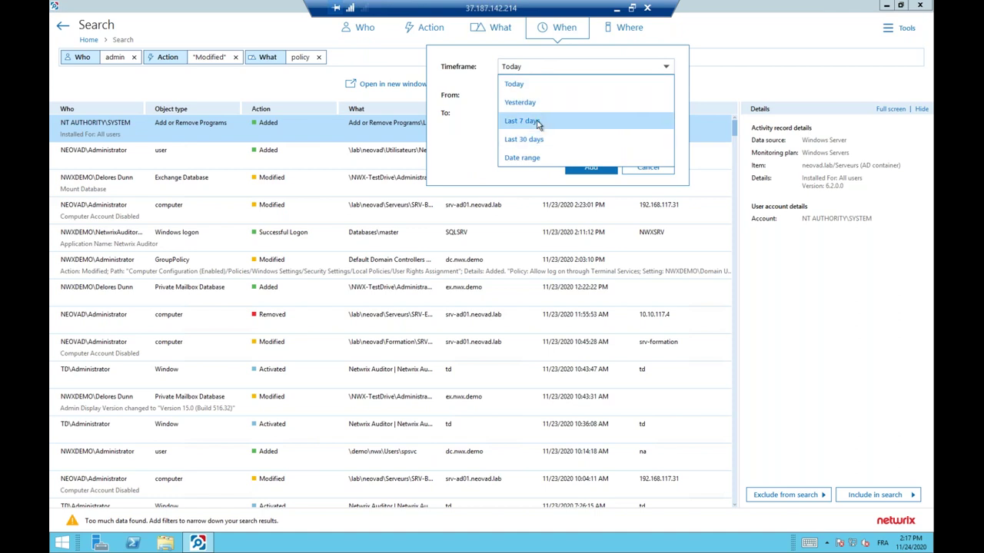
{"action": "left_click", "coordinate": [537, 121]}
{"action": "left_click", "coordinate": [588, 167]}
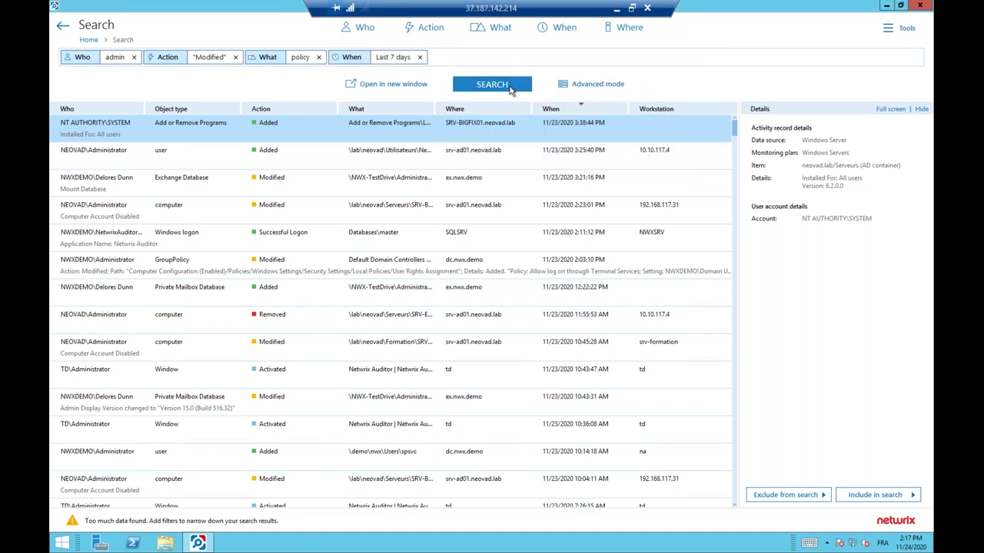
{"action": "left_click", "coordinate": [508, 88]}
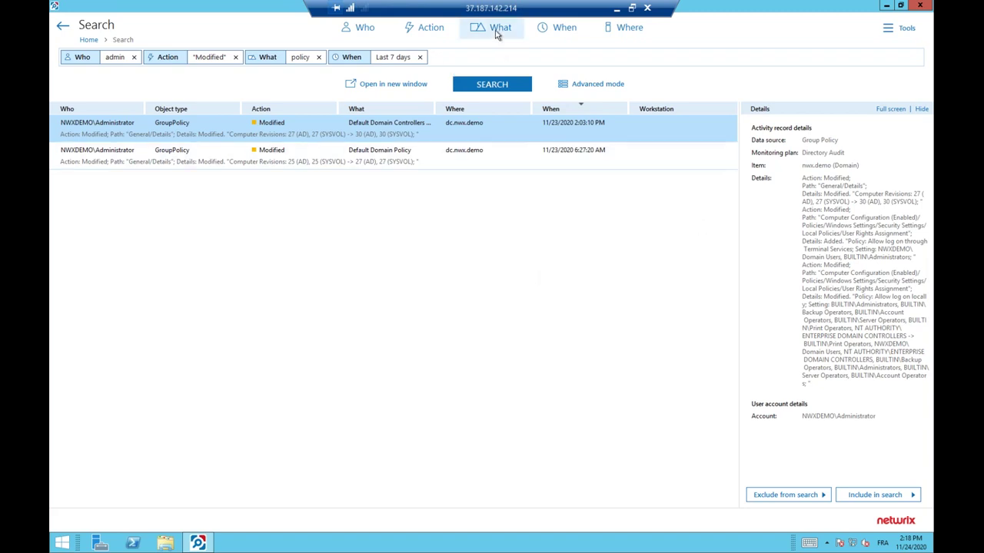
Switch filters to Advanced mode and review the Action values, keeping Modified.
{"action": "left_click", "coordinate": [592, 83]}
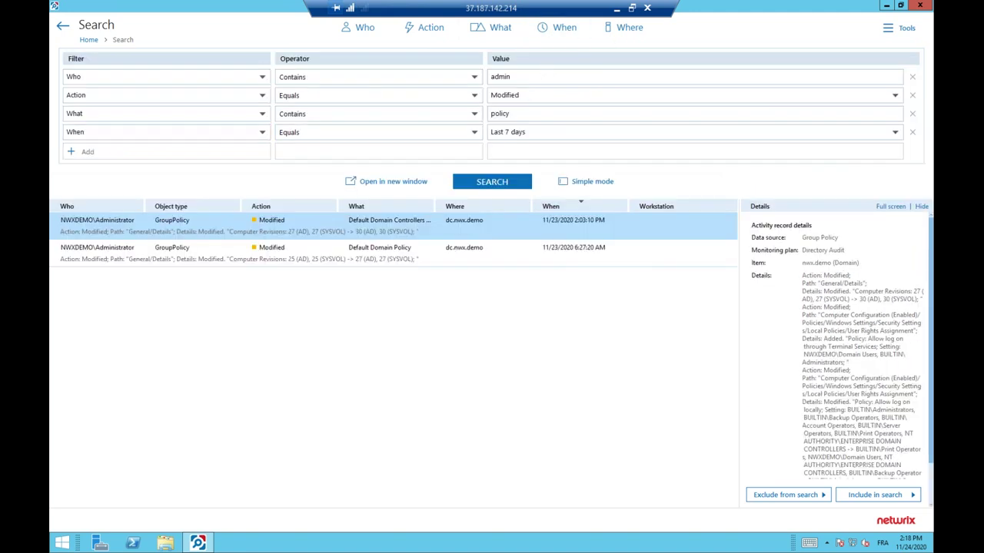
{"action": "left_click", "coordinate": [894, 95]}
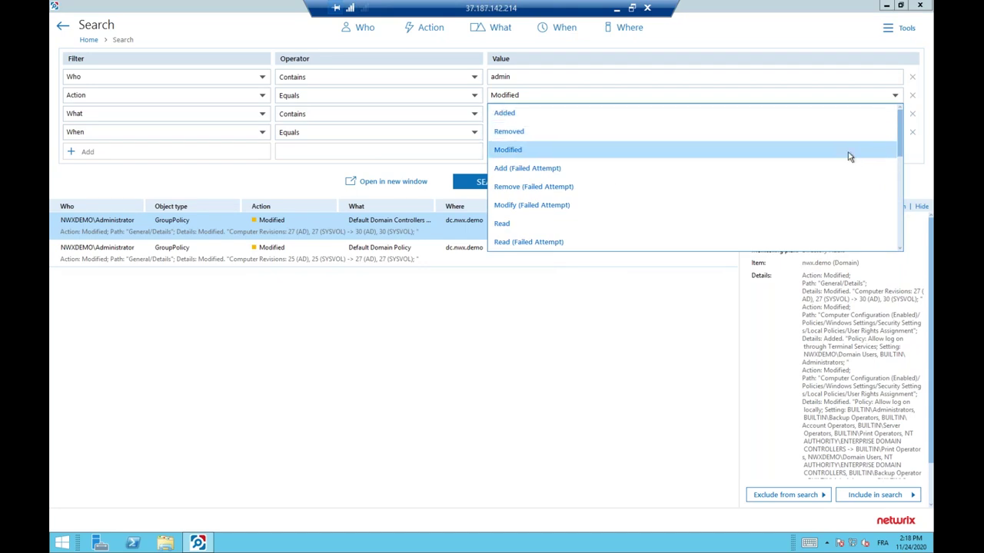
{"action": "scroll", "coordinate": [845, 192], "scroll_direction": "down", "scroll_amount": 1}
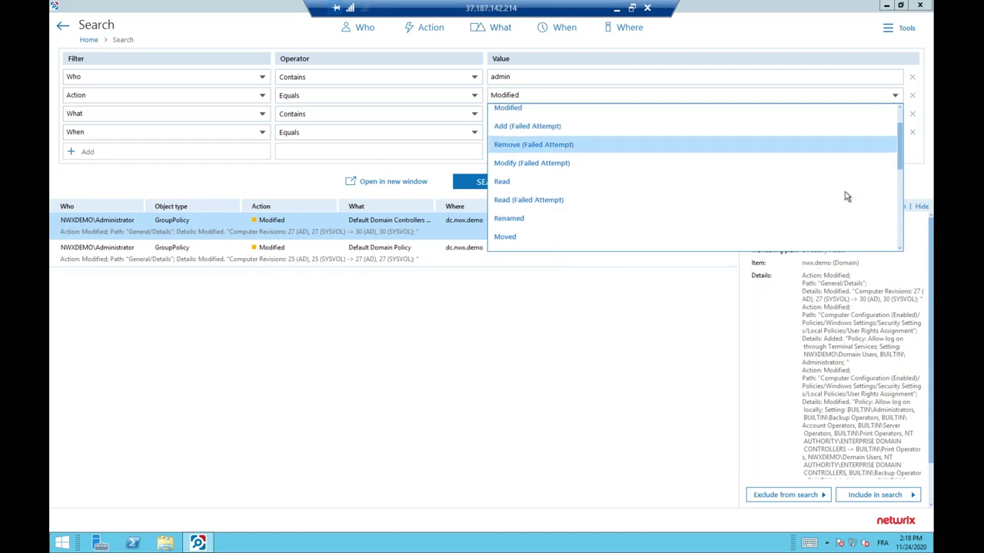
{"action": "scroll", "coordinate": [845, 197], "scroll_direction": "down", "scroll_amount": 2}
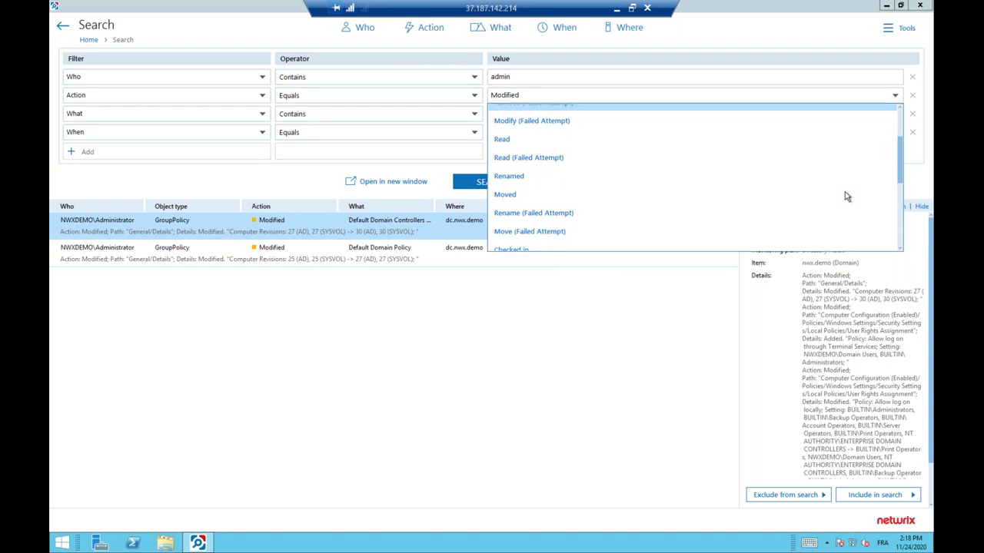
{"action": "scroll", "coordinate": [845, 197], "scroll_direction": "down", "scroll_amount": 3}
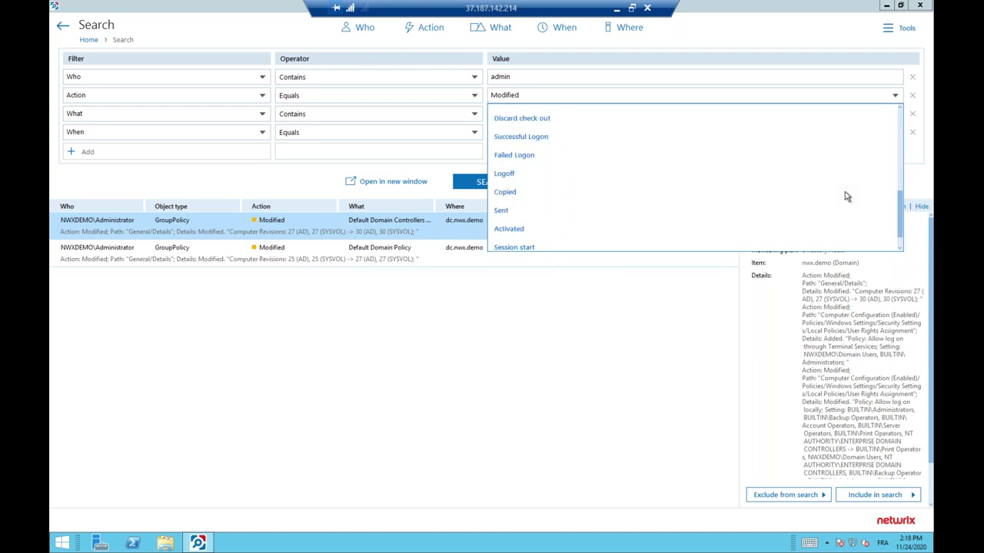
{"action": "scroll", "coordinate": [844, 196], "scroll_direction": "down", "scroll_amount": 1}
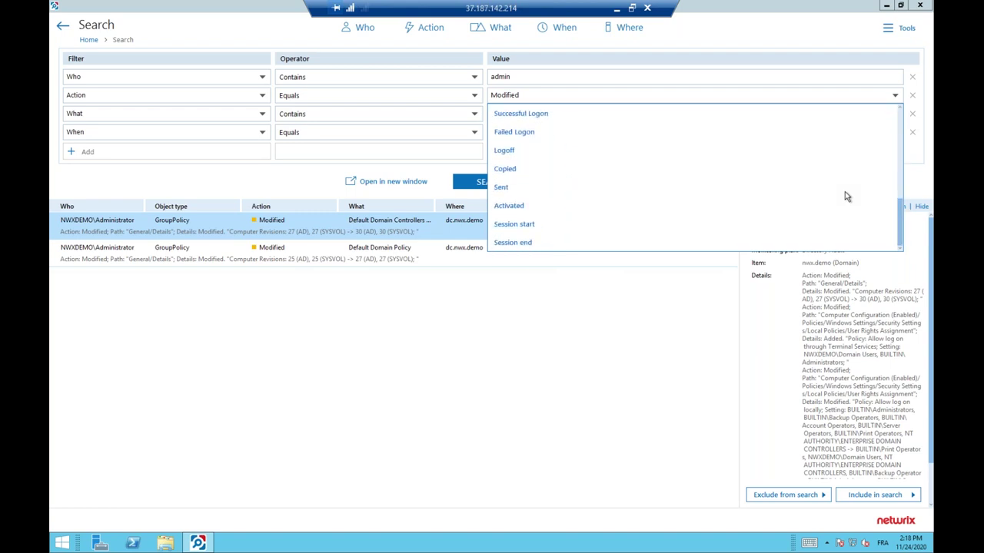
{"action": "left_click", "coordinate": [684, 315]}
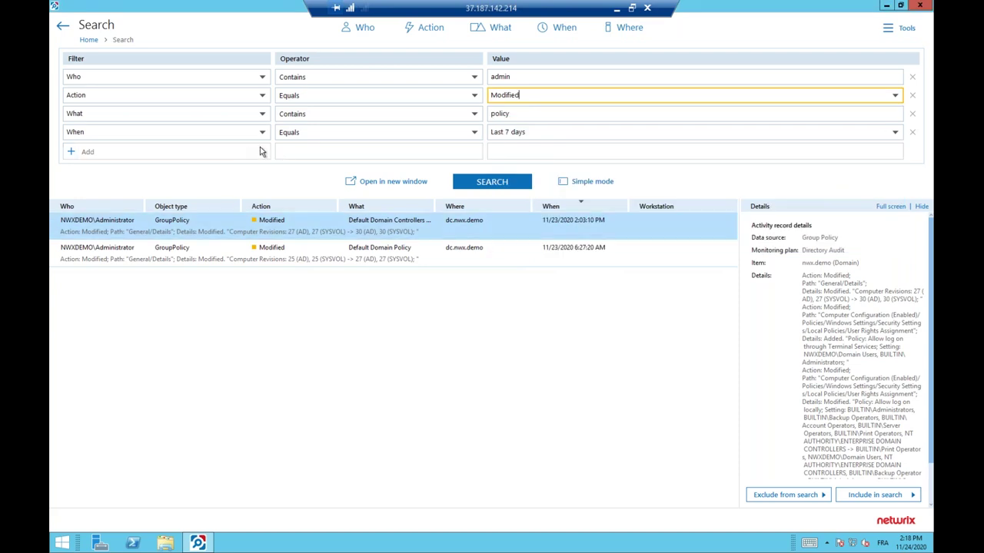
Add an Object type filter row, browsing its values without choosing one.
{"action": "left_click", "coordinate": [260, 151]}
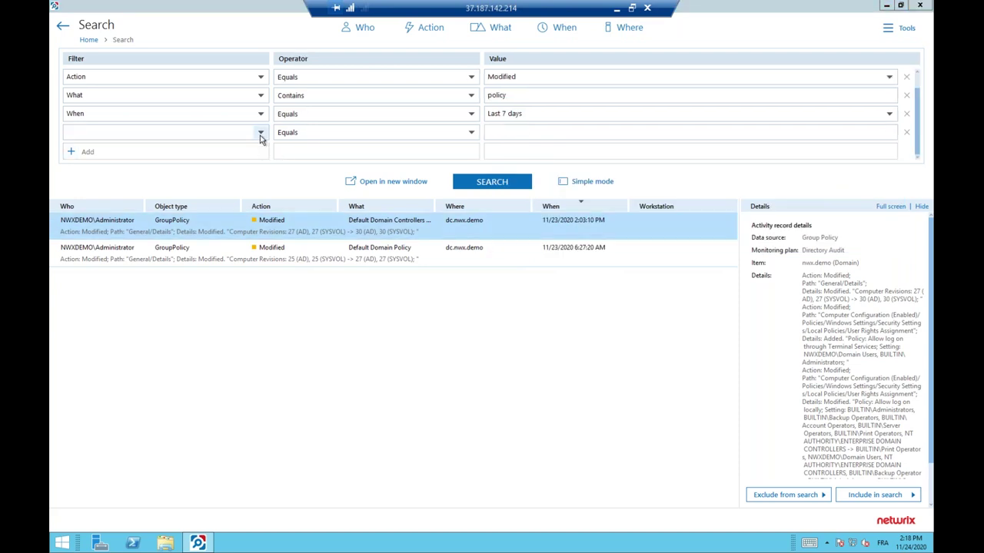
{"action": "left_click", "coordinate": [260, 132]}
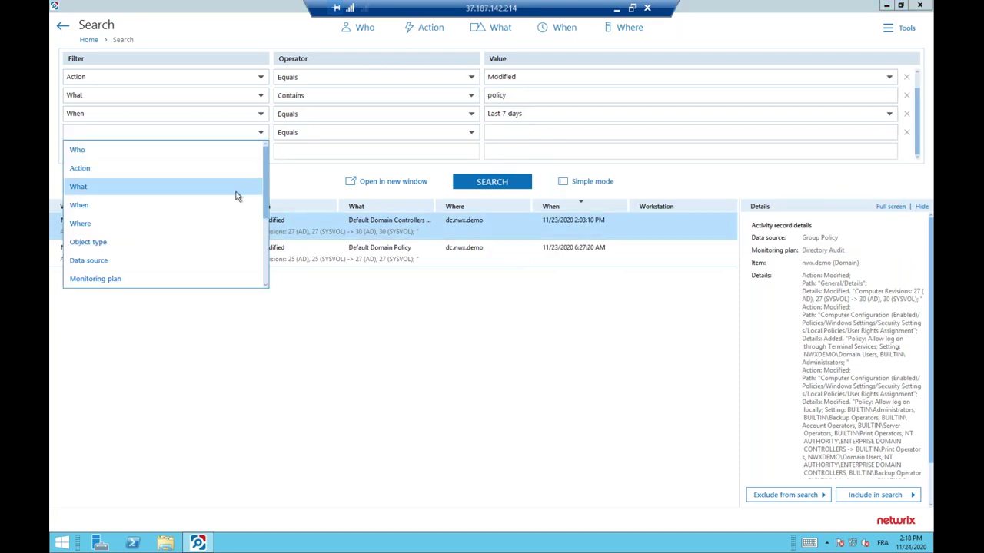
{"action": "left_click", "coordinate": [227, 244]}
{"action": "left_click", "coordinate": [889, 132]}
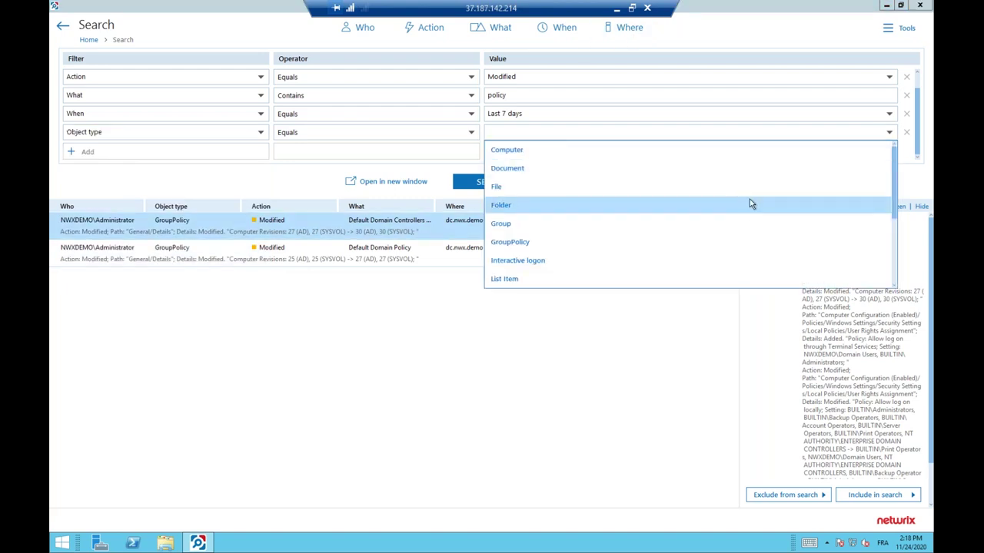
{"action": "scroll", "coordinate": [746, 224], "scroll_direction": "down", "scroll_amount": 3}
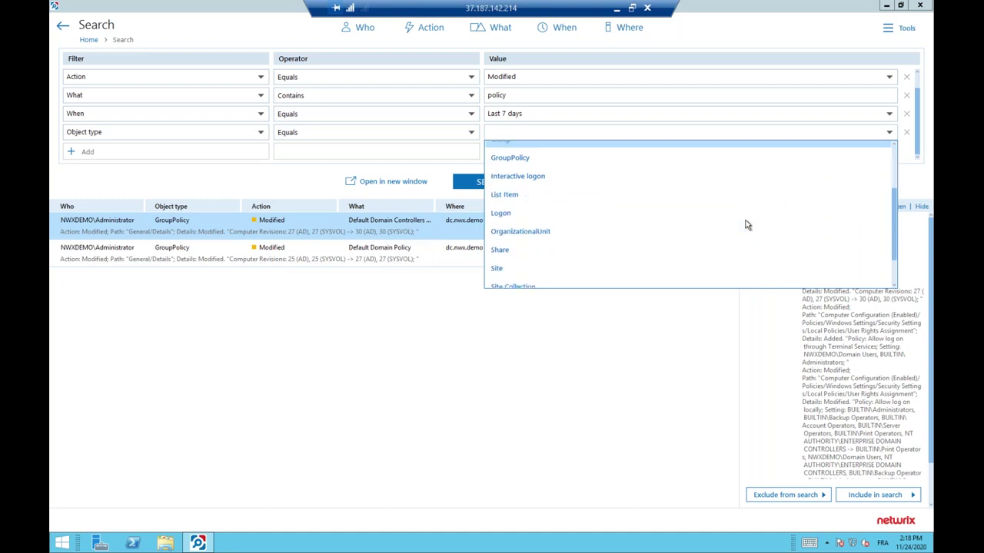
{"action": "scroll", "coordinate": [745, 224], "scroll_direction": "down", "scroll_amount": 1}
{"action": "scroll", "coordinate": [745, 224], "scroll_direction": "down", "scroll_amount": 1}
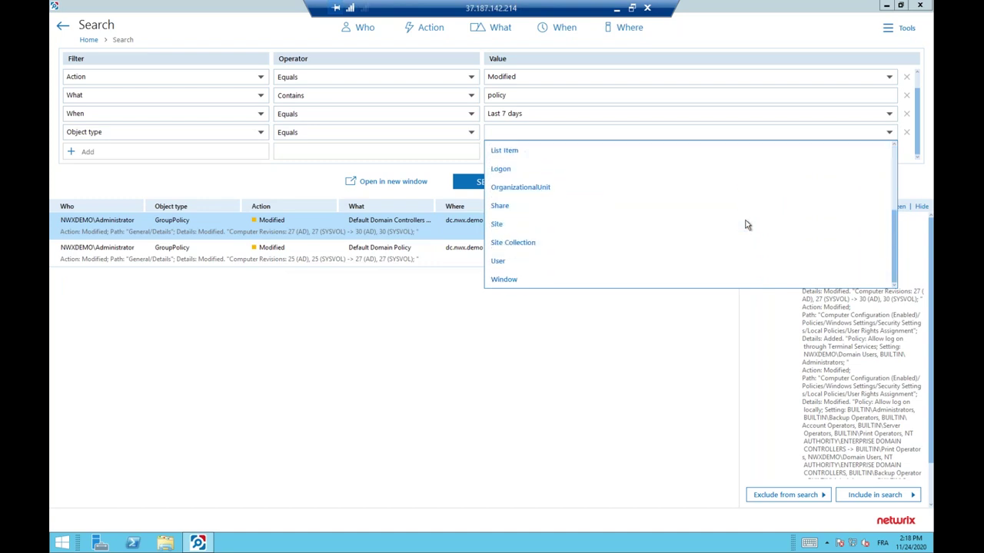
{"action": "scroll", "coordinate": [745, 224], "scroll_direction": "up", "scroll_amount": 5}
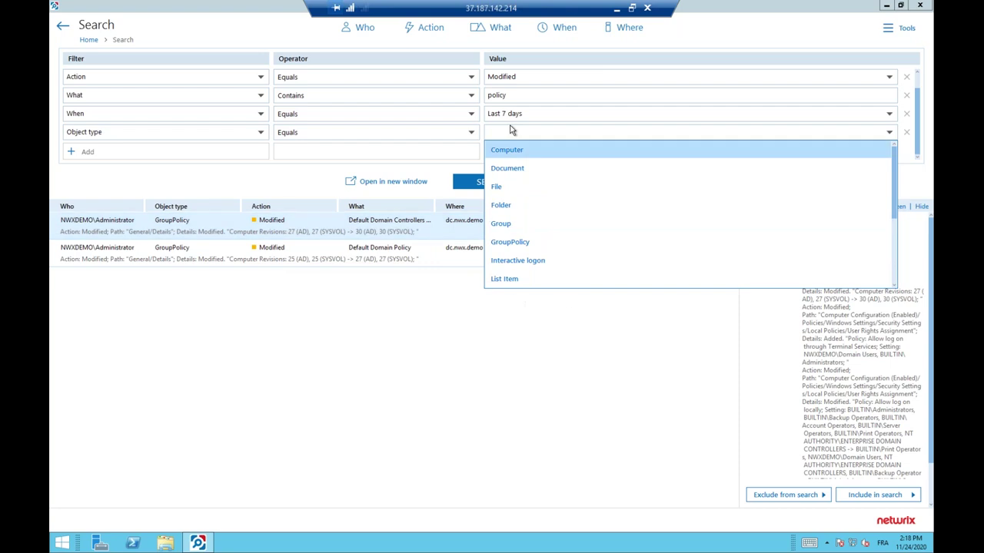
{"action": "left_click", "coordinate": [233, 179]}
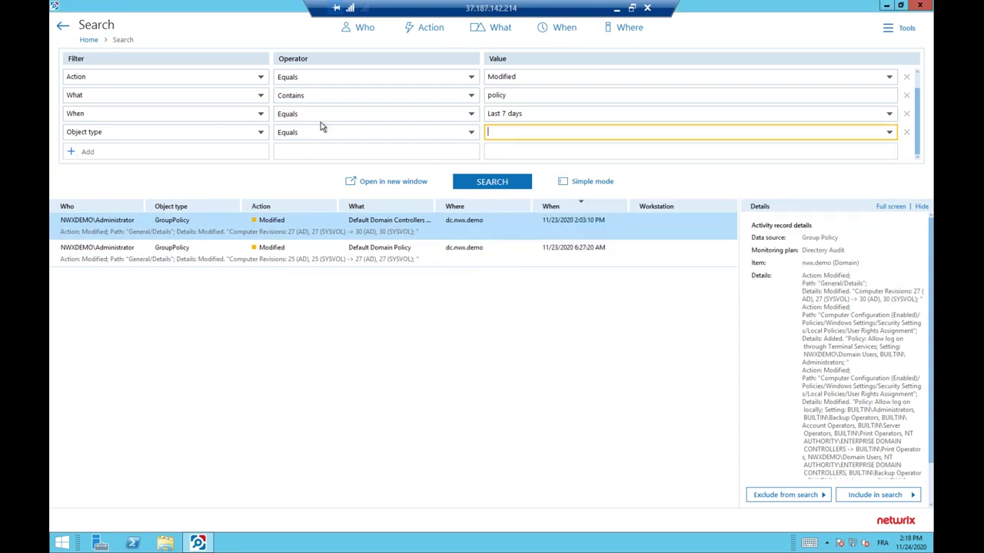
{"action": "left_click", "coordinate": [882, 35]}
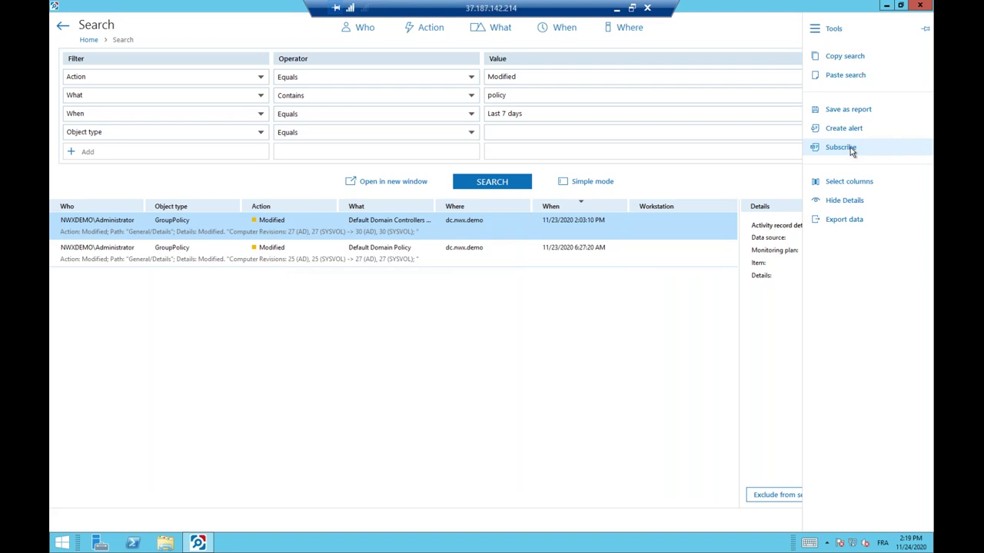
Close the Tools pane and go back from Search to the Home screen.
{"action": "left_click", "coordinate": [852, 149]}
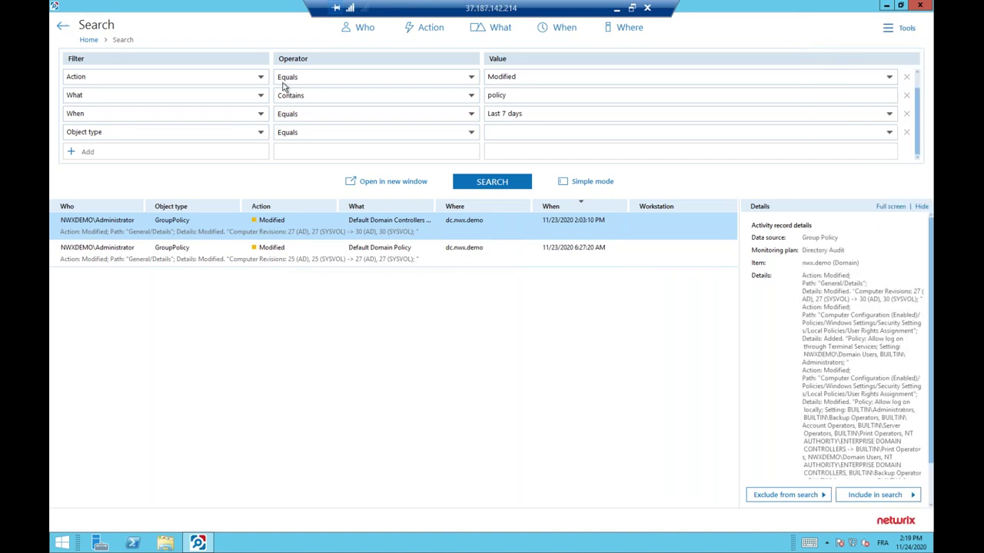
{"action": "left_click", "coordinate": [62, 26]}
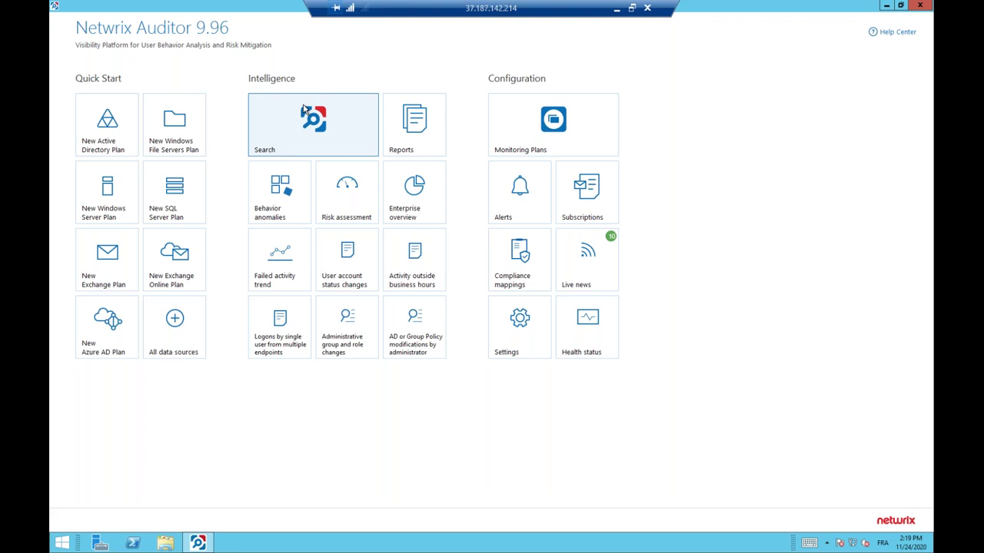
Open the Reports library and briefly expand then collapse the Custom reports folder.
{"action": "left_click", "coordinate": [435, 138]}
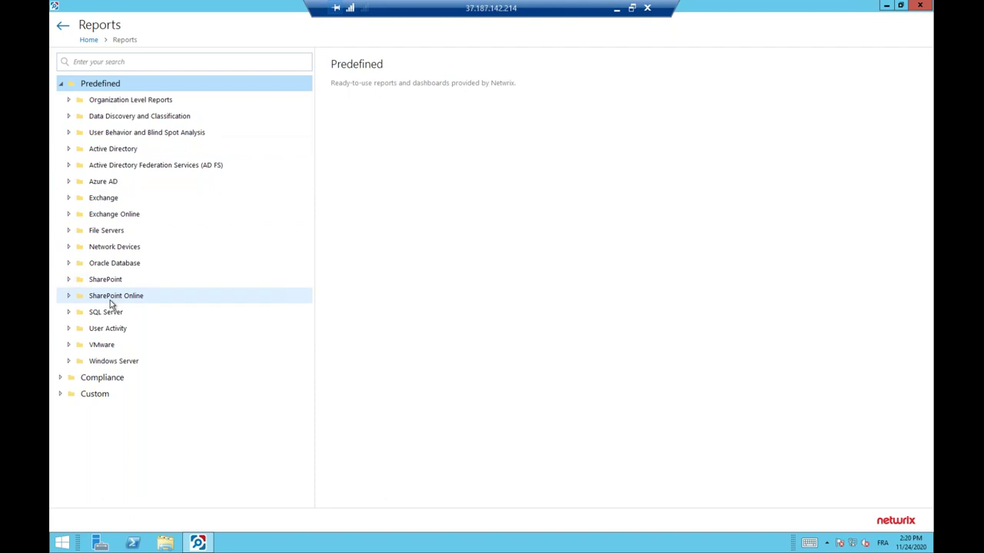
{"action": "left_click", "coordinate": [61, 395]}
{"action": "scroll", "coordinate": [195, 447], "scroll_direction": "down", "scroll_amount": 2}
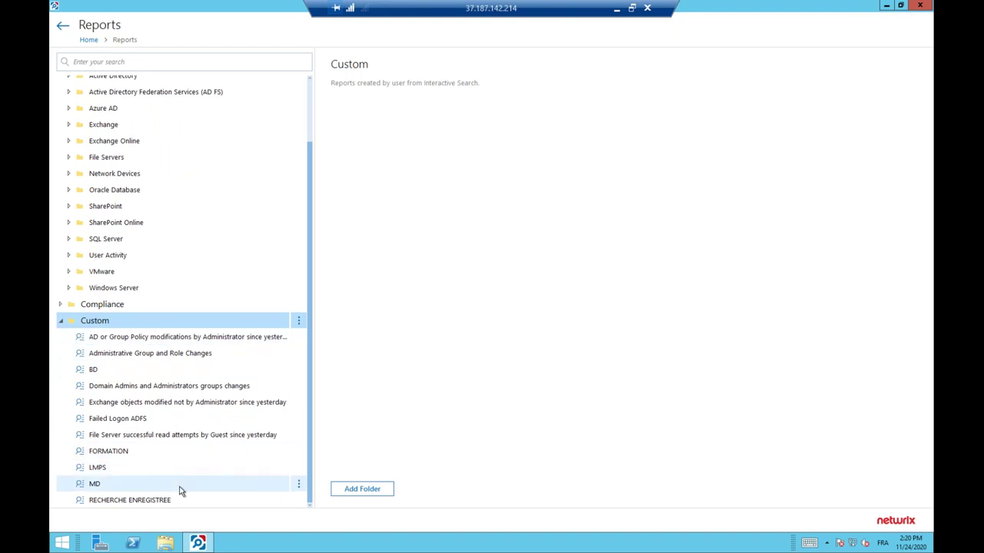
{"action": "scroll", "coordinate": [182, 492], "scroll_direction": "up", "scroll_amount": 2}
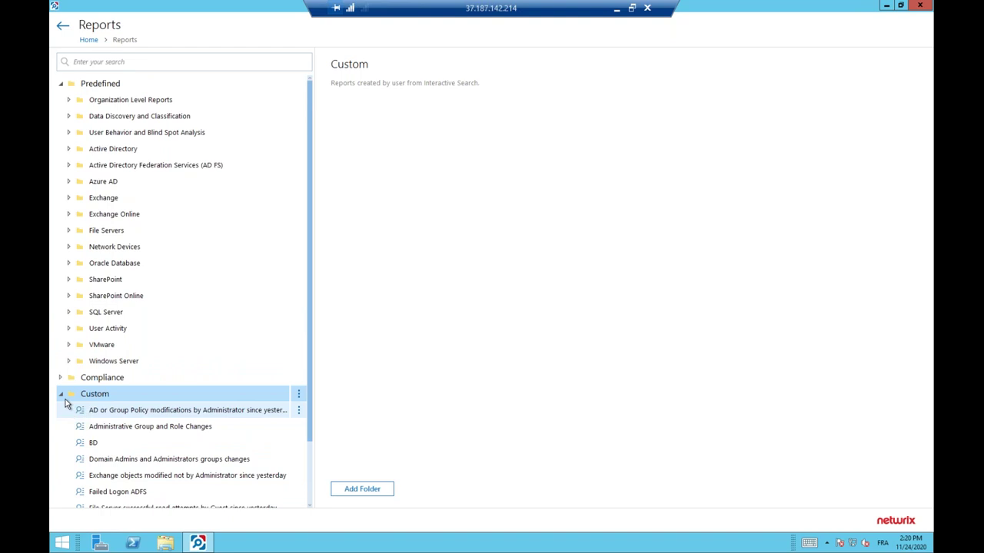
{"action": "left_click", "coordinate": [59, 395]}
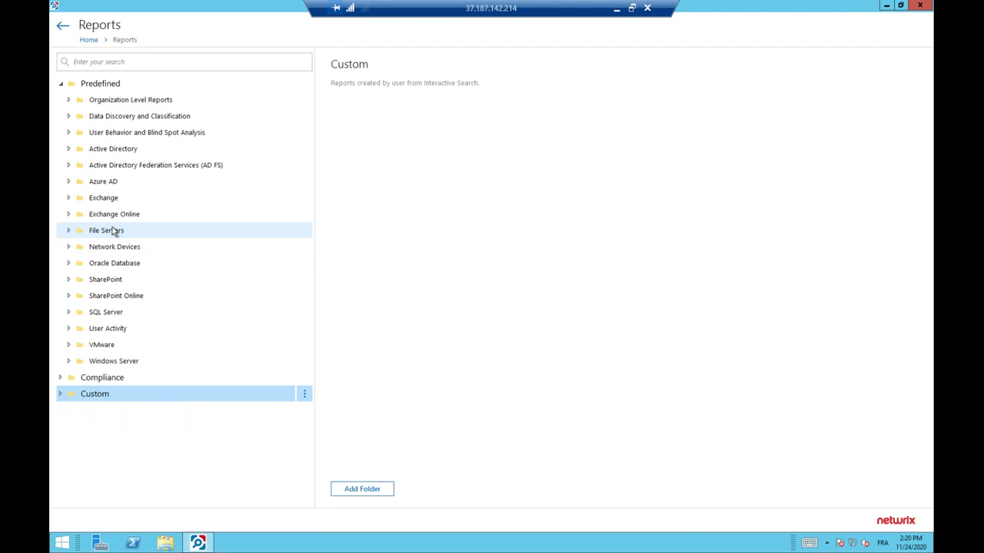
Expand File Servers — State-in-Time and select the Folder and File Permission Details report.
{"action": "left_click", "coordinate": [67, 231]}
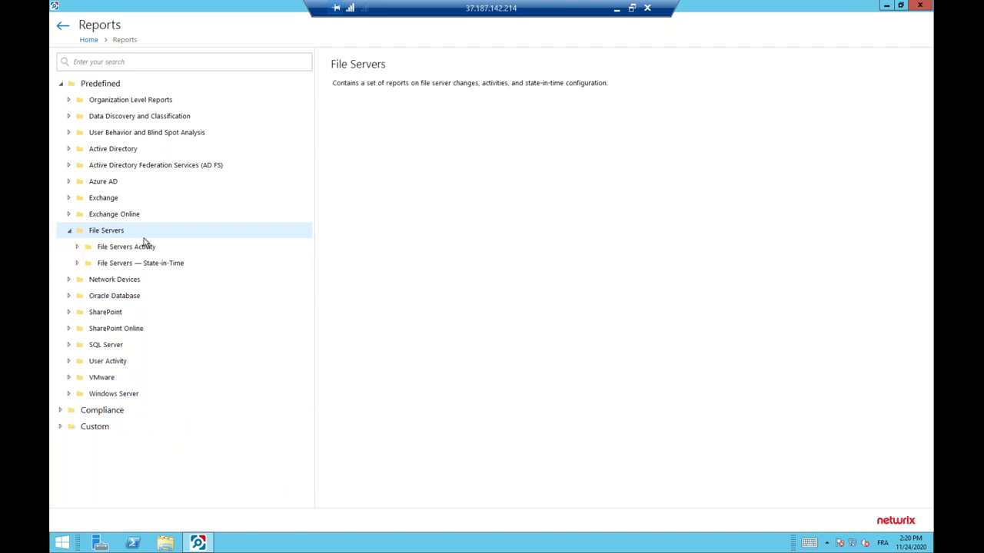
{"action": "left_click", "coordinate": [78, 251]}
{"action": "left_click_drag", "start_coordinate": [311, 247], "coordinate": [314, 308]}
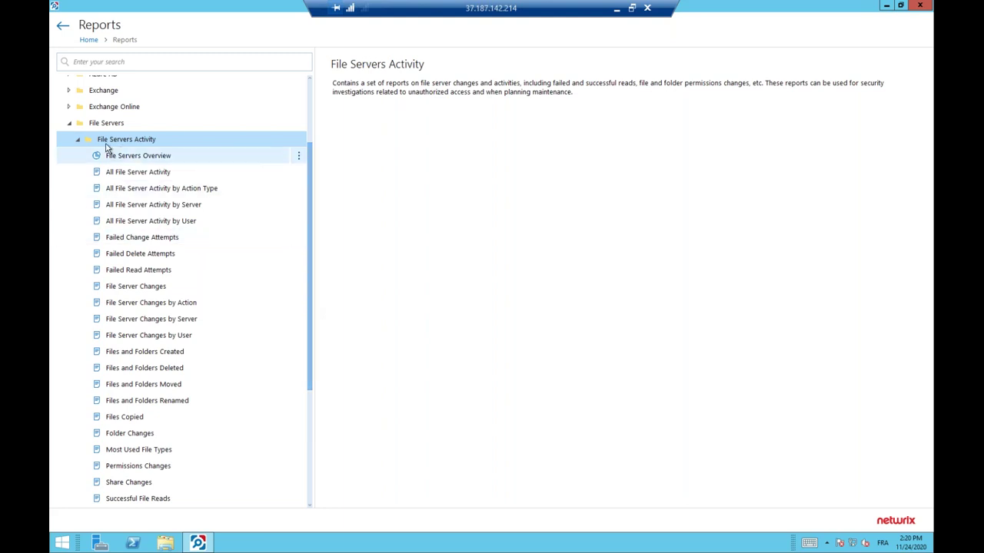
{"action": "left_click", "coordinate": [77, 141]}
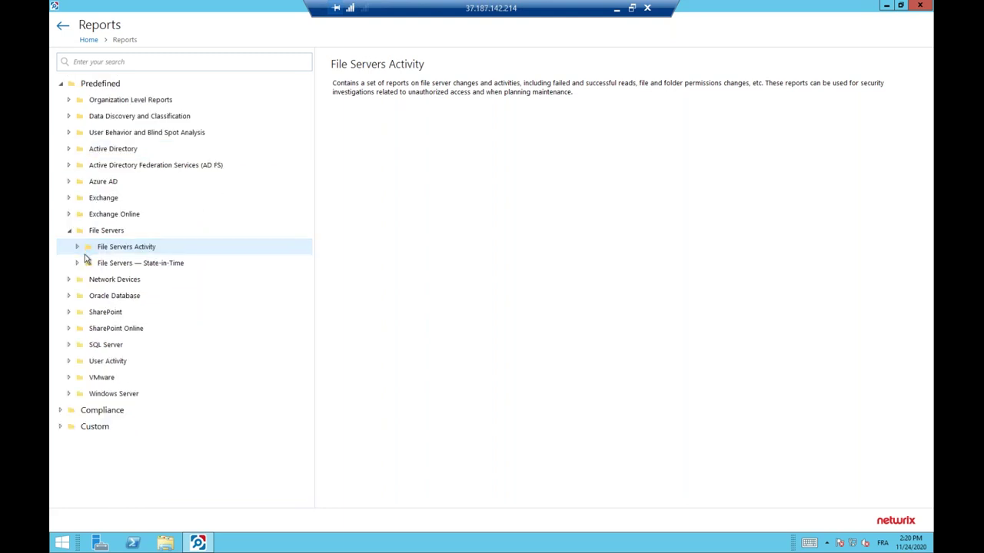
{"action": "left_click", "coordinate": [77, 263]}
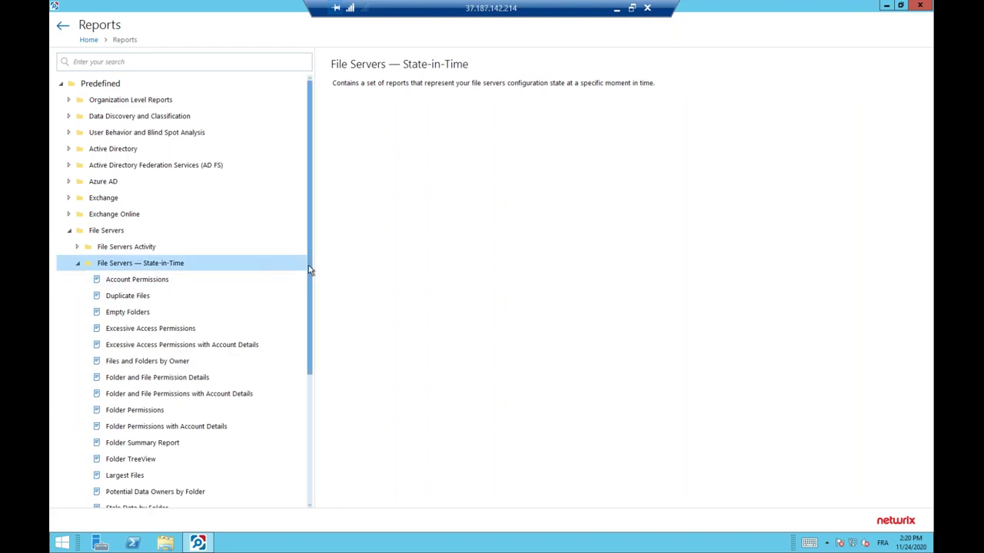
{"action": "scroll", "coordinate": [312, 277], "scroll_direction": "down", "scroll_amount": 2}
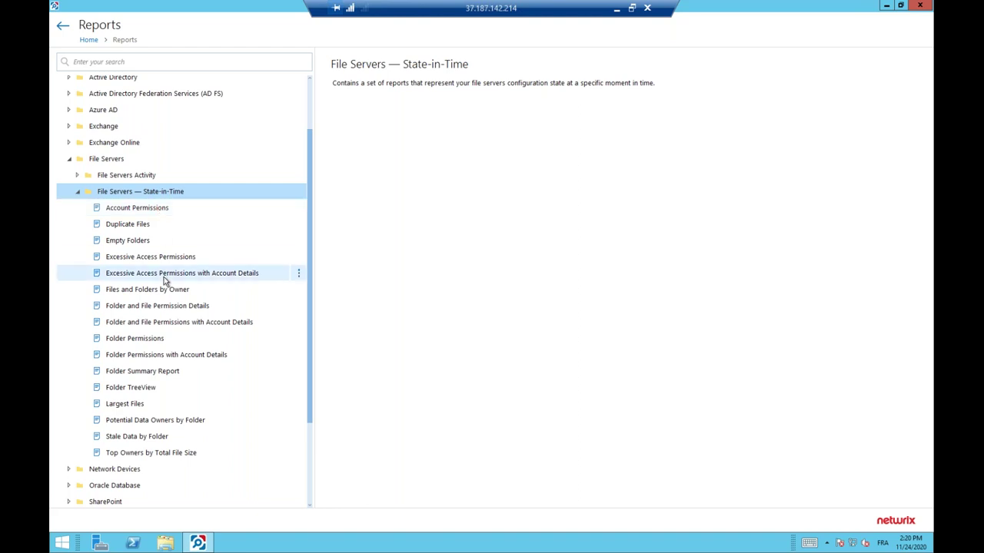
{"action": "left_click", "coordinate": [163, 306]}
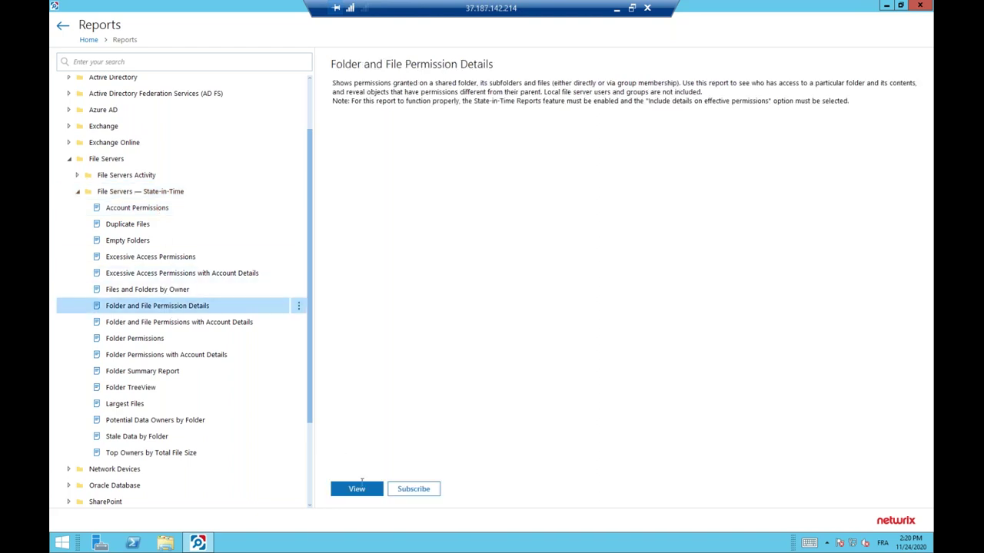
Preview the data_share permission report, highlighting SYSTEM and Administrator permission entries and scrolling through.
{"action": "left_click", "coordinate": [355, 489]}
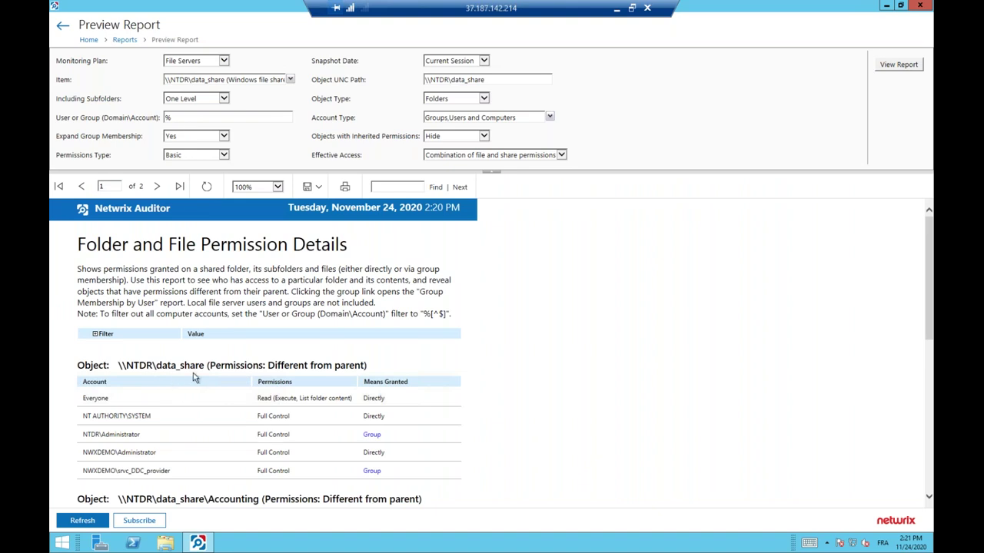
{"action": "left_click_drag", "start_coordinate": [211, 366], "coordinate": [364, 366]}
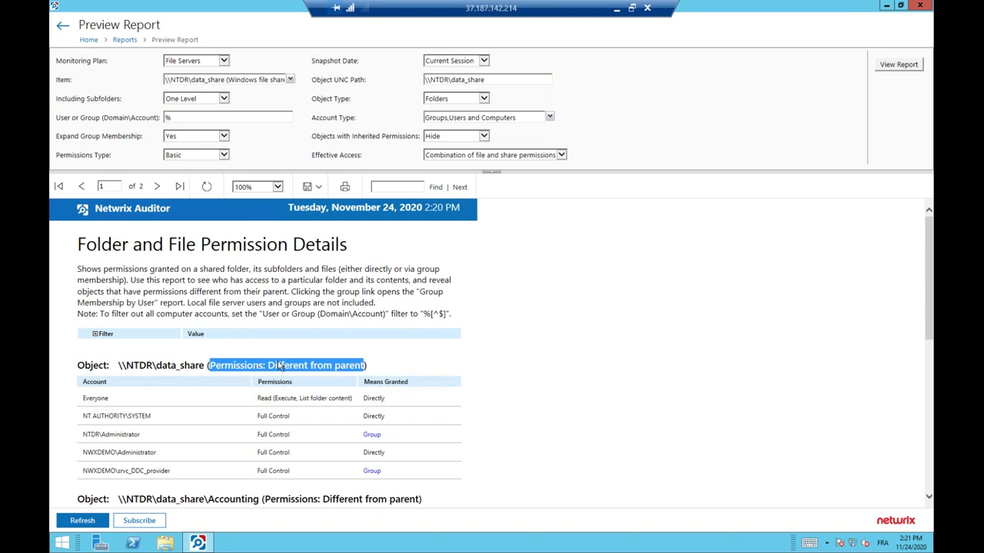
{"action": "left_click", "coordinate": [85, 423]}
{"action": "left_click_drag", "start_coordinate": [83, 411], "coordinate": [100, 448]}
{"action": "left_click", "coordinate": [100, 448]}
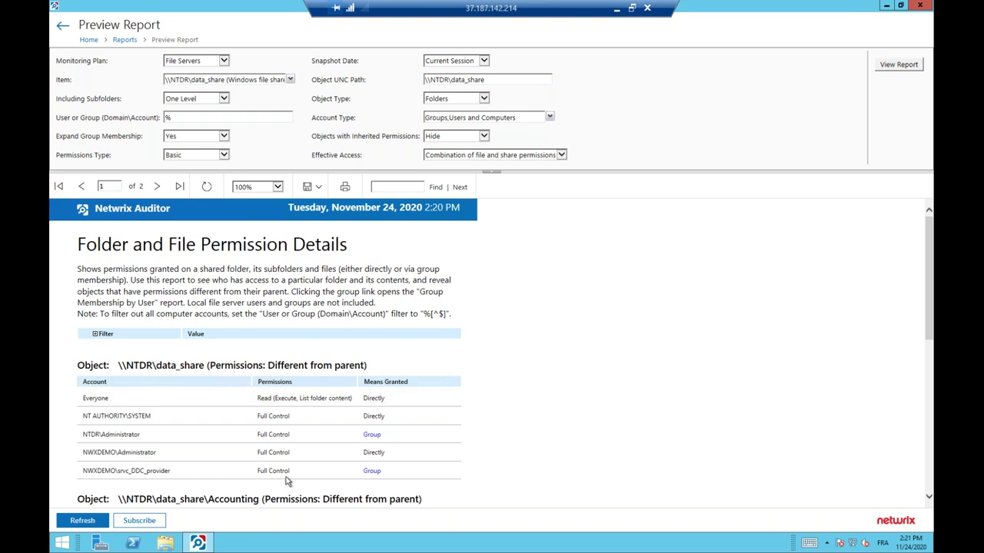
{"action": "left_click_drag", "start_coordinate": [389, 416], "coordinate": [357, 419]}
{"action": "left_click", "coordinate": [356, 420]}
{"action": "scroll", "coordinate": [392, 432], "scroll_direction": "down", "scroll_amount": 5}
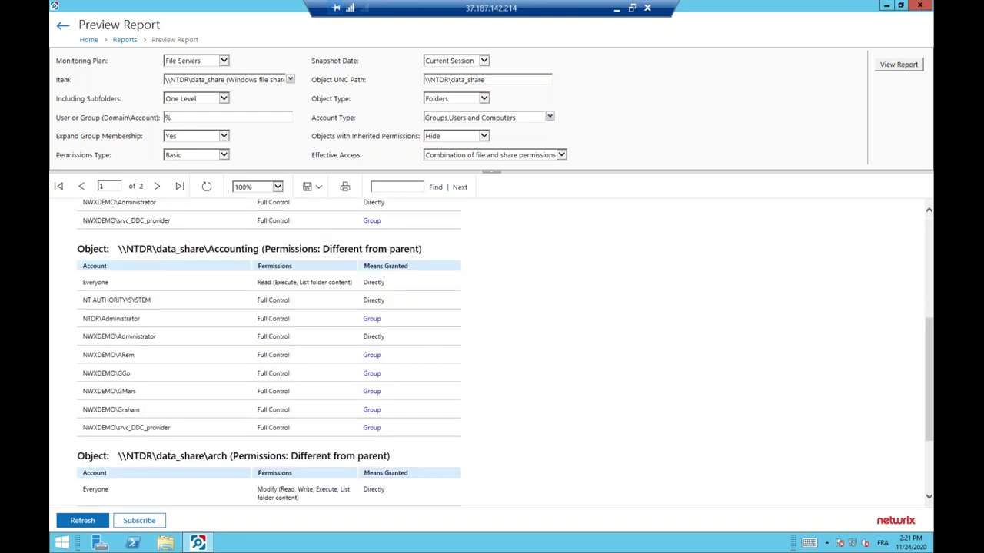
{"action": "scroll", "coordinate": [492, 352], "scroll_direction": "up", "scroll_amount": 5}
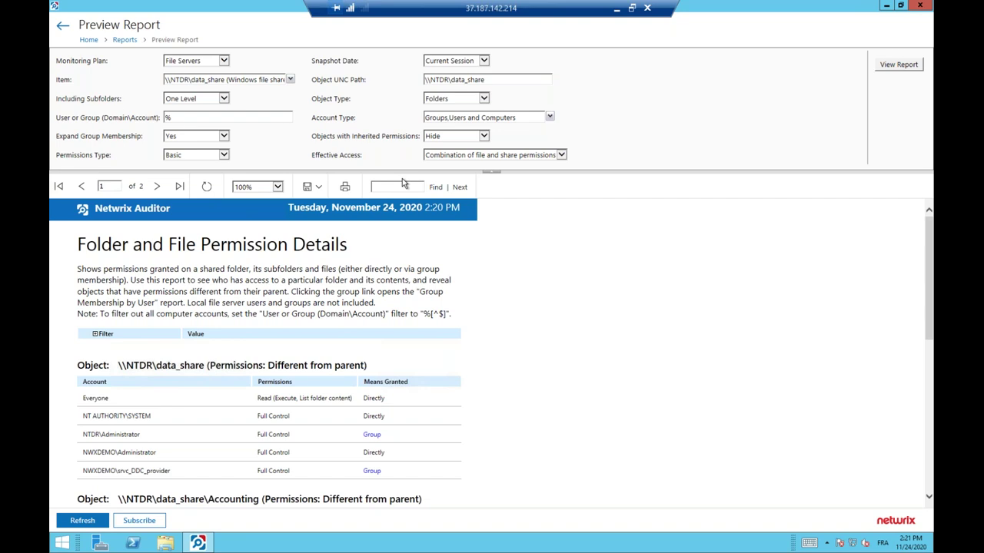
Return to Reports and select Account Permissions under File Servers — State-in-Time.
{"action": "left_click", "coordinate": [61, 29]}
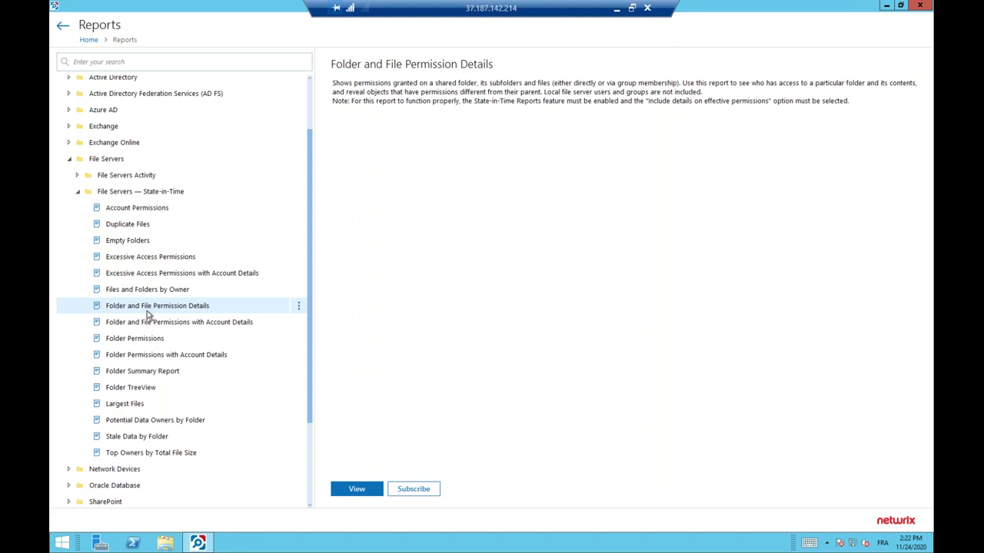
{"action": "left_click", "coordinate": [148, 312]}
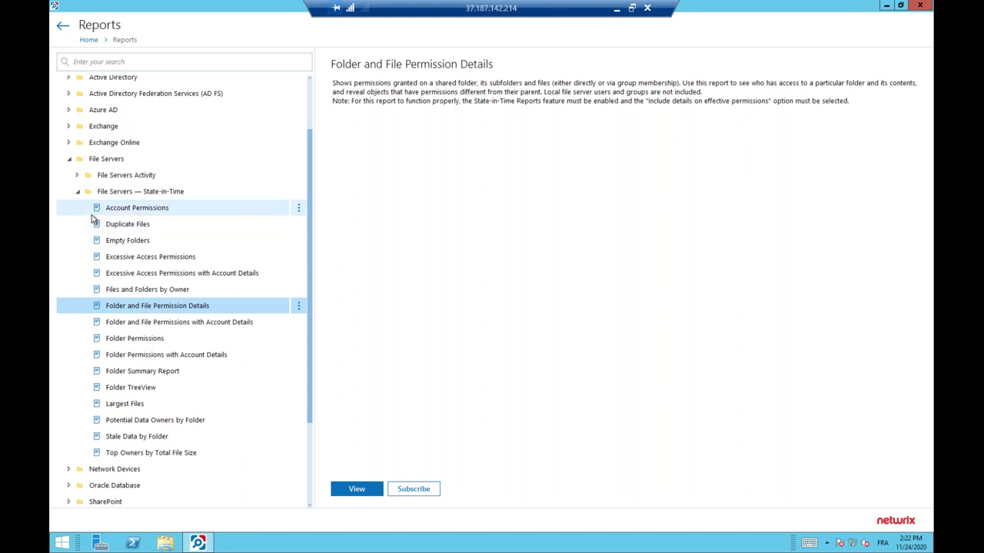
{"action": "left_click", "coordinate": [92, 212]}
{"action": "left_click", "coordinate": [357, 489]}
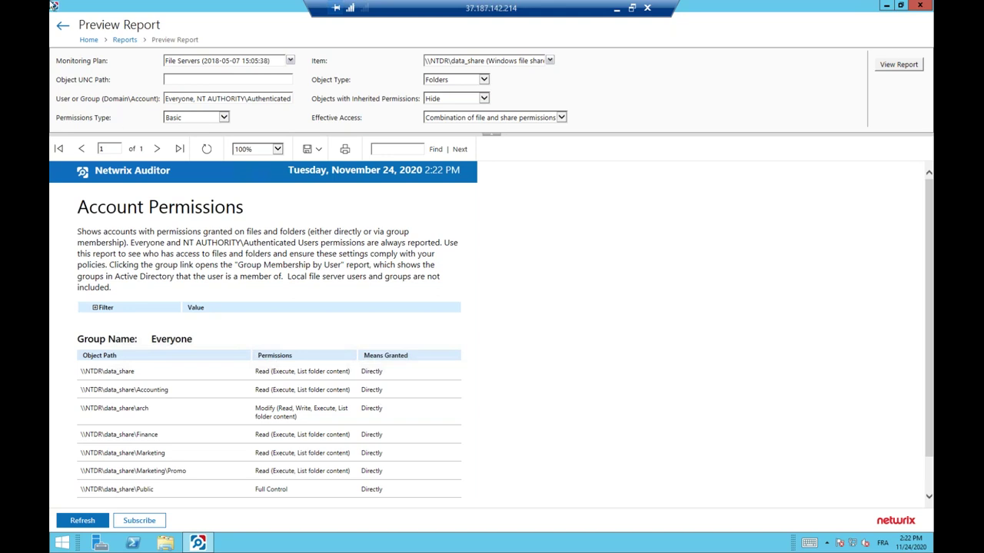
{"action": "left_click", "coordinate": [60, 24]}
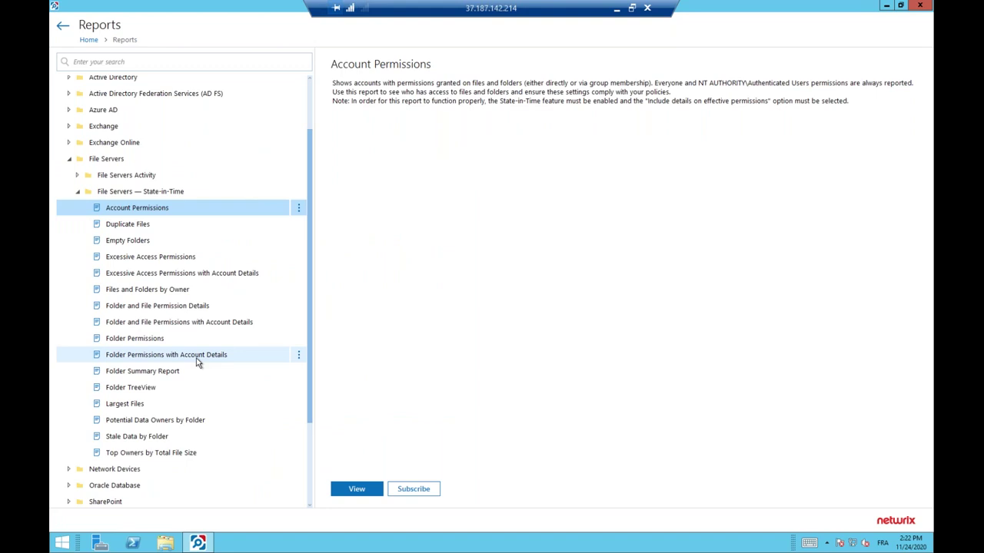
Read Duplicate Files, Empty Folders and Largest Files descriptions, then preview Folder TreeView and return.
{"action": "left_click", "coordinate": [138, 226]}
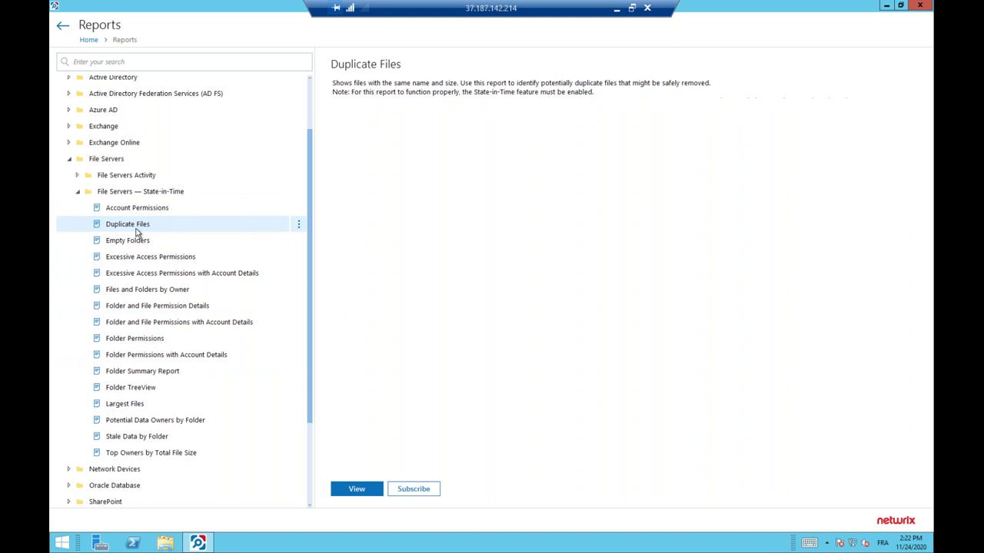
{"action": "left_click", "coordinate": [172, 243]}
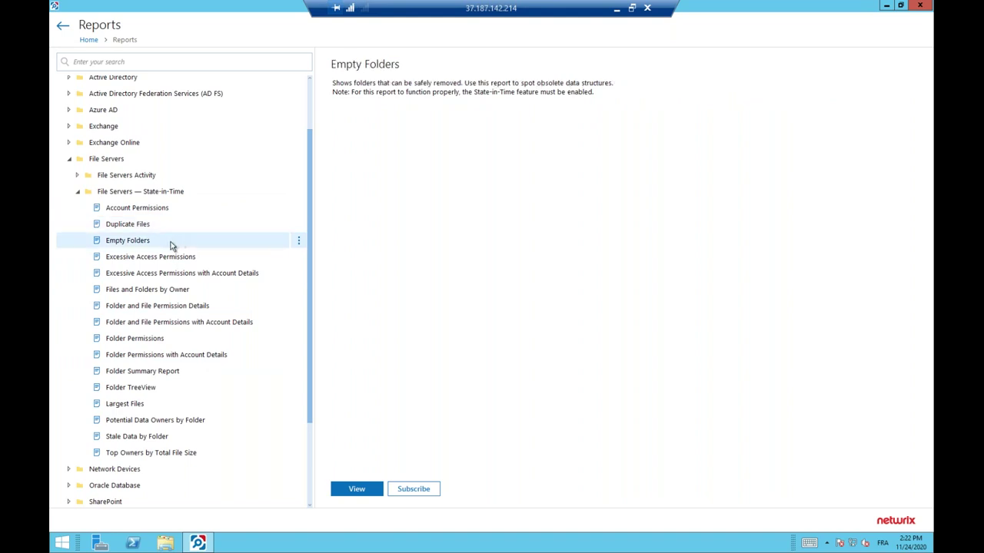
{"action": "left_click", "coordinate": [182, 408]}
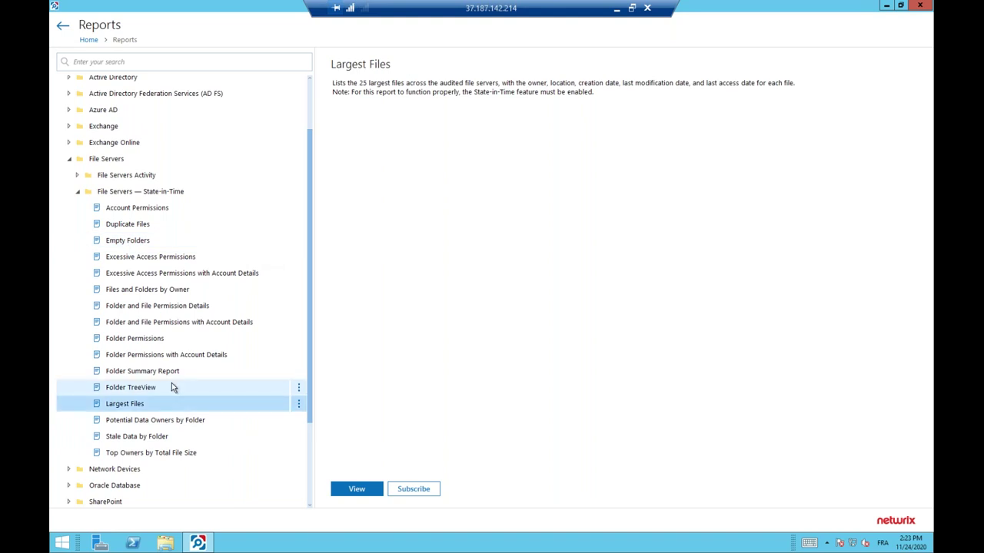
{"action": "left_click", "coordinate": [173, 388]}
{"action": "left_click", "coordinate": [341, 492]}
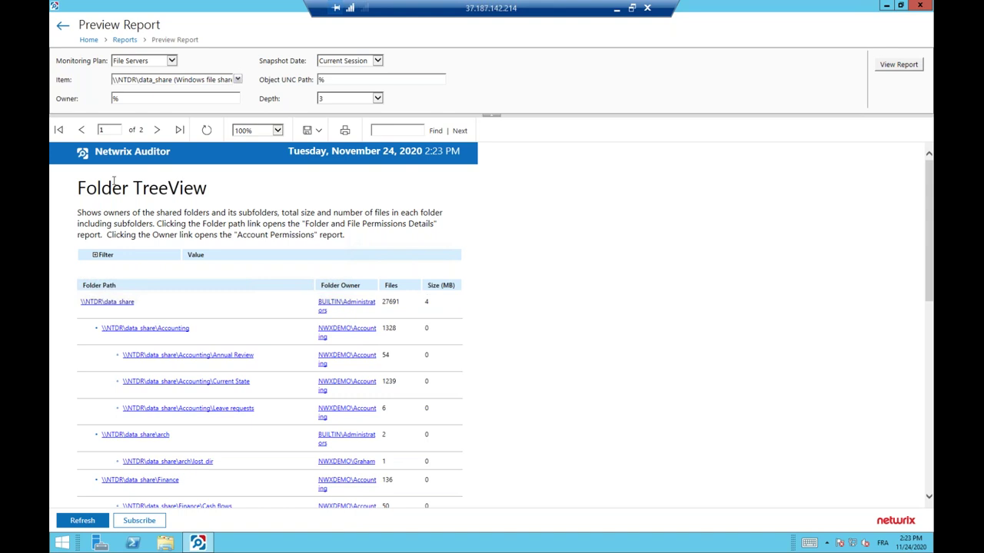
{"action": "left_click", "coordinate": [63, 25]}
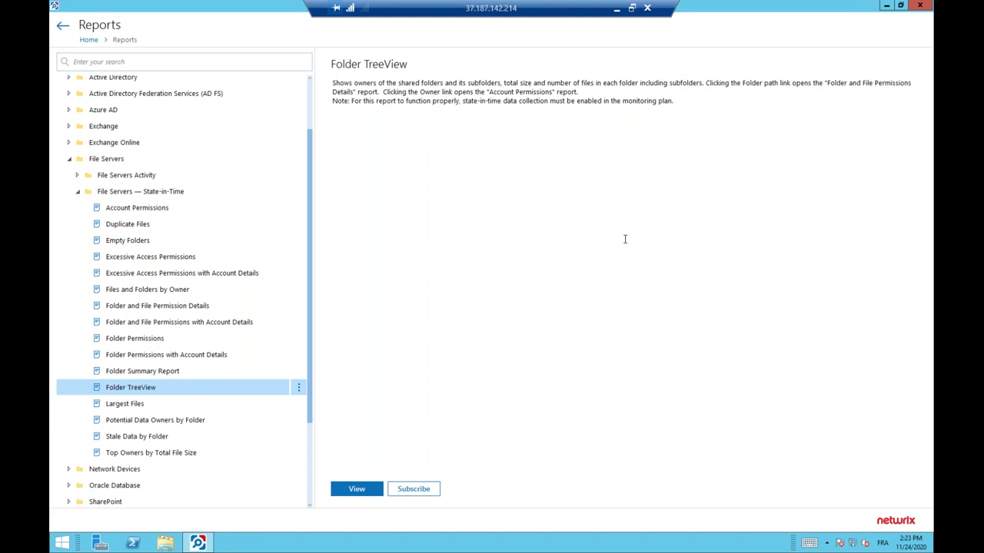
Preview Excessive Access Permissions, leaving the Changes Within Last days value unchanged, then return.
{"action": "left_click", "coordinate": [151, 257]}
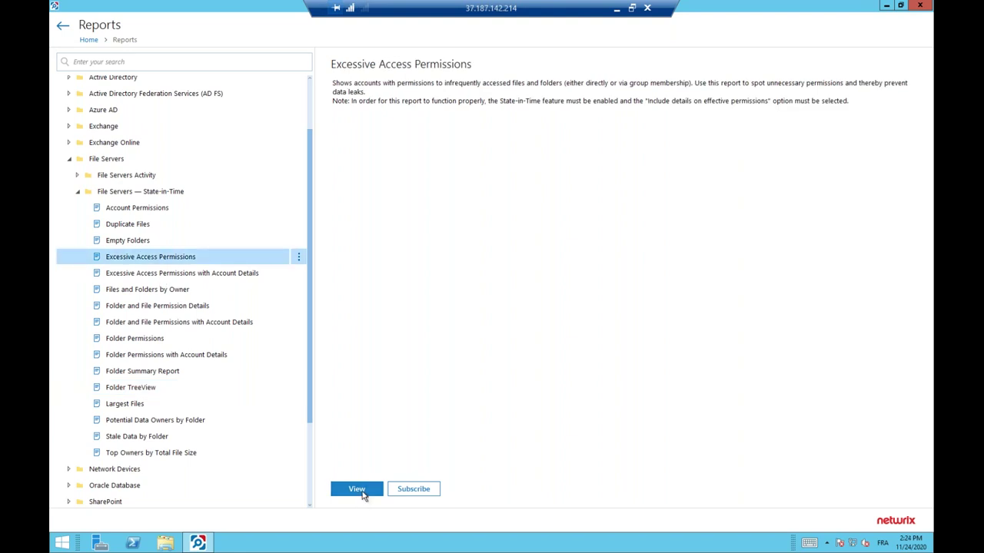
{"action": "left_click", "coordinate": [357, 490]}
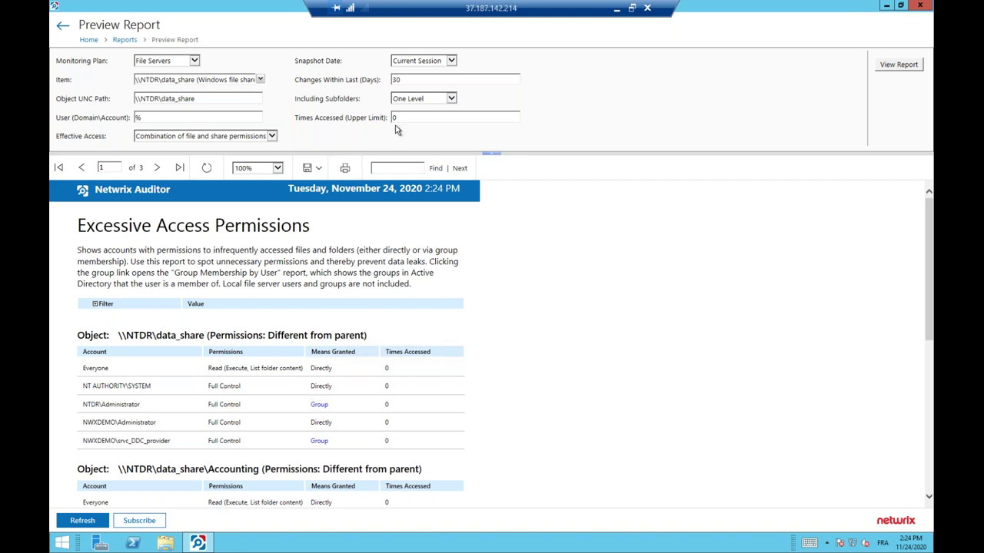
{"action": "double_click", "coordinate": [401, 80]}
{"action": "left_click", "coordinate": [302, 120]}
{"action": "left_click", "coordinate": [63, 25]}
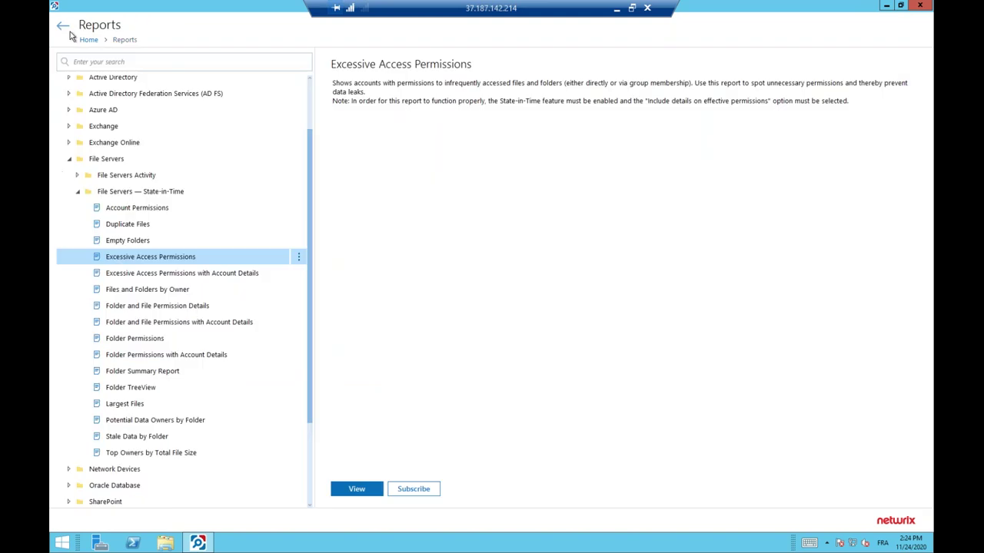
Collapse File Servers and browse the Active Directory Changes reports.
{"action": "left_click", "coordinate": [68, 159]}
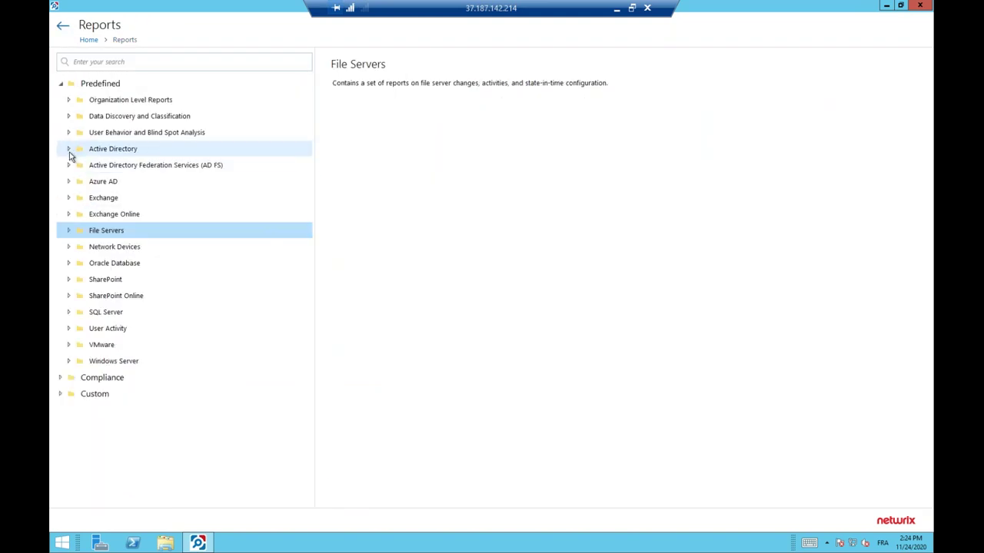
{"action": "left_click", "coordinate": [69, 150]}
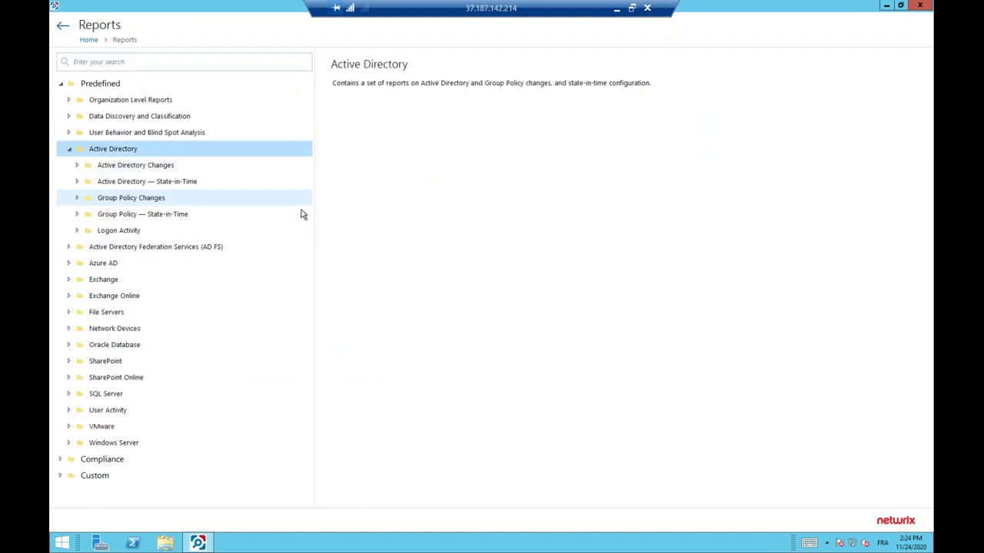
{"action": "left_click", "coordinate": [77, 167]}
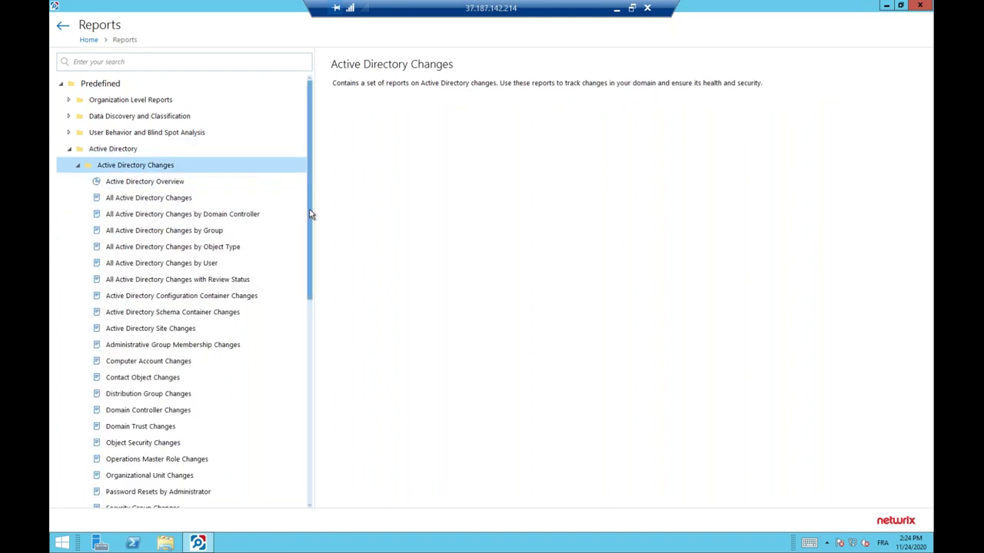
{"action": "scroll", "coordinate": [309, 221], "scroll_direction": "down", "scroll_amount": 2}
{"action": "scroll", "coordinate": [309, 224], "scroll_direction": "down", "scroll_amount": 1}
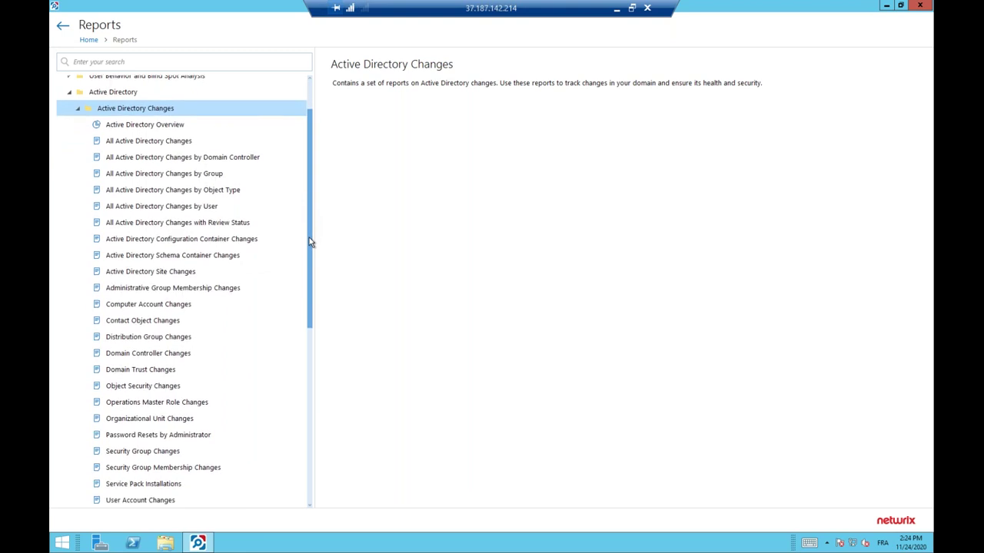
{"action": "left_click_drag", "start_coordinate": [309, 238], "coordinate": [310, 269]}
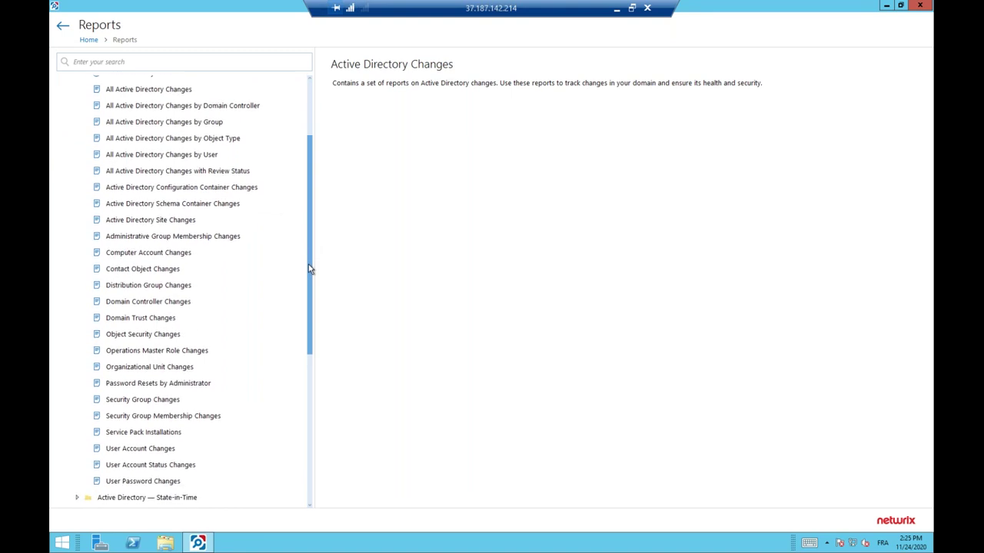
{"action": "left_click_drag", "start_coordinate": [310, 269], "coordinate": [305, 246]}
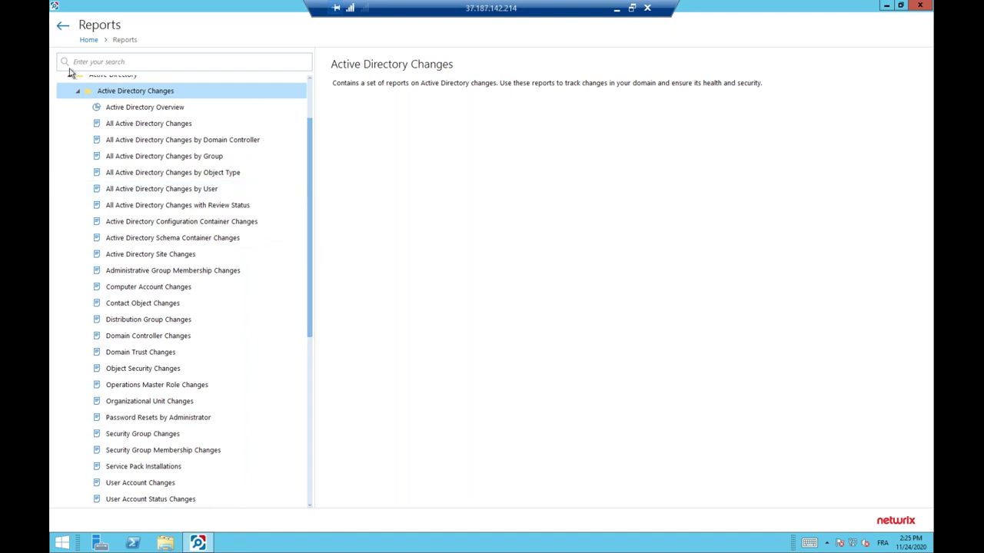
{"action": "left_click", "coordinate": [77, 90]}
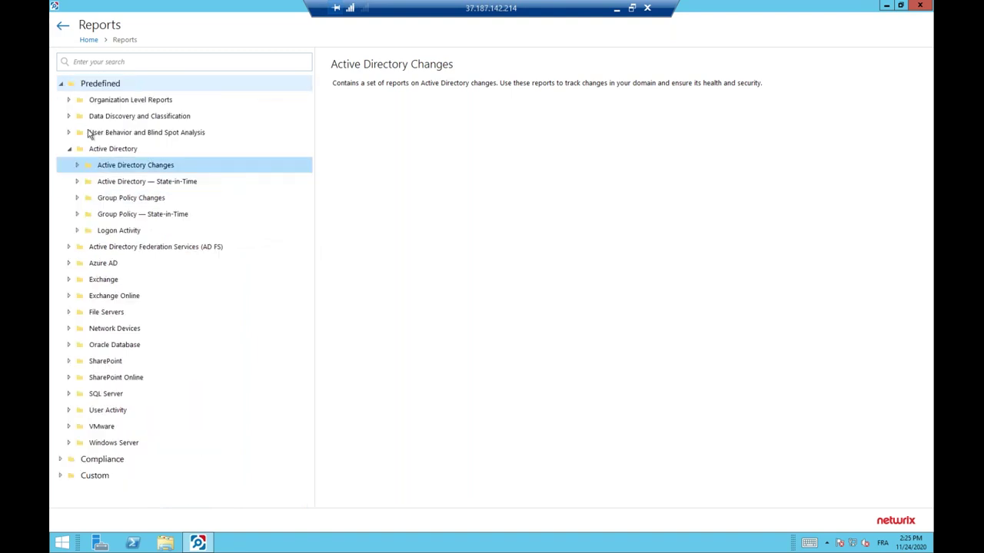
Expand Active Directory — State-in-Time and scroll through its group, computer and user reports.
{"action": "left_click", "coordinate": [78, 182]}
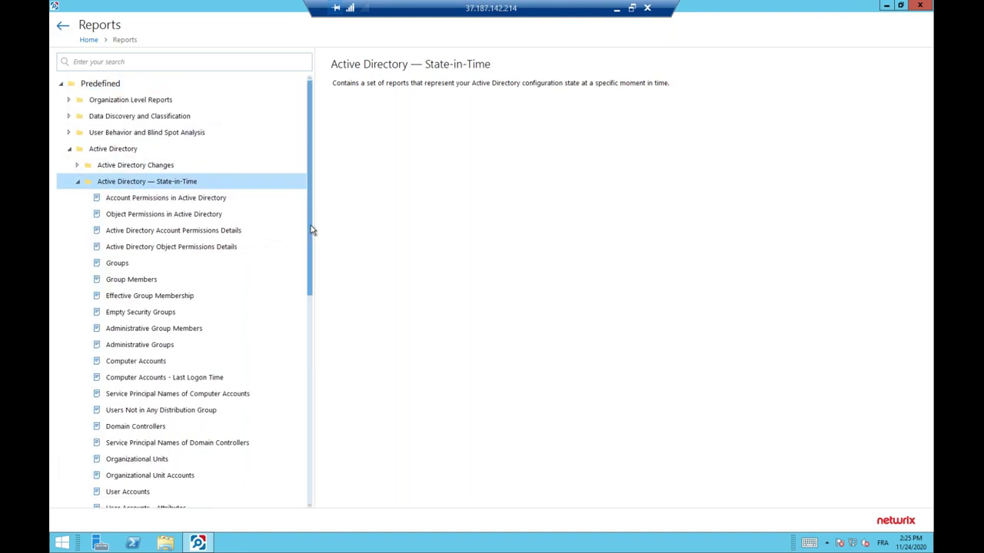
{"action": "left_click_drag", "start_coordinate": [310, 229], "coordinate": [313, 276]}
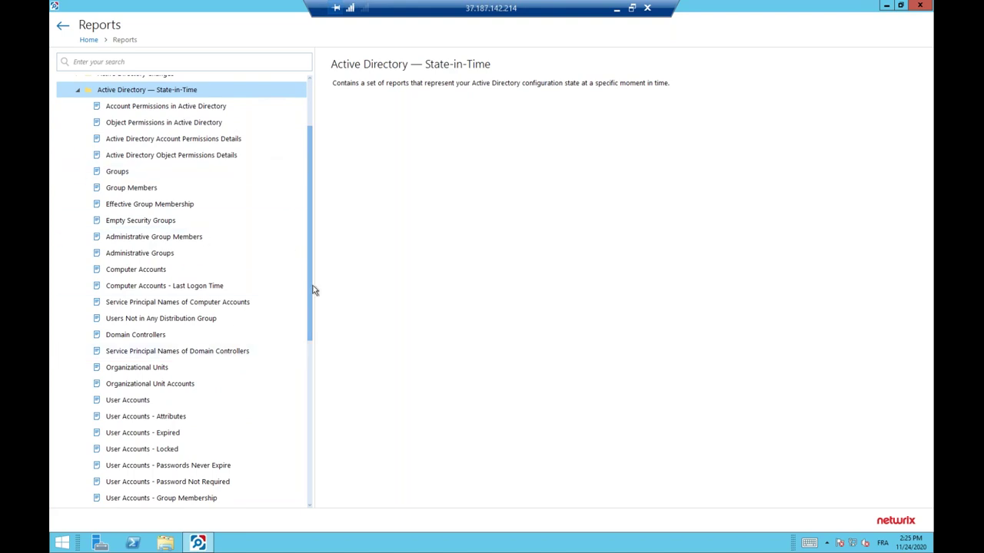
{"action": "left_click_drag", "start_coordinate": [311, 294], "coordinate": [312, 334]}
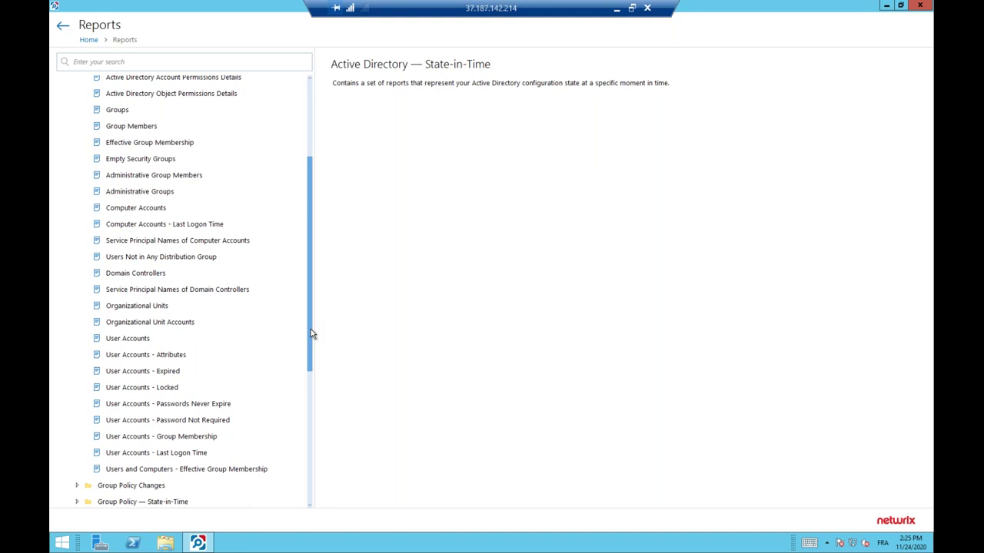
{"action": "left_click_drag", "start_coordinate": [312, 334], "coordinate": [313, 299]}
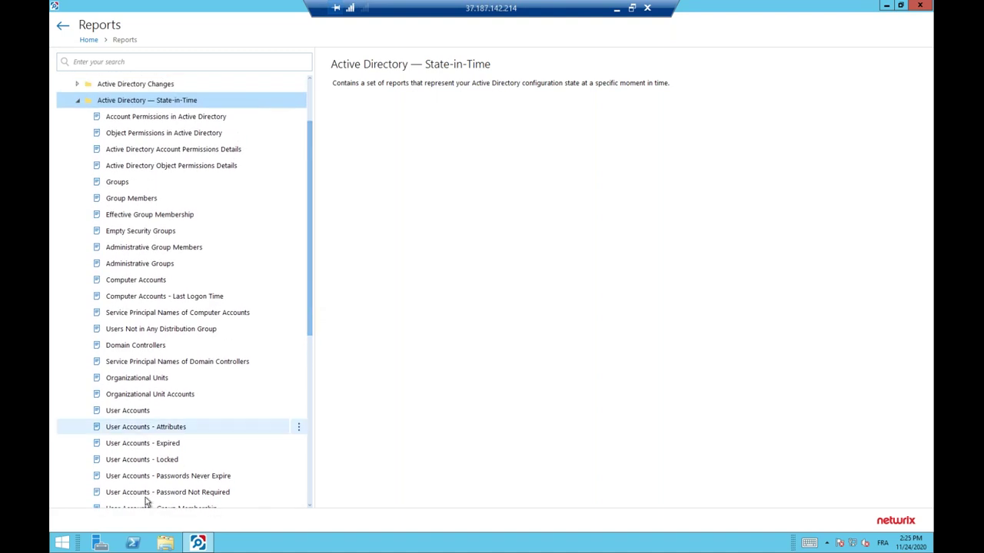
Launch Netwrix Auditor Inactive User Tracker from a Start search for 'net', approving the UAC prompt.
{"action": "left_click", "coordinate": [61, 542]}
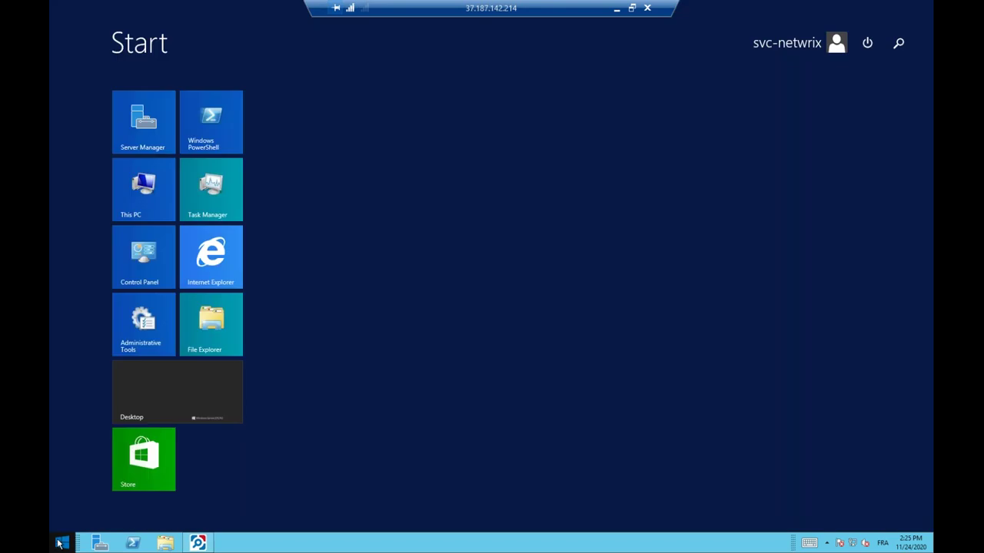
{"action": "type", "text": "netwrix Auditor"}
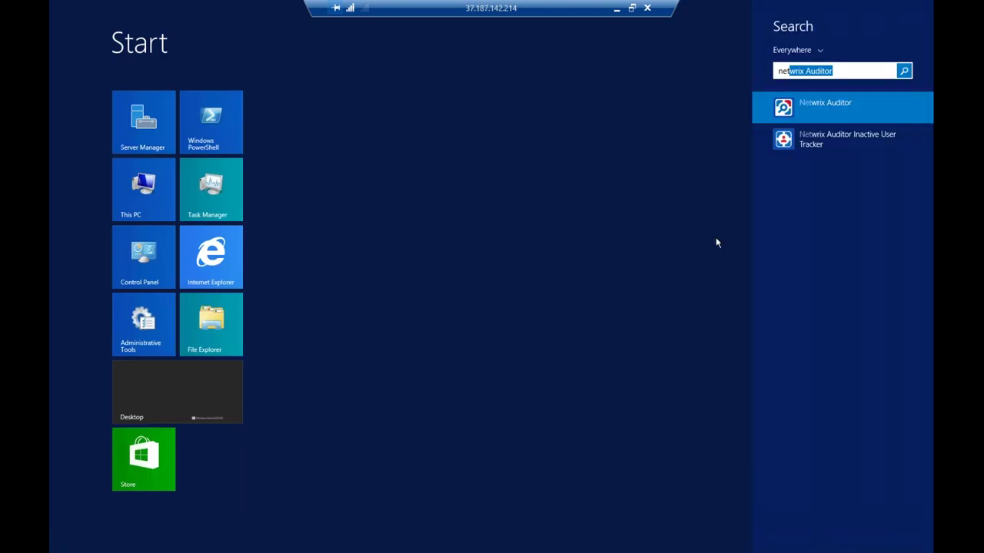
{"action": "left_click", "coordinate": [808, 138]}
{"action": "left_click", "coordinate": [547, 297]}
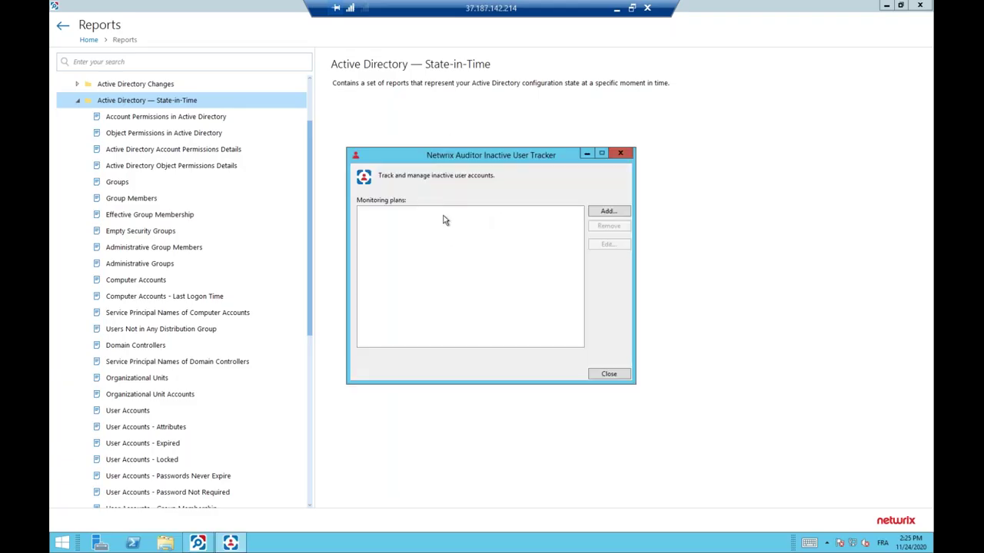
{"action": "left_click", "coordinate": [607, 212]}
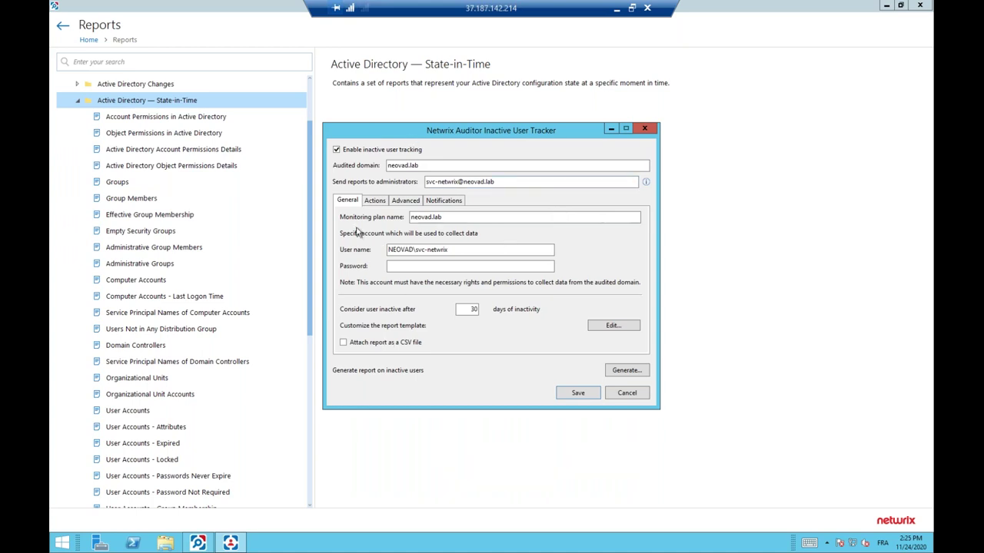
{"action": "left_click", "coordinate": [374, 201]}
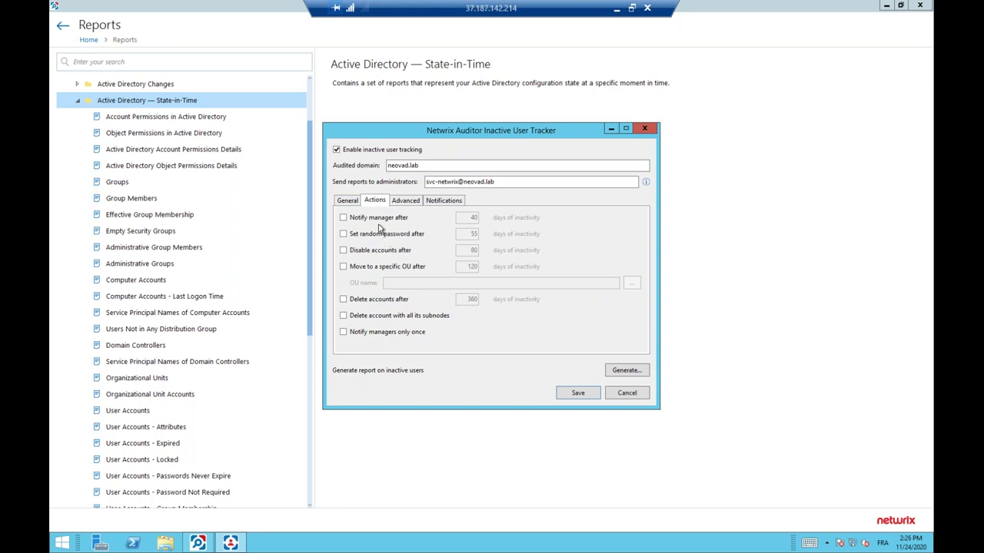
{"action": "left_click", "coordinate": [381, 218]}
{"action": "double_click", "coordinate": [475, 218]}
{"action": "type", "text": "30"}
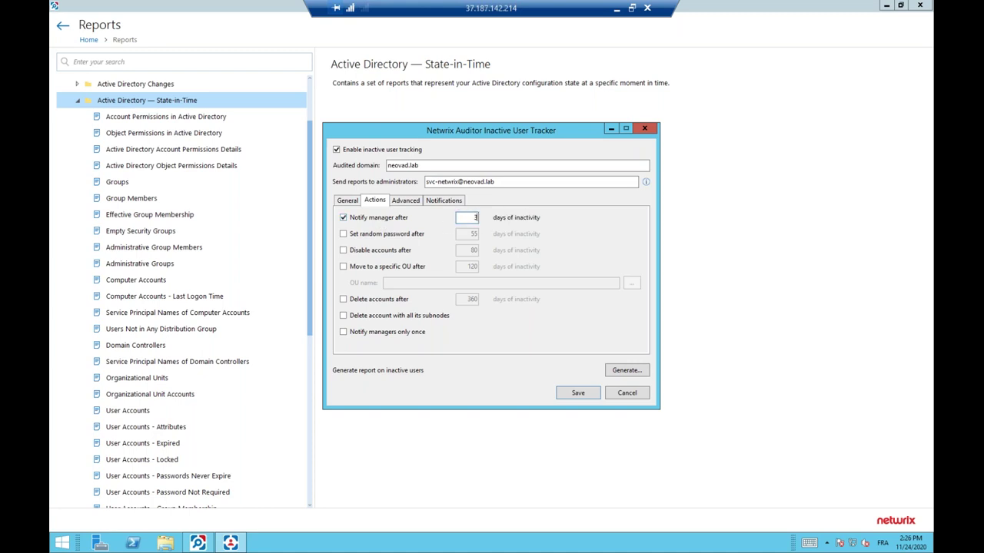
{"action": "left_click", "coordinate": [403, 237]}
{"action": "double_click", "coordinate": [466, 234]}
{"action": "type", "text": "60"}
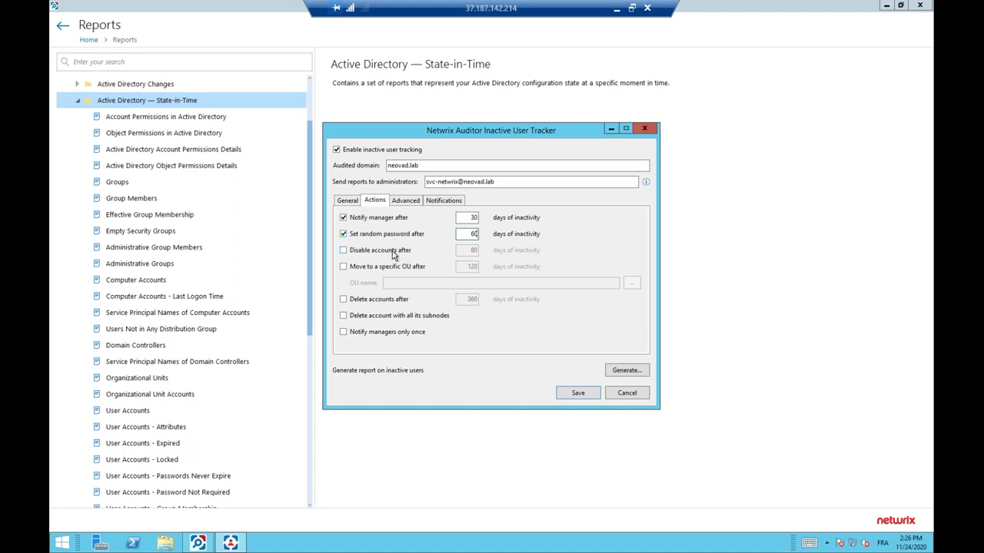
{"action": "left_click", "coordinate": [398, 266]}
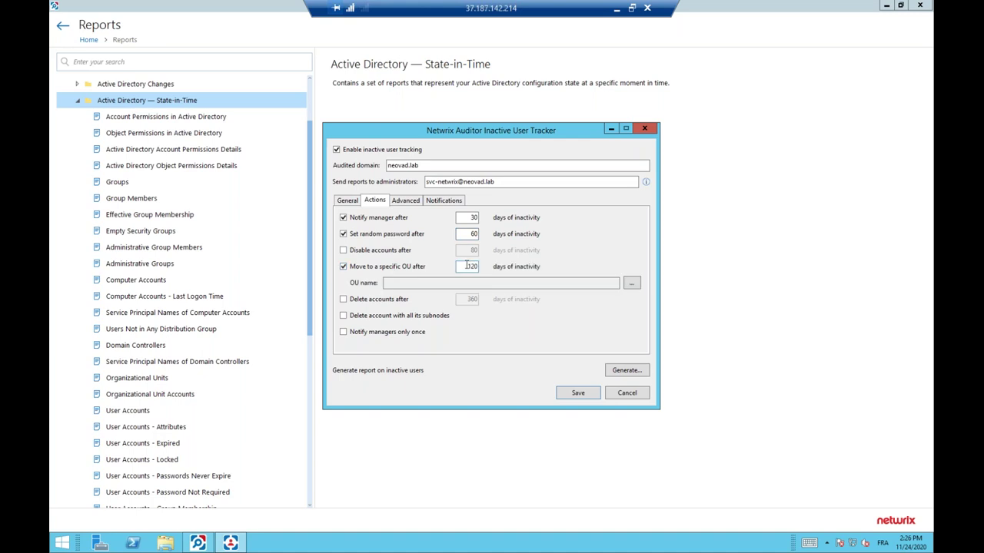
{"action": "type", "text": "54"}
{"action": "left_click", "coordinate": [400, 250]}
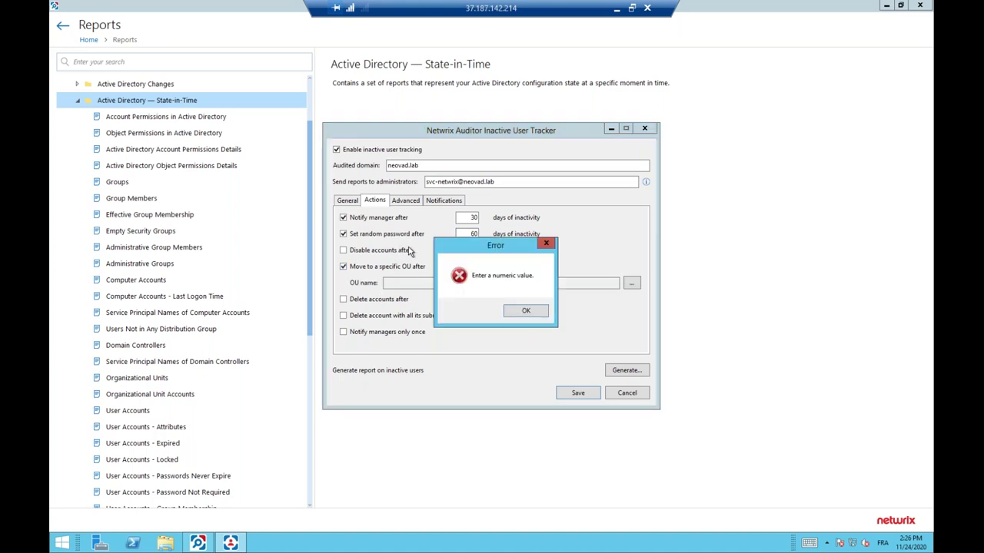
{"action": "left_click", "coordinate": [526, 311]}
{"action": "type", "text": "90"}
{"action": "left_click", "coordinate": [388, 250]}
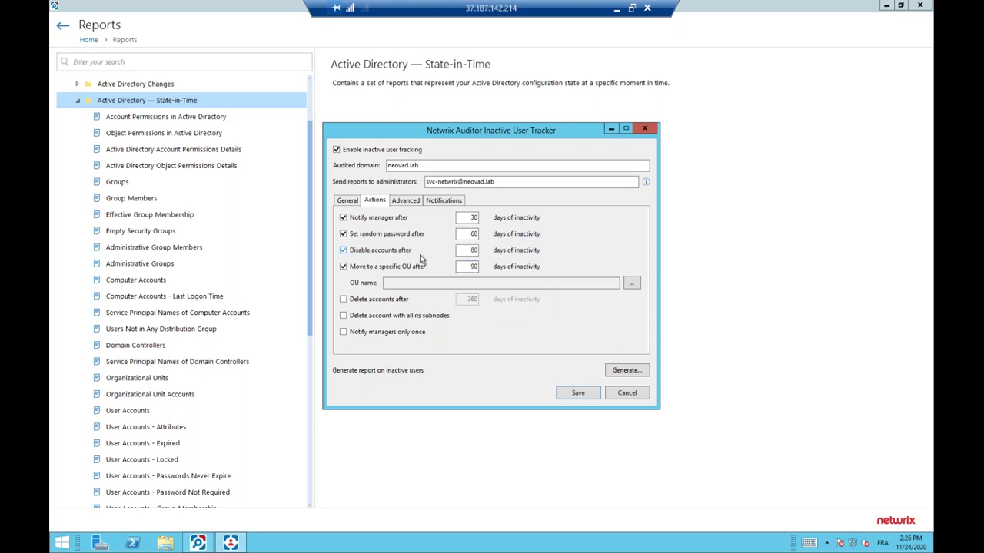
{"action": "double_click", "coordinate": [474, 250]}
{"action": "type", "text": "120"}
{"action": "left_click", "coordinate": [401, 303]}
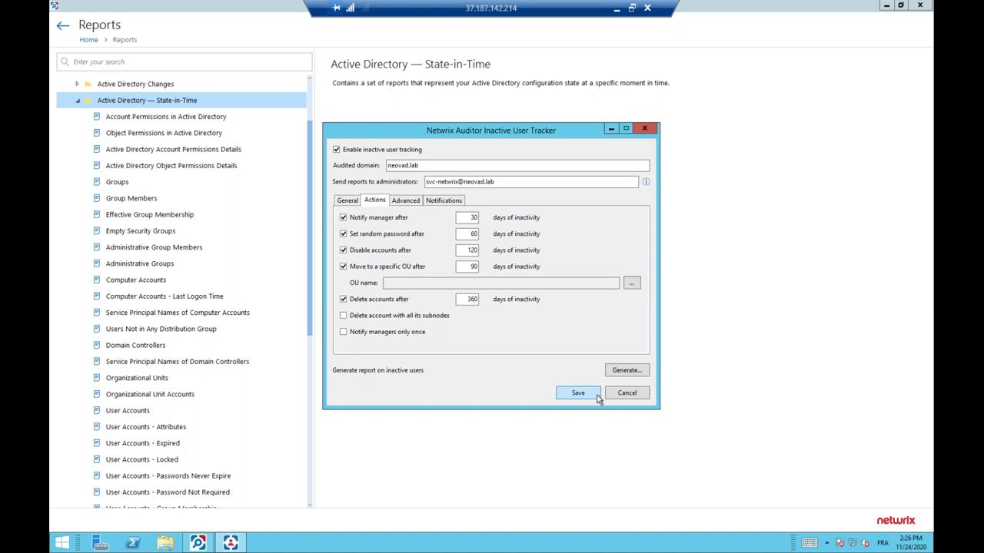
{"action": "left_click", "coordinate": [627, 393]}
Exit the Inactive User Tracker without saving the plan and collapse Active Directory — State-in-Time.
{"action": "left_click", "coordinate": [553, 316]}
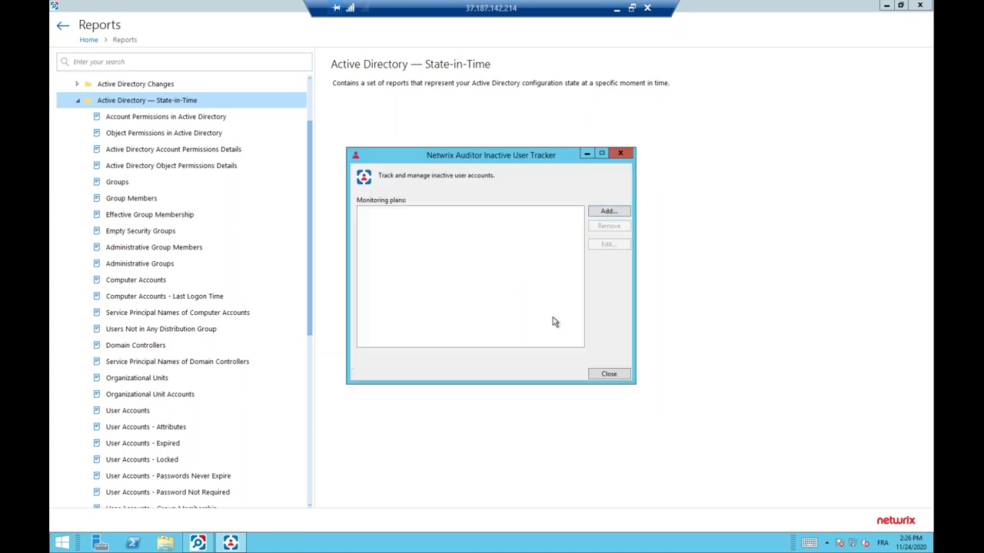
{"action": "left_click", "coordinate": [621, 153]}
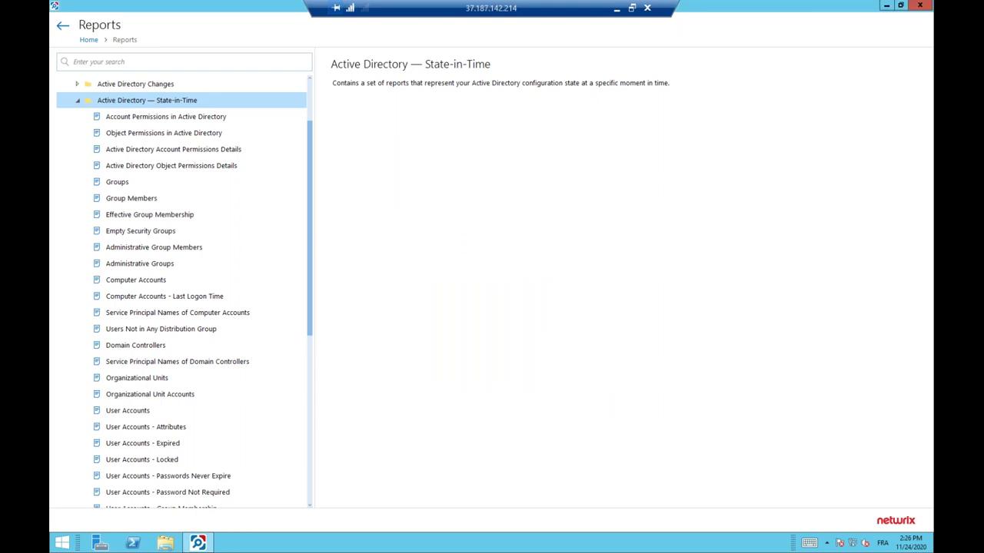
{"action": "left_click", "coordinate": [78, 102]}
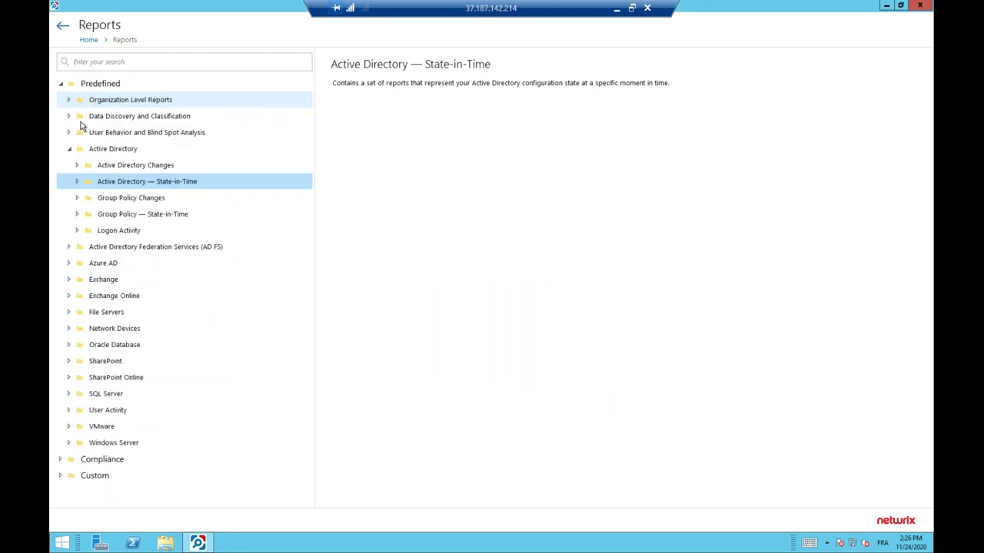
Browse Group Policy Changes, then show Identical Settings in Different GPOs under Group Policy — State-in-Time.
{"action": "left_click", "coordinate": [81, 198]}
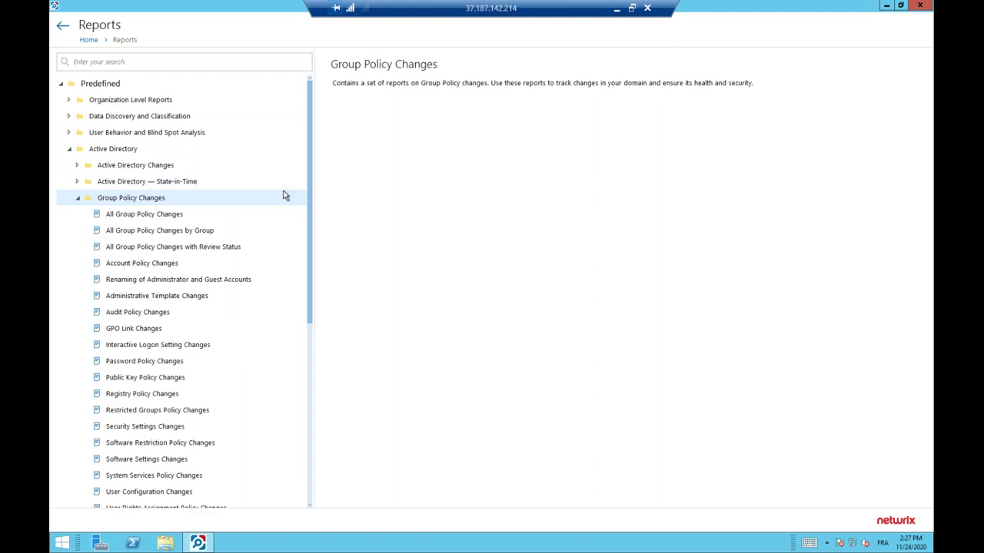
{"action": "left_click_drag", "start_coordinate": [311, 192], "coordinate": [323, 258]}
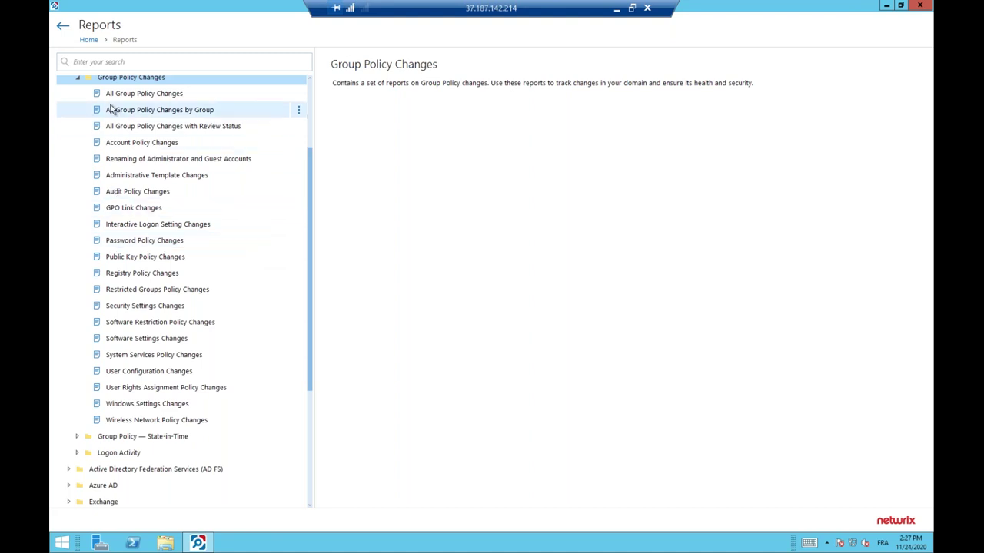
{"action": "left_click", "coordinate": [79, 79]}
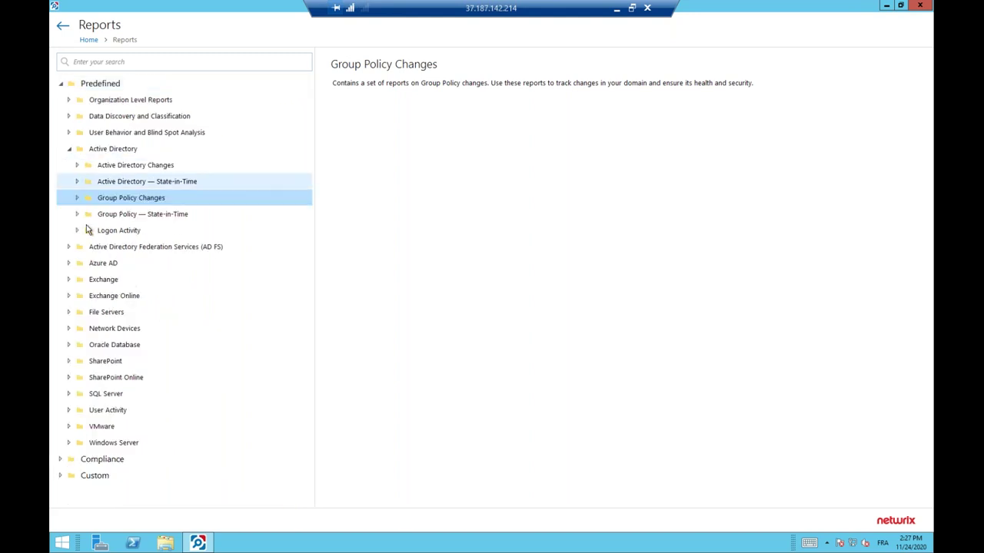
{"action": "left_click", "coordinate": [78, 214]}
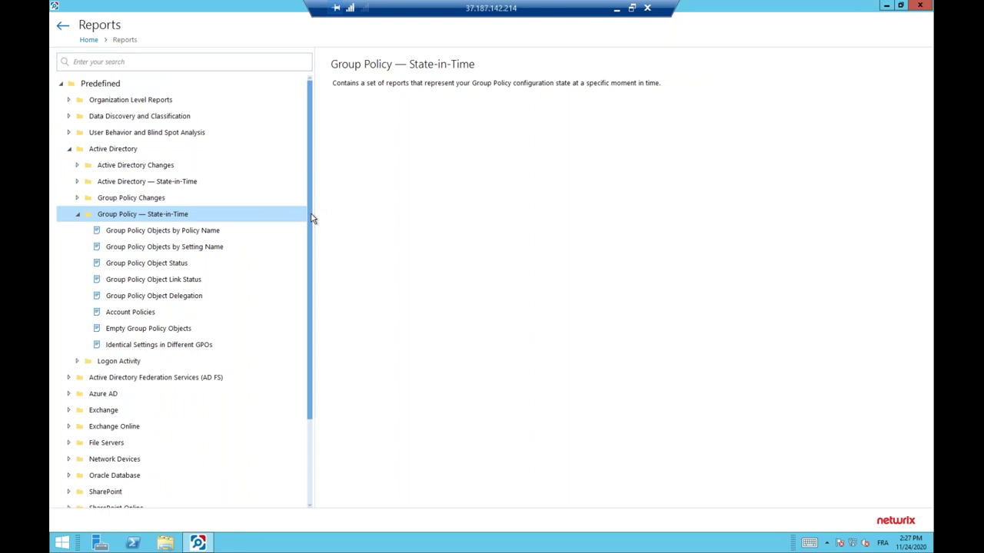
{"action": "left_click", "coordinate": [192, 345]}
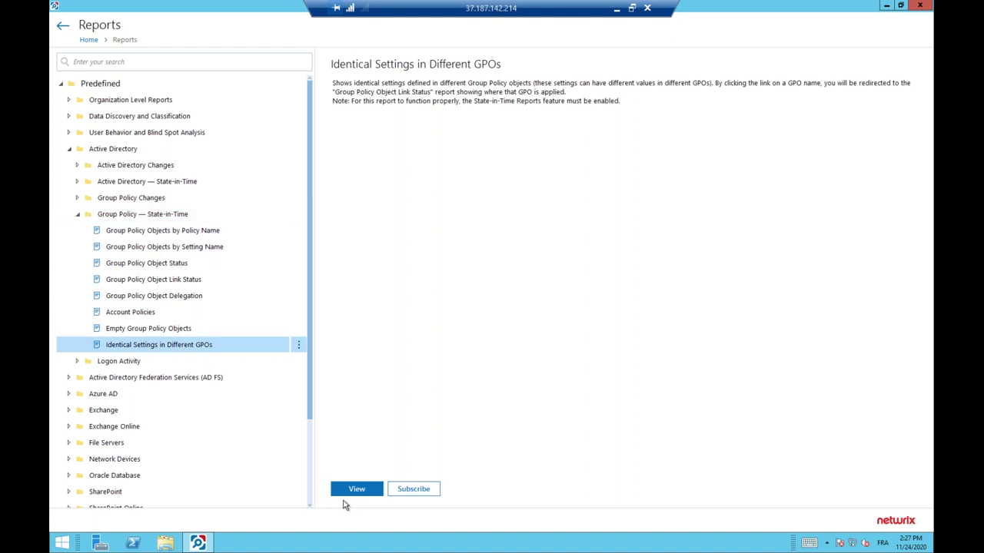
Preview the Identical Settings in Different GPOs report for nwx.demo, then collapse the Active Directory folder.
{"action": "left_click", "coordinate": [352, 489]}
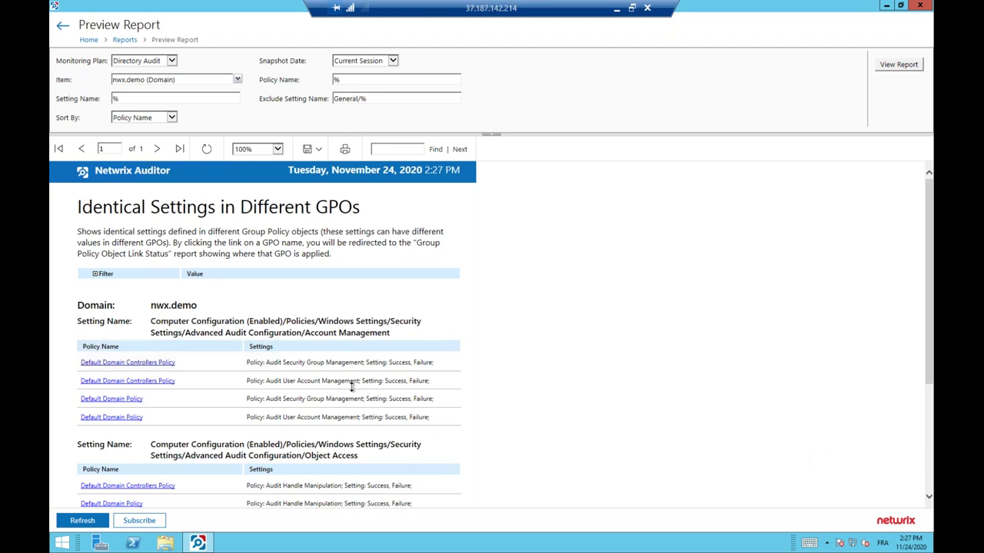
{"action": "left_click", "coordinate": [62, 25]}
{"action": "left_click", "coordinate": [69, 148]}
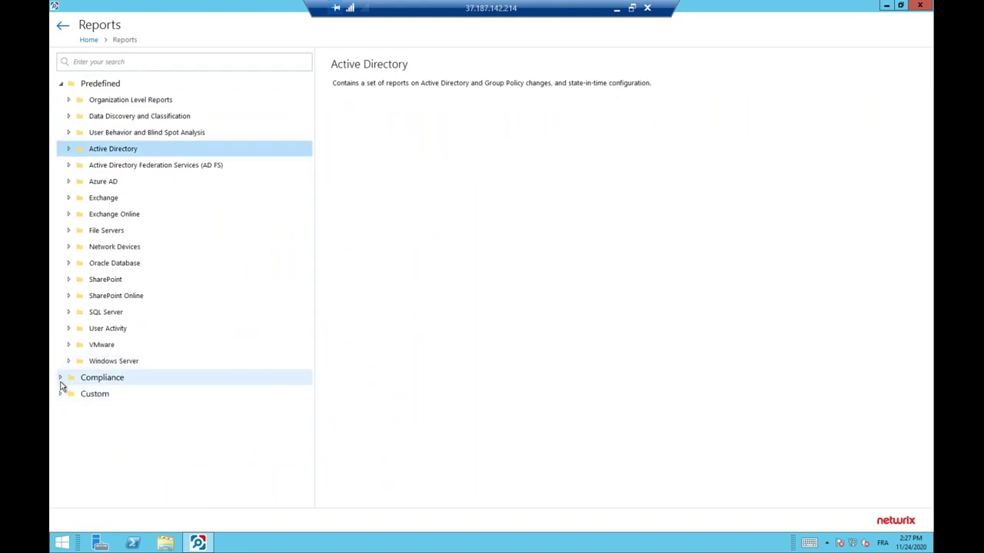
Expand Compliance > GDPR Compliance and show the Account Permissions report description.
{"action": "left_click", "coordinate": [61, 379]}
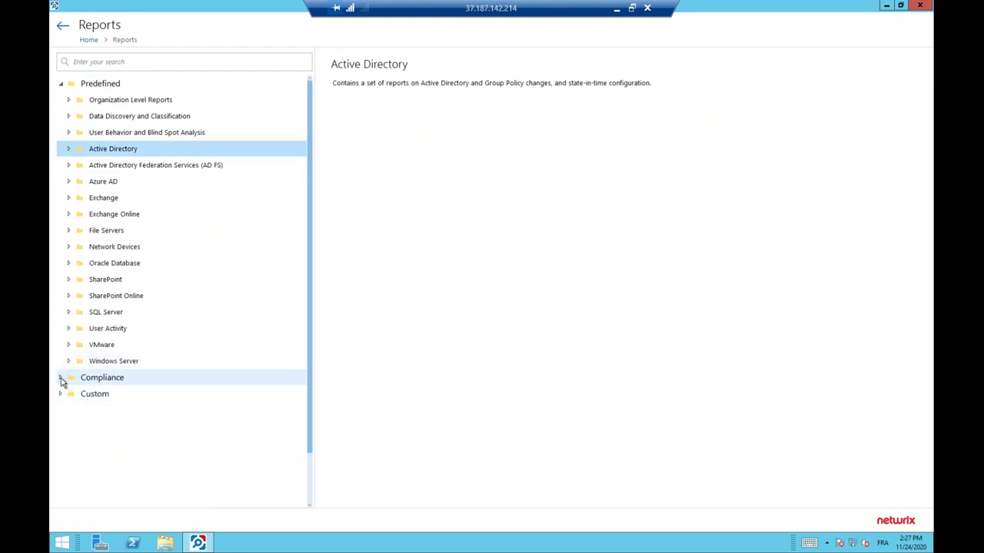
{"action": "left_click_drag", "start_coordinate": [312, 213], "coordinate": [307, 348]}
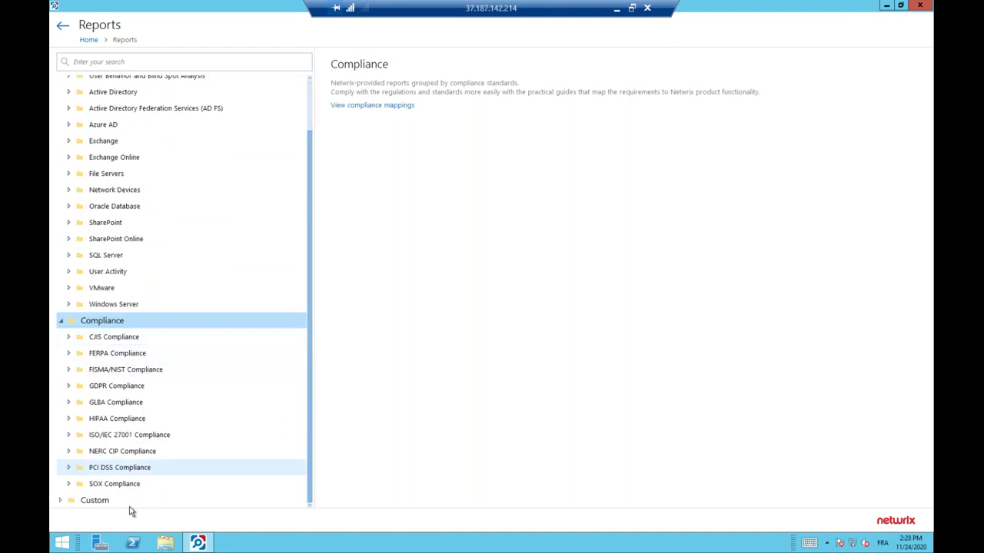
{"action": "left_click", "coordinate": [140, 387]}
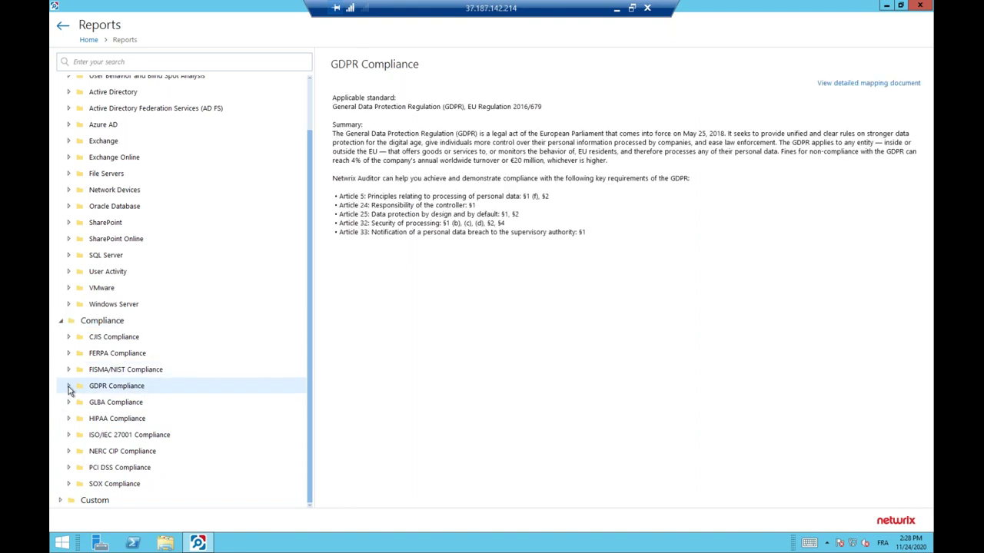
{"action": "left_click", "coordinate": [69, 387]}
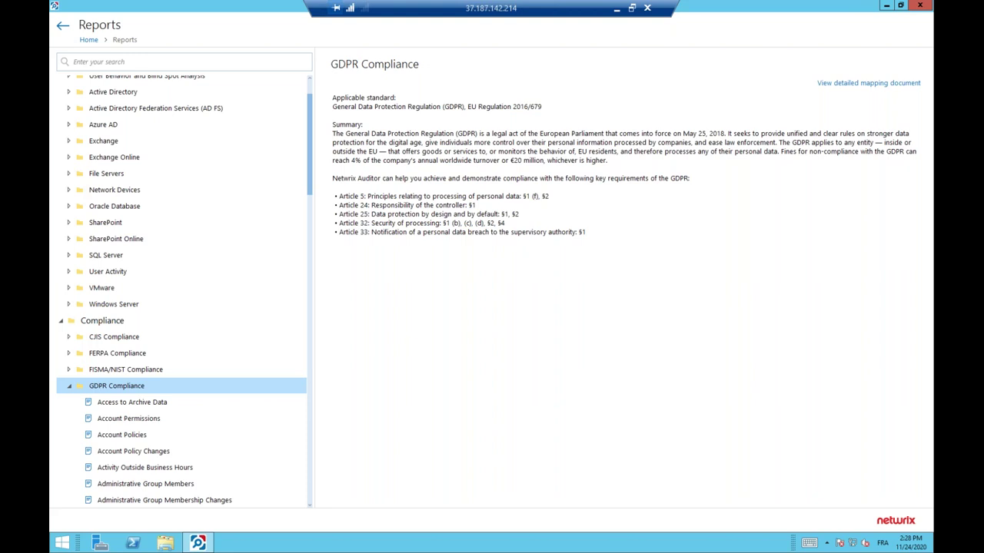
{"action": "left_click", "coordinate": [242, 421]}
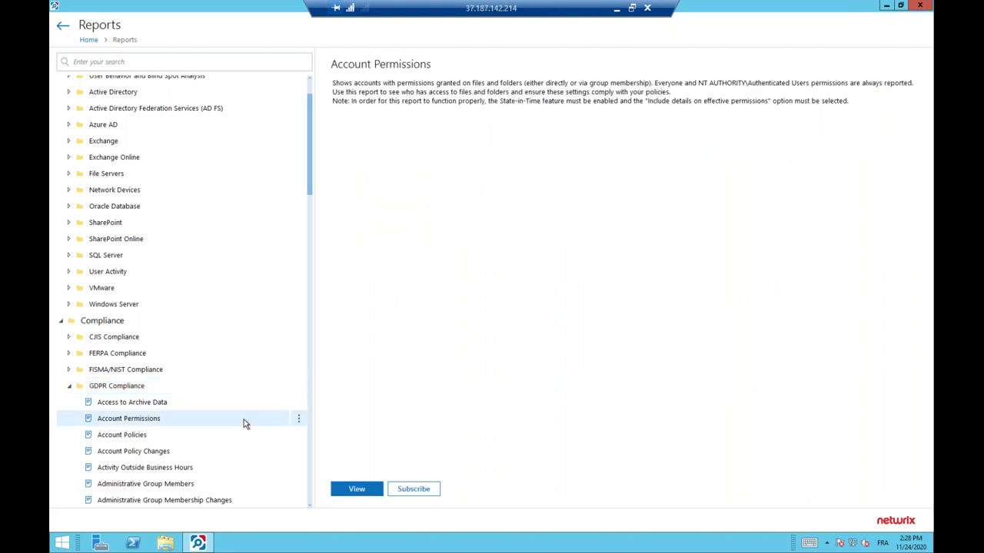
{"action": "left_click", "coordinate": [372, 494]}
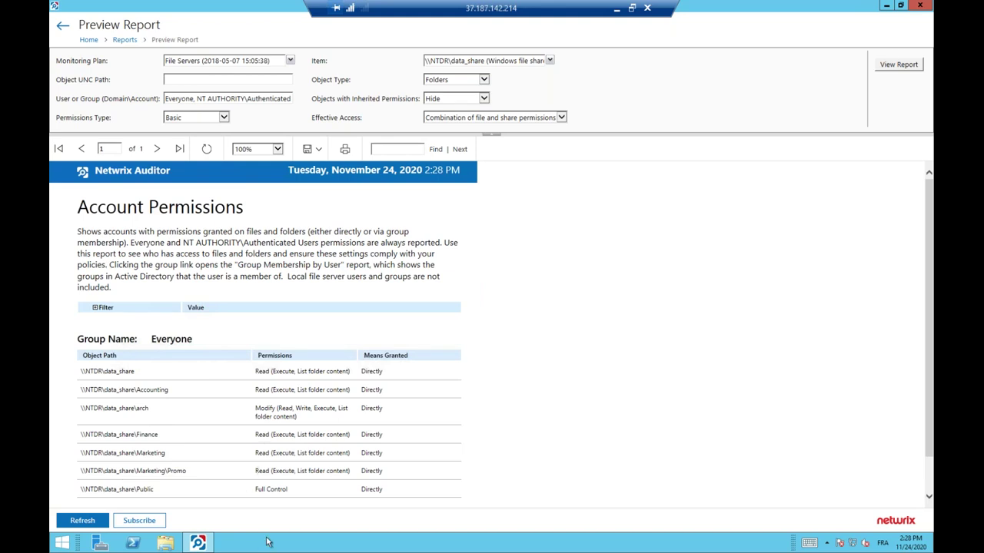
{"action": "left_click_drag", "start_coordinate": [299, 490], "coordinate": [234, 490]}
{"action": "left_click", "coordinate": [235, 490]}
{"action": "left_click", "coordinate": [66, 24]}
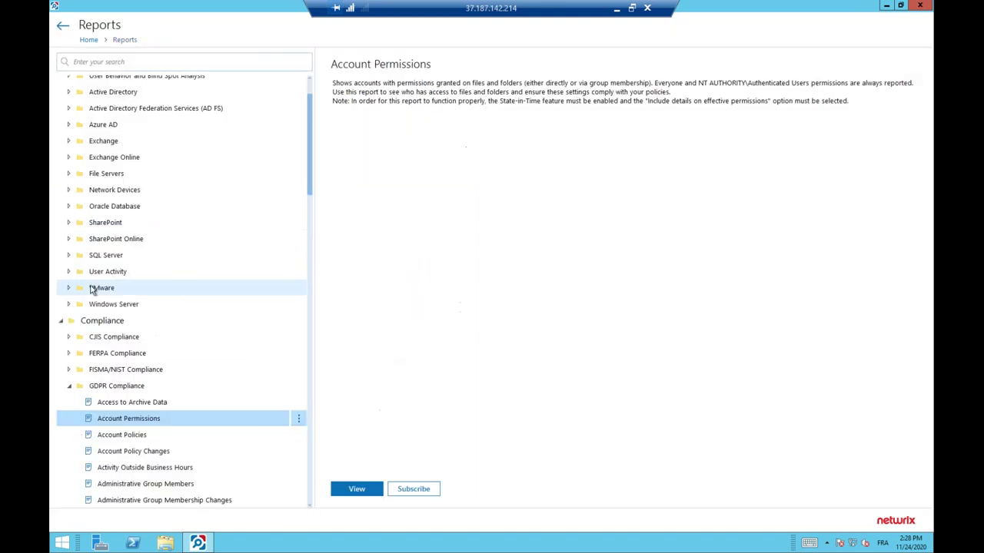
Scroll the Reports tree and fold up the GDPR Compliance and Compliance folders.
{"action": "left_click_drag", "start_coordinate": [309, 134], "coordinate": [312, 307]}
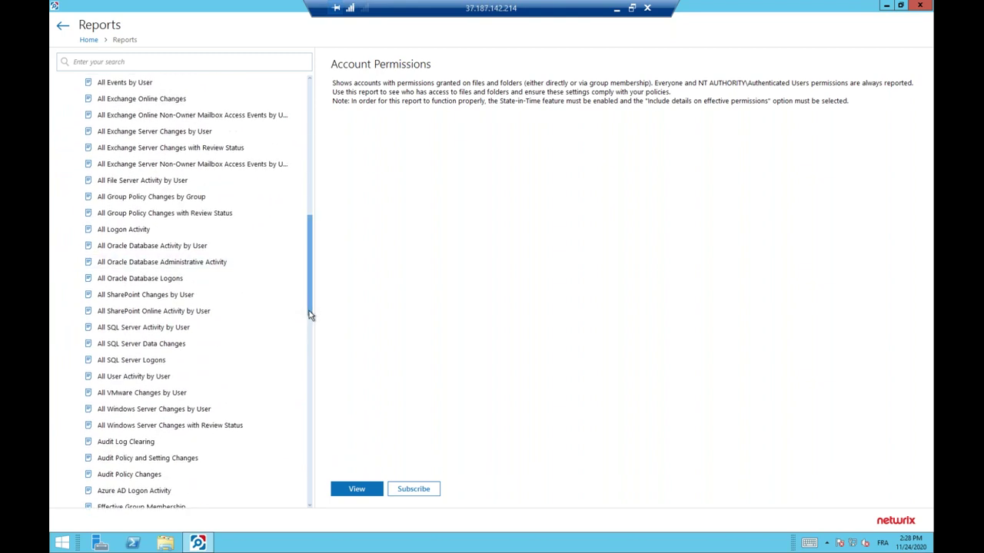
{"action": "left_click_drag", "start_coordinate": [315, 213], "coordinate": [321, 141]}
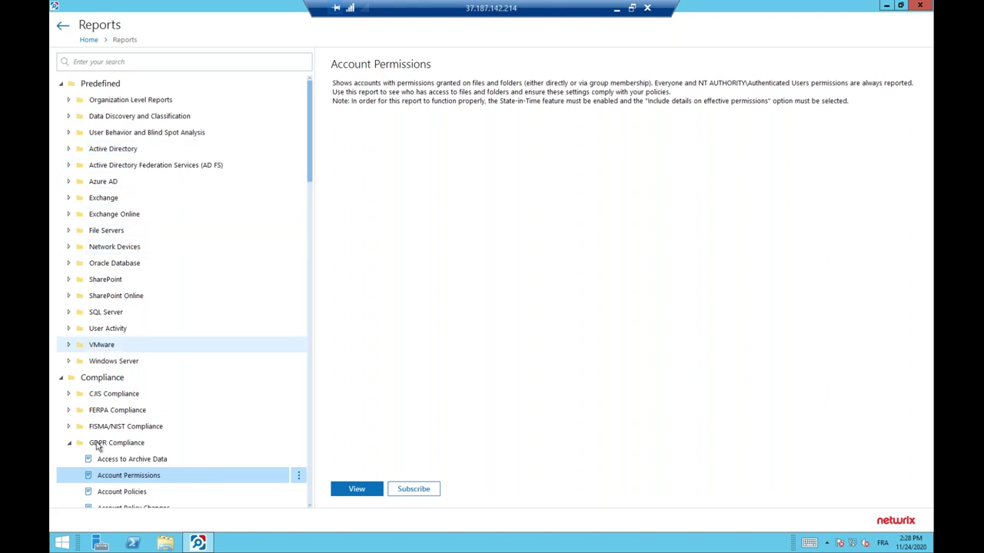
{"action": "scroll", "coordinate": [123, 492], "scroll_direction": "down", "scroll_amount": 10}
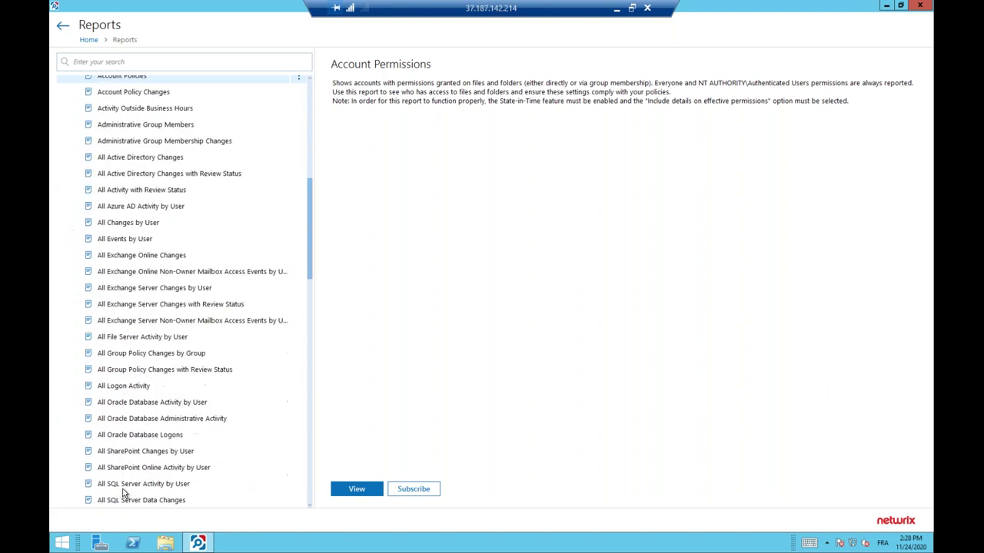
{"action": "scroll", "coordinate": [123, 492], "scroll_direction": "up", "scroll_amount": 10}
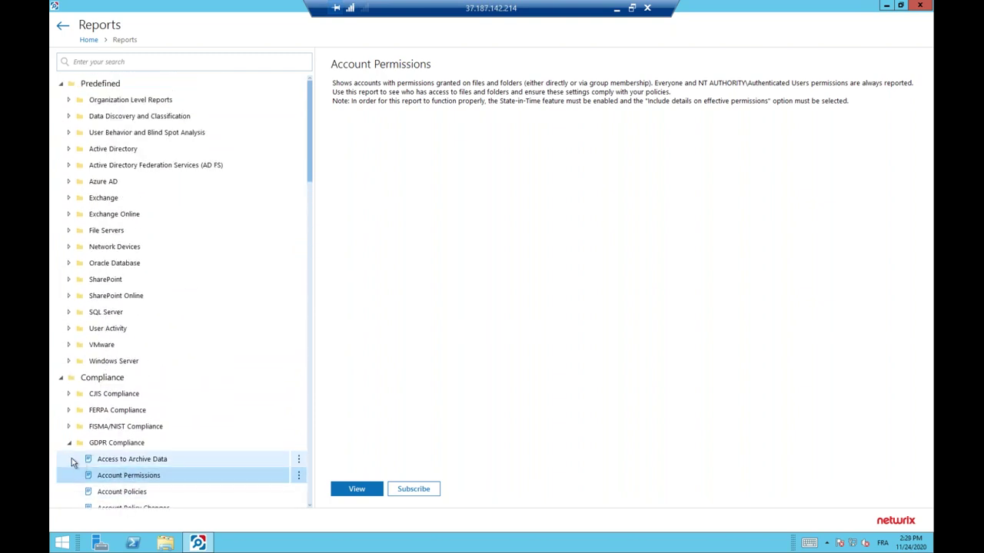
{"action": "left_click", "coordinate": [70, 444]}
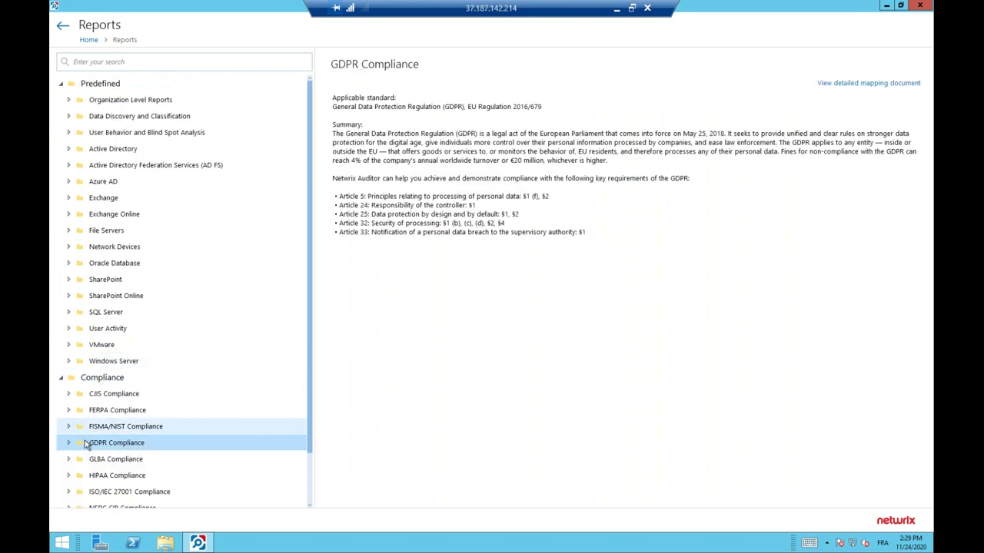
{"action": "scroll", "coordinate": [91, 398], "scroll_direction": "down", "scroll_amount": 1}
{"action": "scroll", "coordinate": [90, 398], "scroll_direction": "down", "scroll_amount": 2}
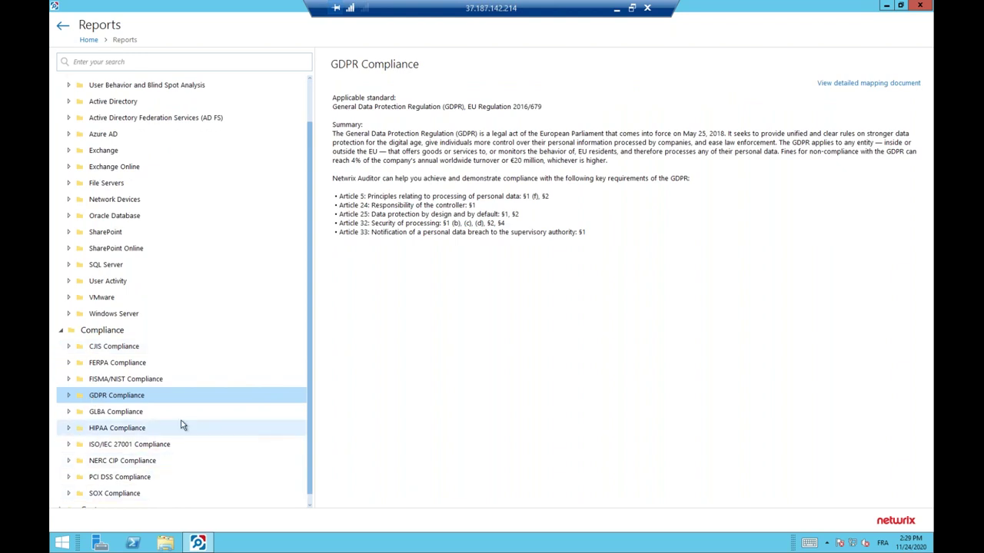
{"action": "left_click", "coordinate": [61, 332]}
Expand the Custom reports folder, scroll through its saved reports, then return to the home screen.
{"action": "left_click", "coordinate": [59, 394]}
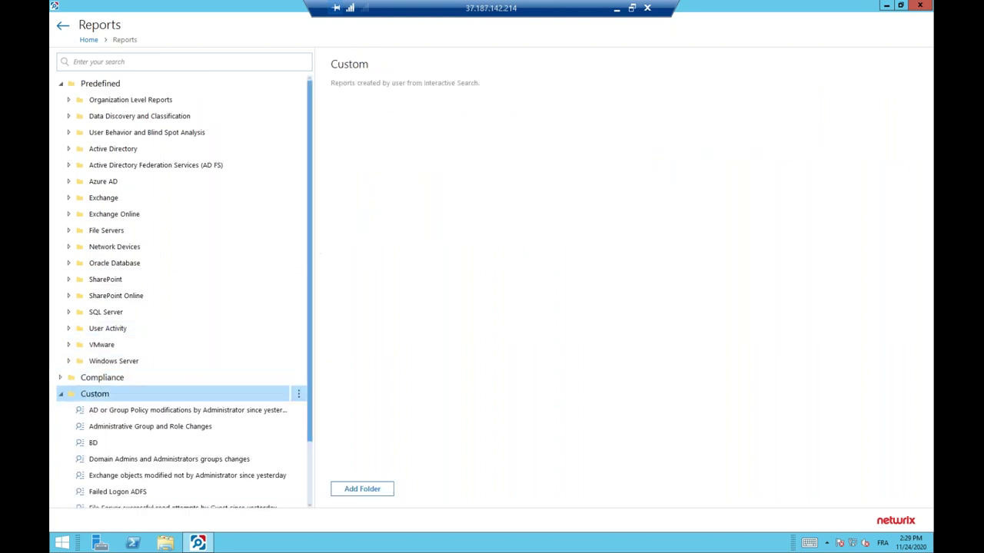
{"action": "scroll", "coordinate": [317, 309], "scroll_direction": "down", "scroll_amount": 2}
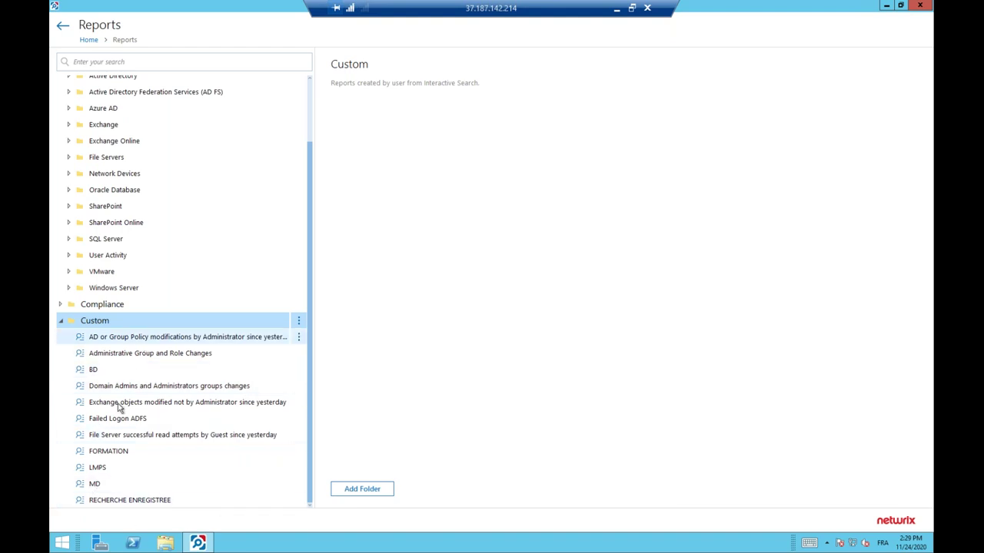
{"action": "scroll", "coordinate": [119, 417], "scroll_direction": "up", "scroll_amount": 1}
{"action": "scroll", "coordinate": [119, 418], "scroll_direction": "up", "scroll_amount": 2}
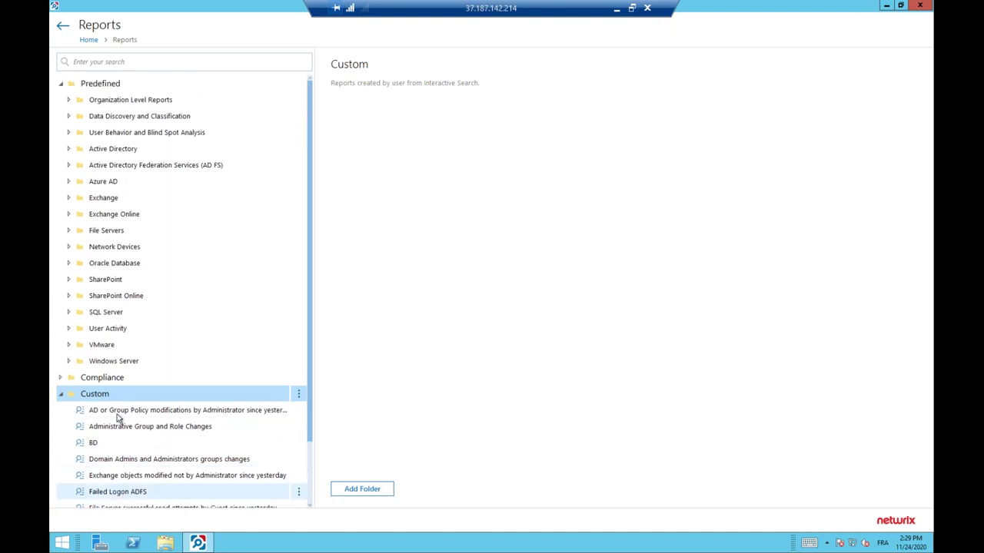
{"action": "left_click", "coordinate": [63, 27]}
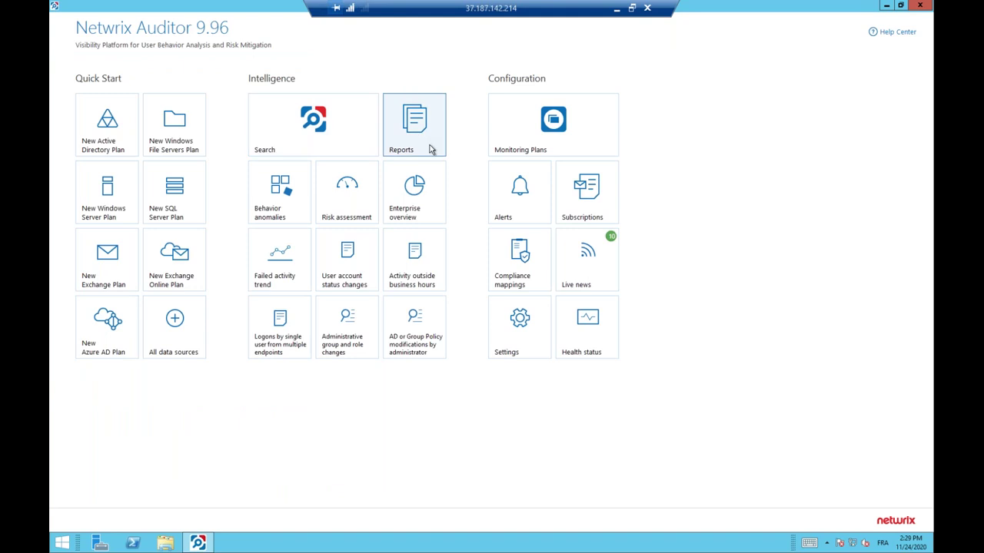
Open All Alerts, select the Oracle sensitive-data alert, then add a new alert named New alert (2).
{"action": "left_click", "coordinate": [528, 222]}
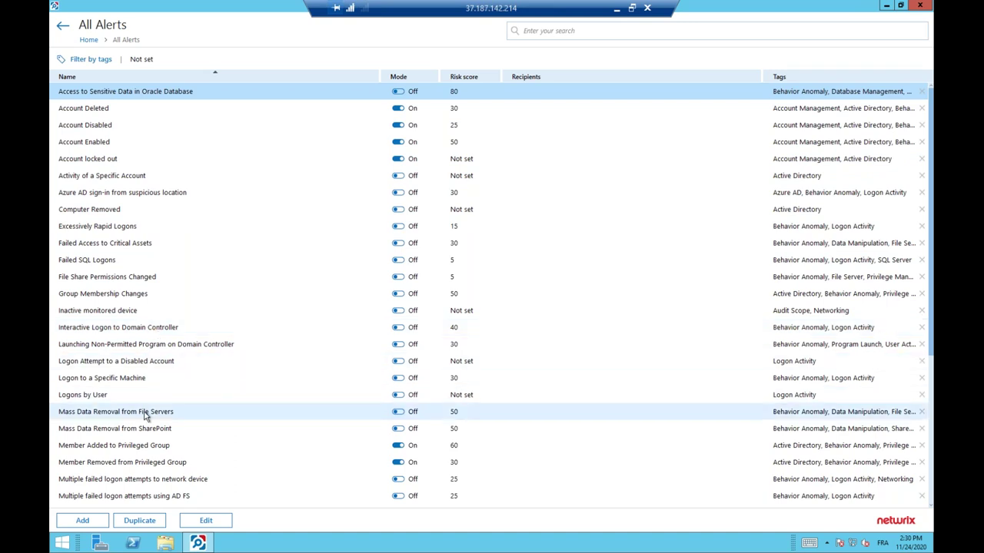
{"action": "left_click", "coordinate": [108, 90]}
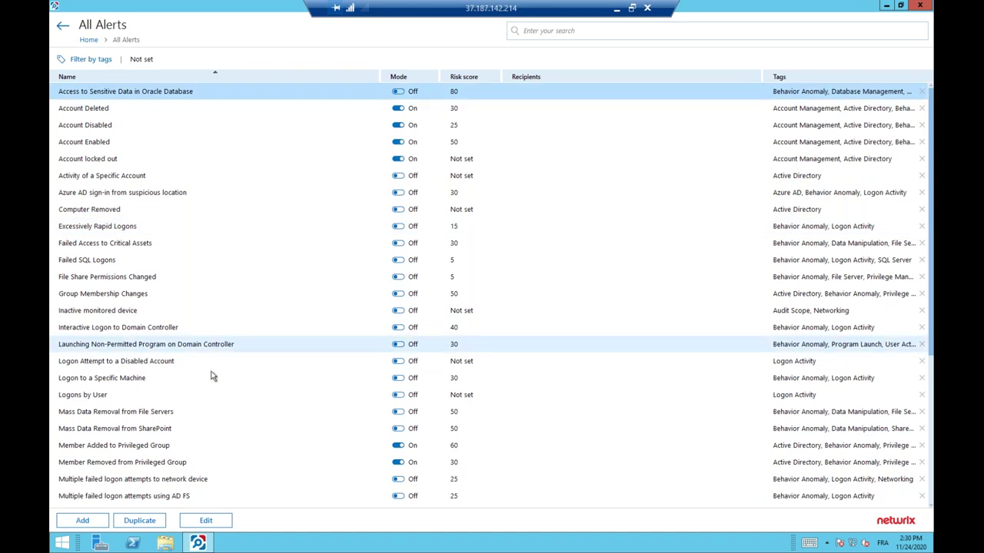
{"action": "left_click", "coordinate": [82, 521]}
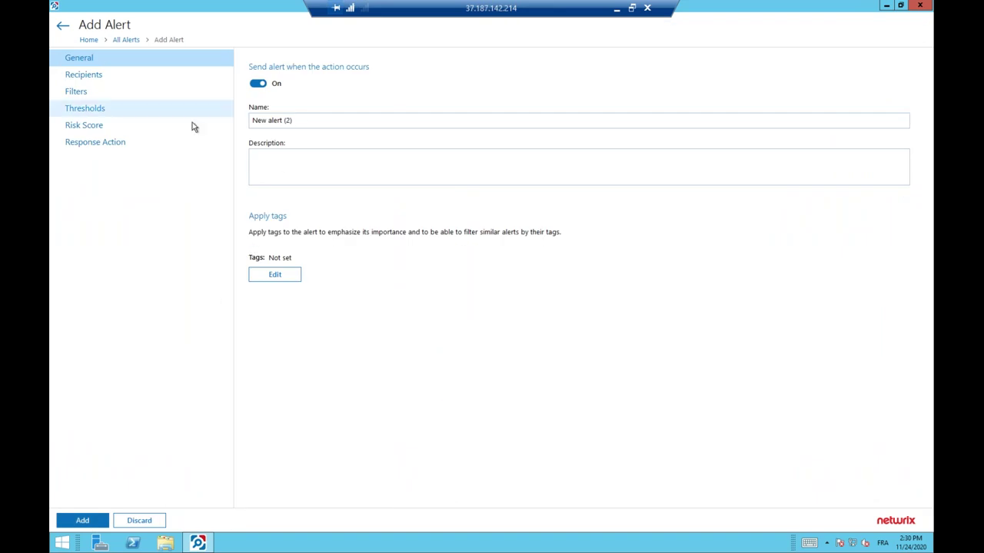
Rename the new alert to 'MDE'.
{"action": "double_click", "coordinate": [265, 121]}
{"action": "key", "text": "ctrl+a"}
{"action": "type", "text": "MDE"}
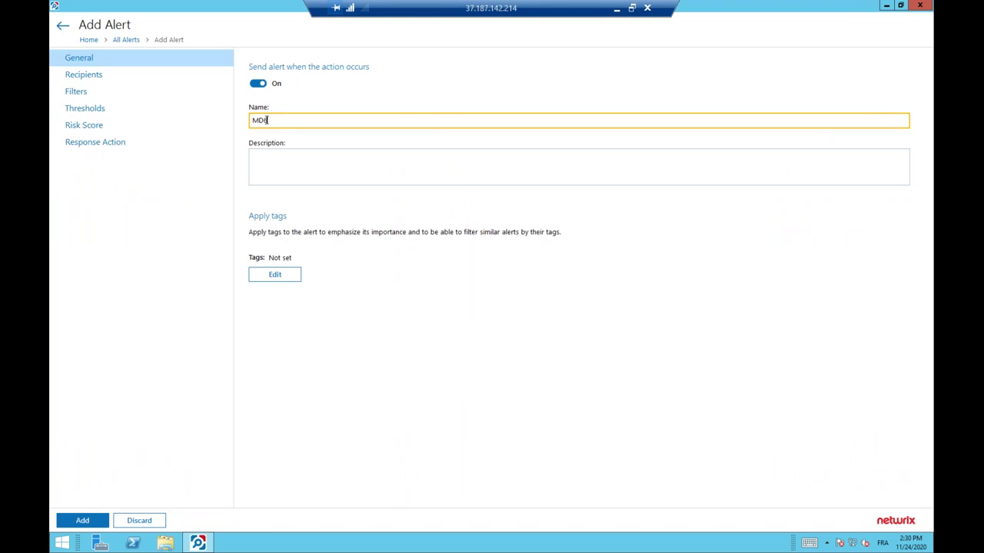
Start entering a recipient's e-mail address, then cancel so the alert has no recipients.
{"action": "left_click", "coordinate": [198, 81]}
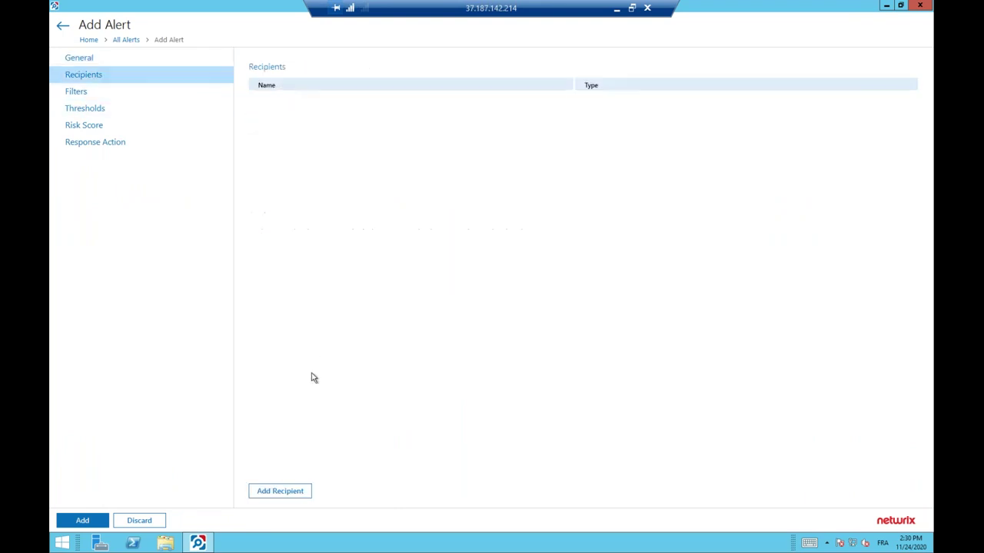
{"action": "left_click", "coordinate": [299, 490]}
{"action": "type", "text": "L"}
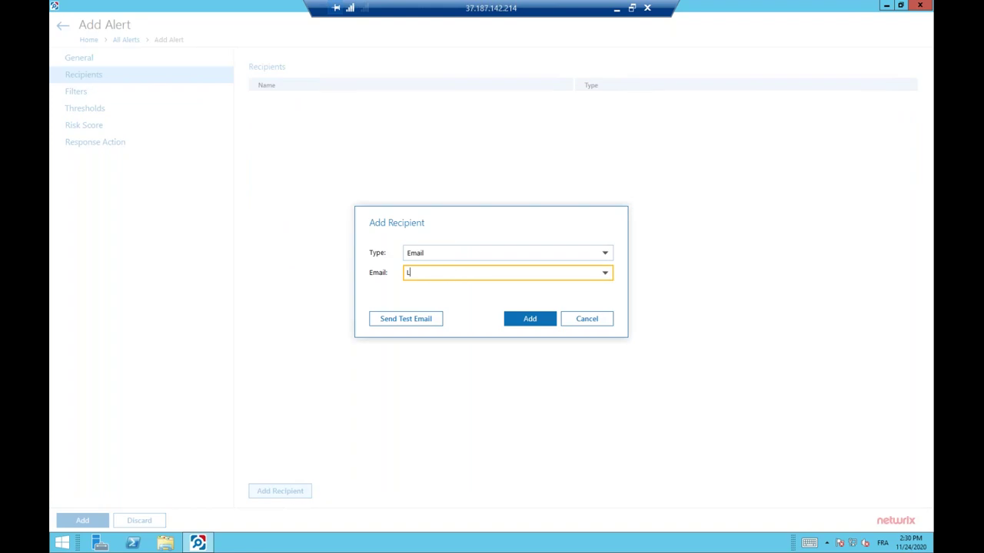
{"action": "type", "text": "AURE"}
{"action": "key", "text": "BackSpace"}
{"action": "key", "text": "BackSpace"}
{"action": "key", "text": "BackSpace"}
{"action": "key", "text": "BackSpace"}
{"action": "left_click", "coordinate": [590, 319]}
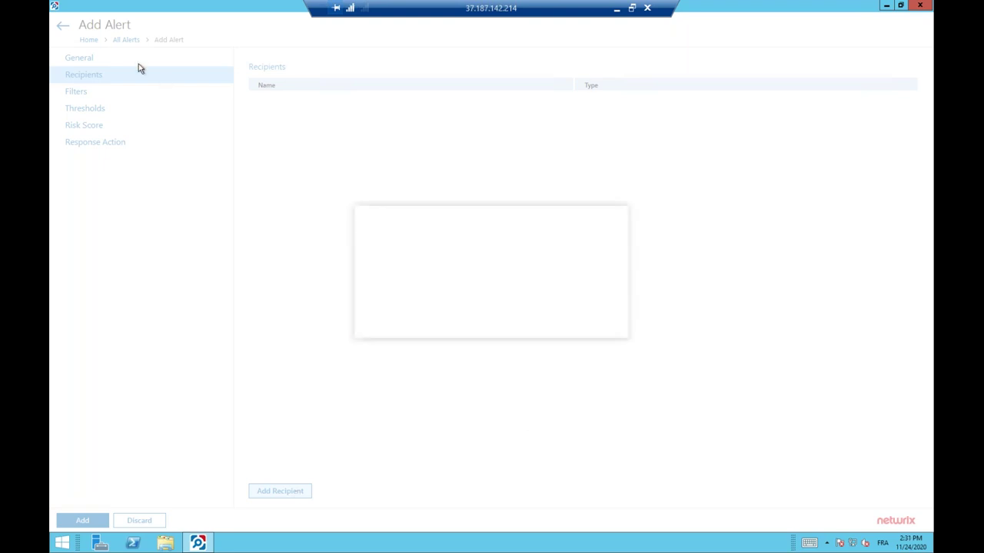
{"action": "left_click", "coordinate": [106, 91]}
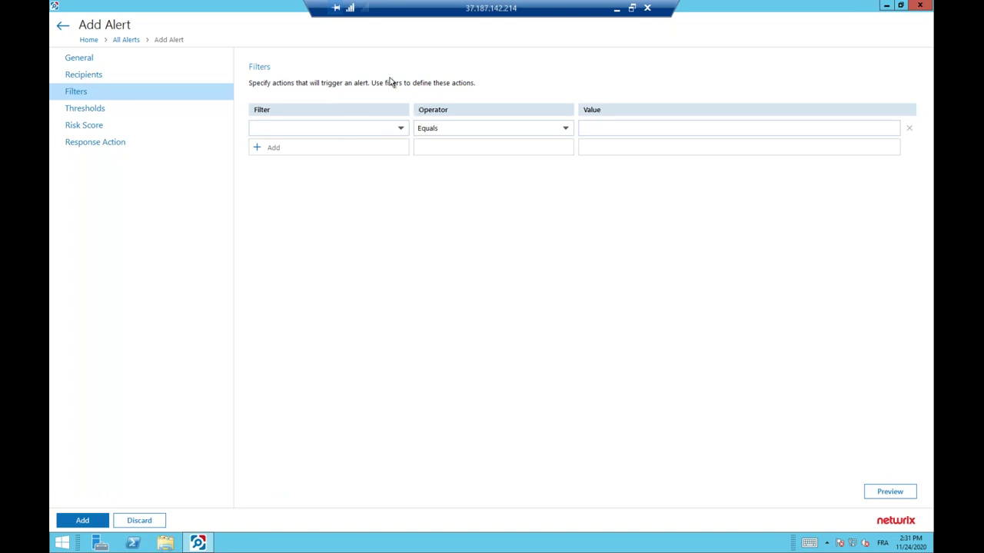
Add filter rows for Action equals Modified and Object type equals File.
{"action": "left_click", "coordinate": [399, 127]}
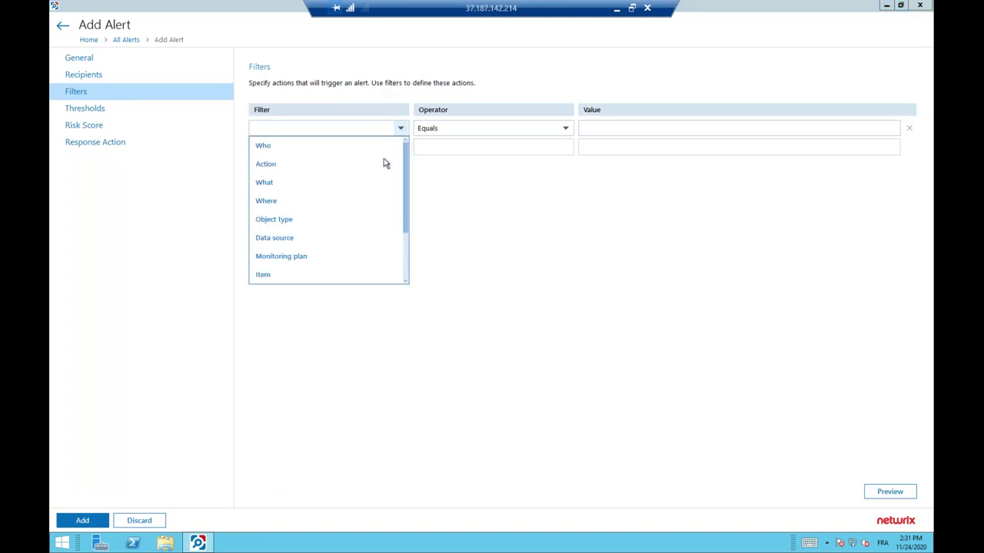
{"action": "left_click", "coordinate": [382, 163]}
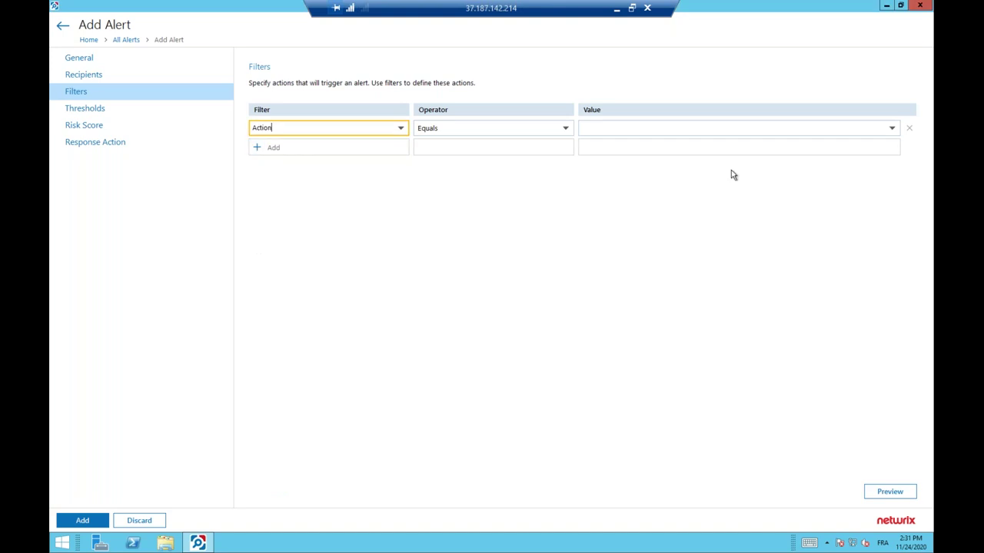
{"action": "left_click", "coordinate": [890, 129]}
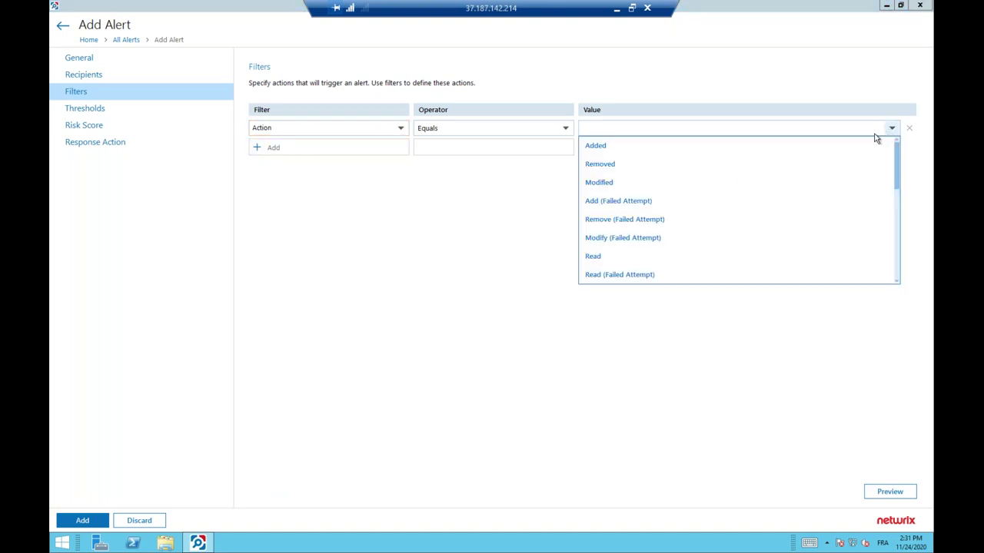
{"action": "left_click", "coordinate": [620, 183]}
{"action": "left_click", "coordinate": [360, 148]}
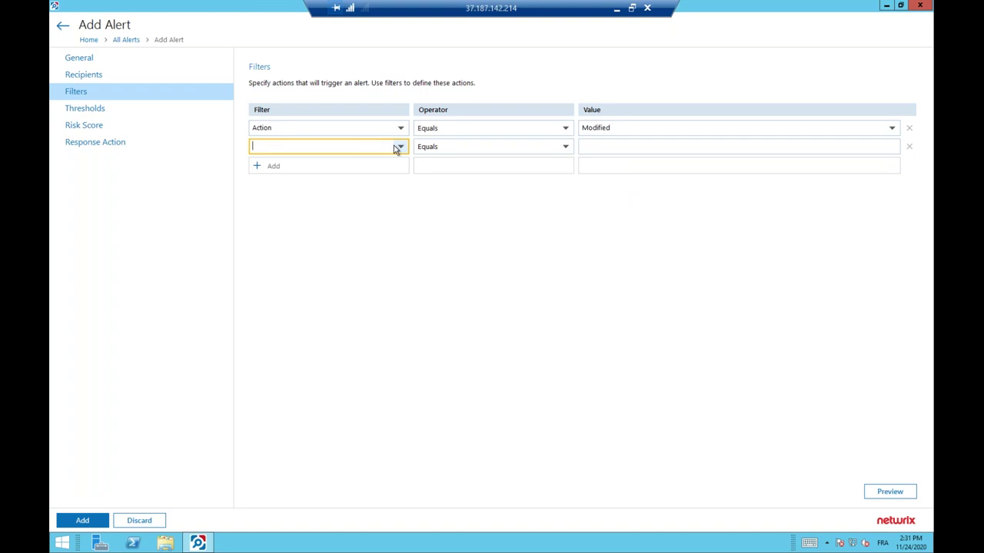
{"action": "left_click", "coordinate": [399, 147]}
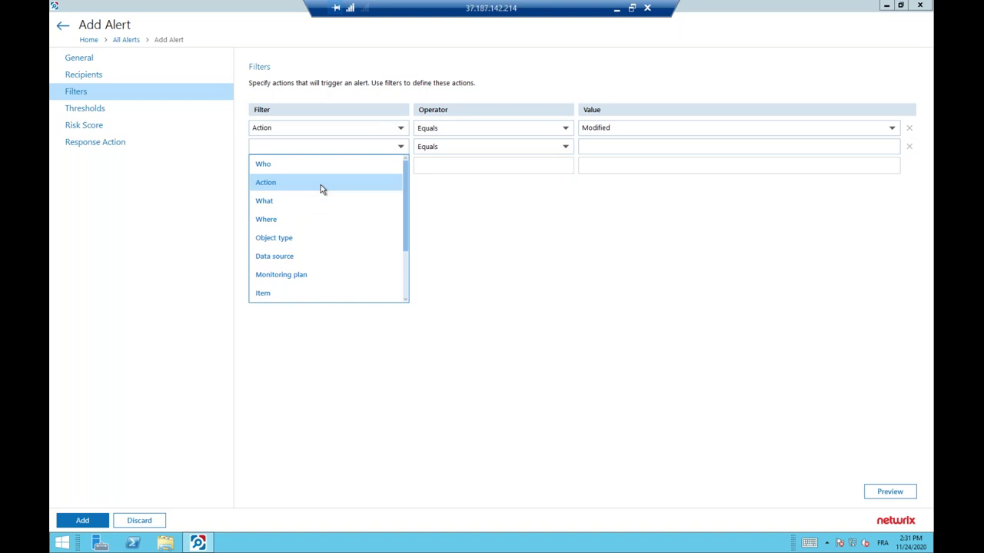
{"action": "left_click", "coordinate": [321, 238]}
{"action": "left_click", "coordinate": [892, 146]}
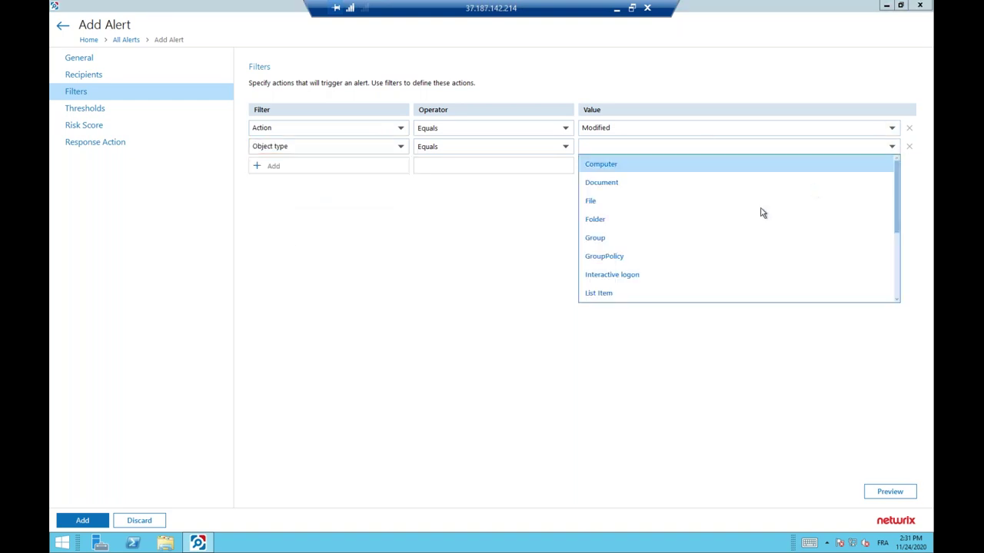
{"action": "left_click", "coordinate": [720, 202]}
Add a Where filter of 'toto' and a Who filter set to Not in group.
{"action": "left_click", "coordinate": [336, 170]}
{"action": "left_click", "coordinate": [402, 165]}
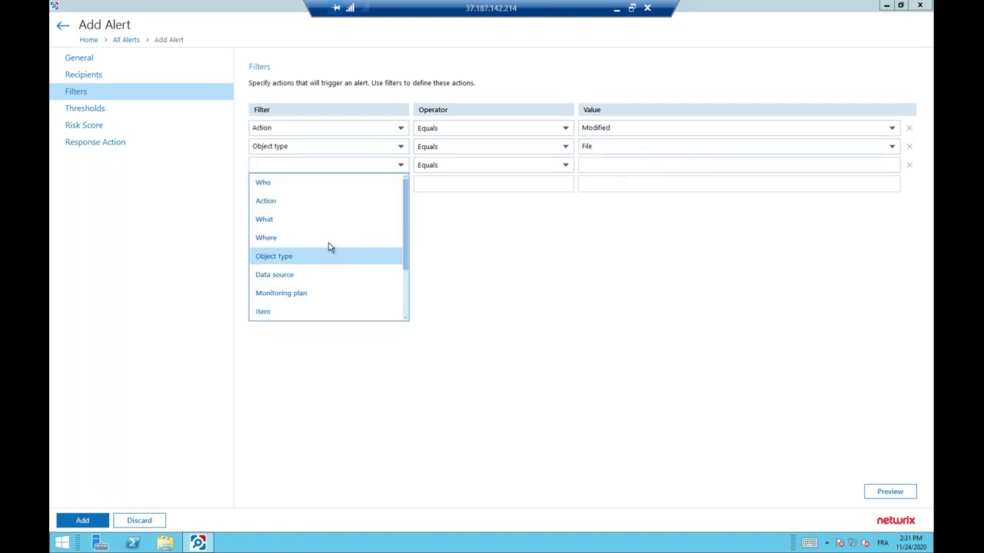
{"action": "left_click", "coordinate": [330, 240]}
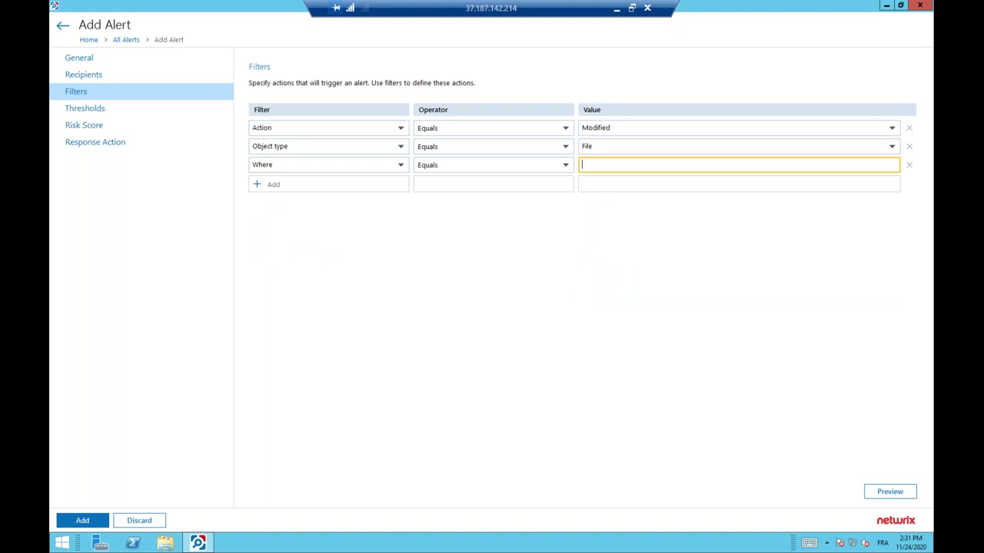
{"action": "type", "text": "toto"}
{"action": "left_click", "coordinate": [400, 186]}
{"action": "left_click", "coordinate": [401, 183]}
{"action": "left_click", "coordinate": [399, 202]}
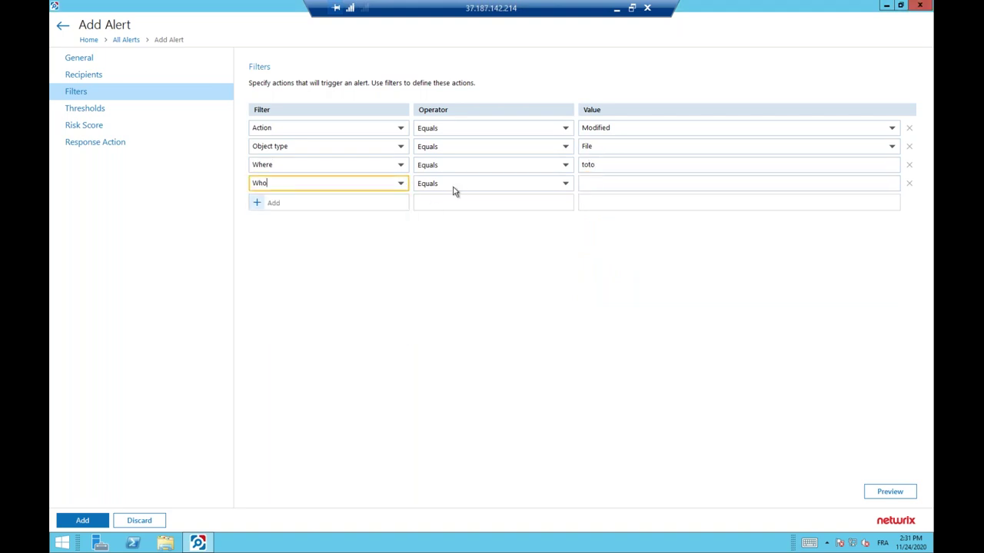
{"action": "left_click", "coordinate": [454, 191]}
{"action": "left_click", "coordinate": [454, 331]}
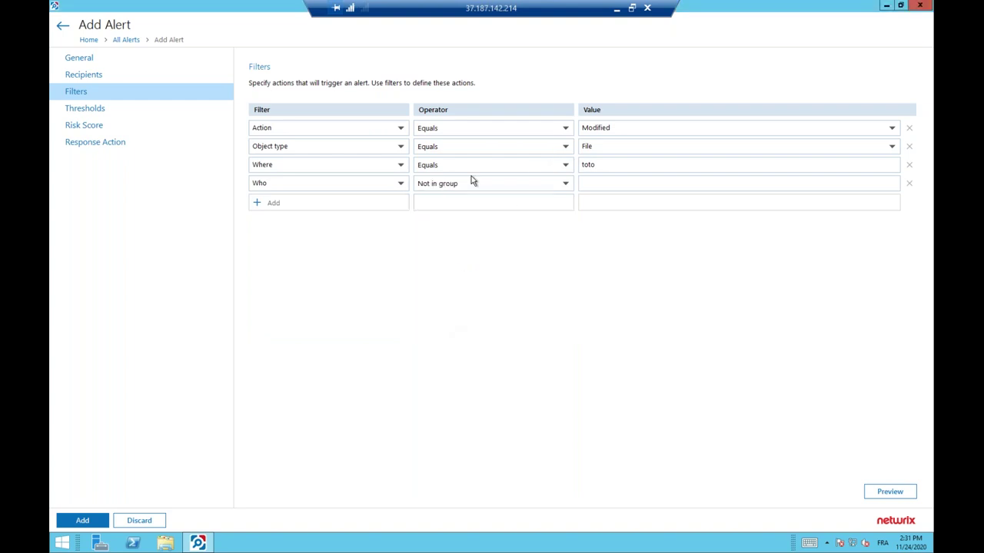
Add a Working hours filter, Not equal to 8:00 AM–6:00 PM.
{"action": "left_click", "coordinate": [389, 202]}
{"action": "left_click", "coordinate": [400, 201]}
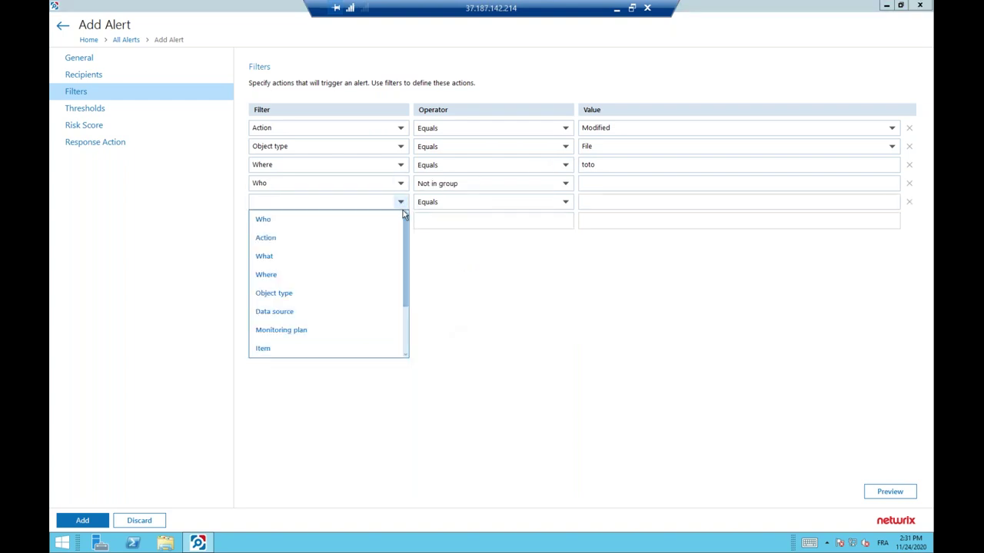
{"action": "left_click", "coordinate": [407, 318]}
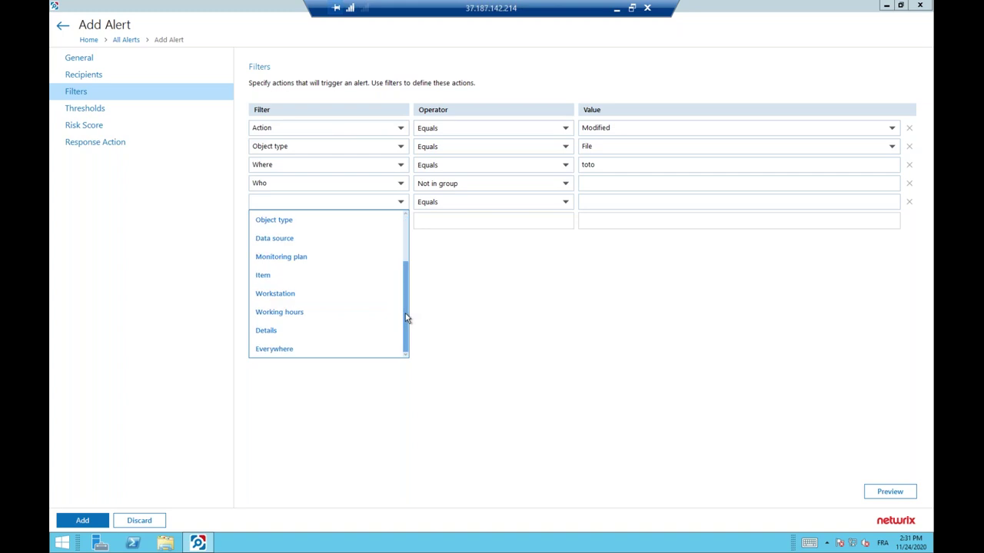
{"action": "left_click", "coordinate": [336, 314]}
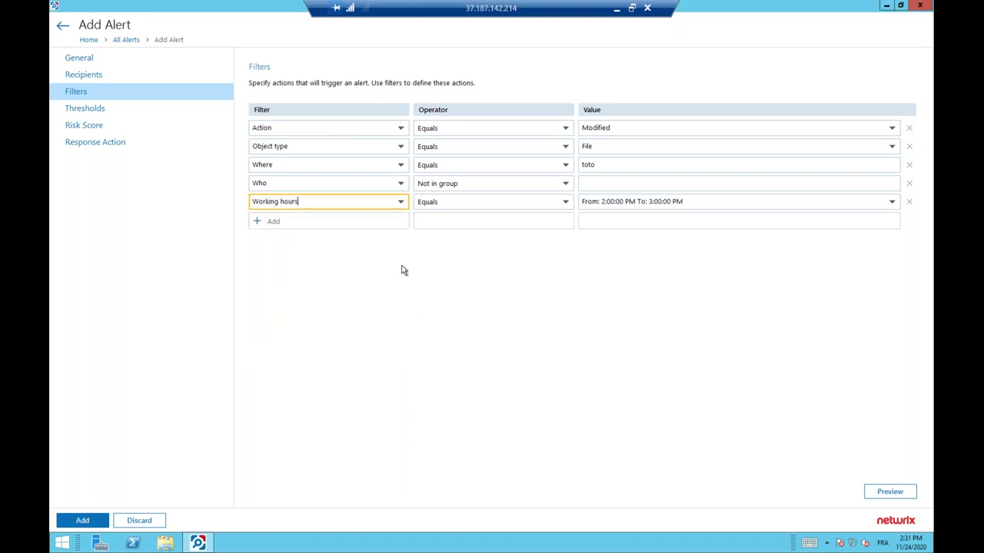
{"action": "left_click", "coordinate": [565, 202]}
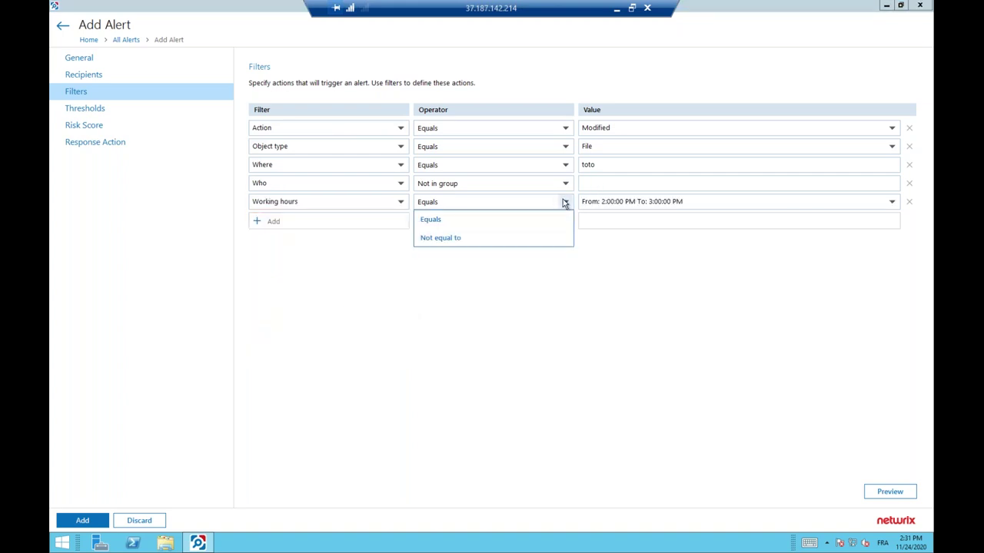
{"action": "left_click", "coordinate": [548, 242]}
{"action": "left_click", "coordinate": [623, 201]}
{"action": "left_click", "coordinate": [606, 201]}
{"action": "left_click", "coordinate": [892, 201]}
{"action": "left_click", "coordinate": [635, 260]}
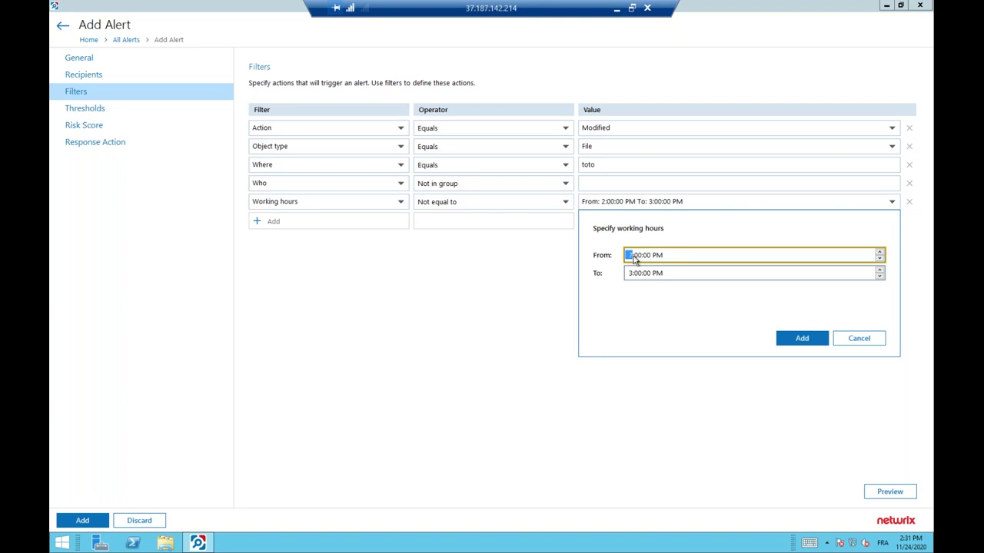
{"action": "type", "text": "8"}
{"action": "left_click", "coordinate": [657, 257]}
{"action": "type", "text": "a"}
{"action": "left_click", "coordinate": [631, 274]}
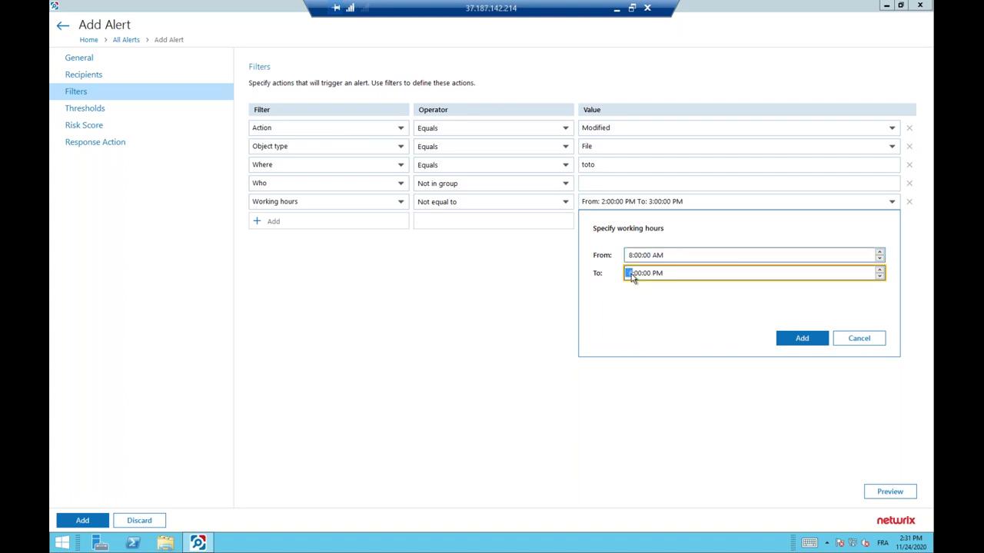
{"action": "left_click", "coordinate": [802, 342]}
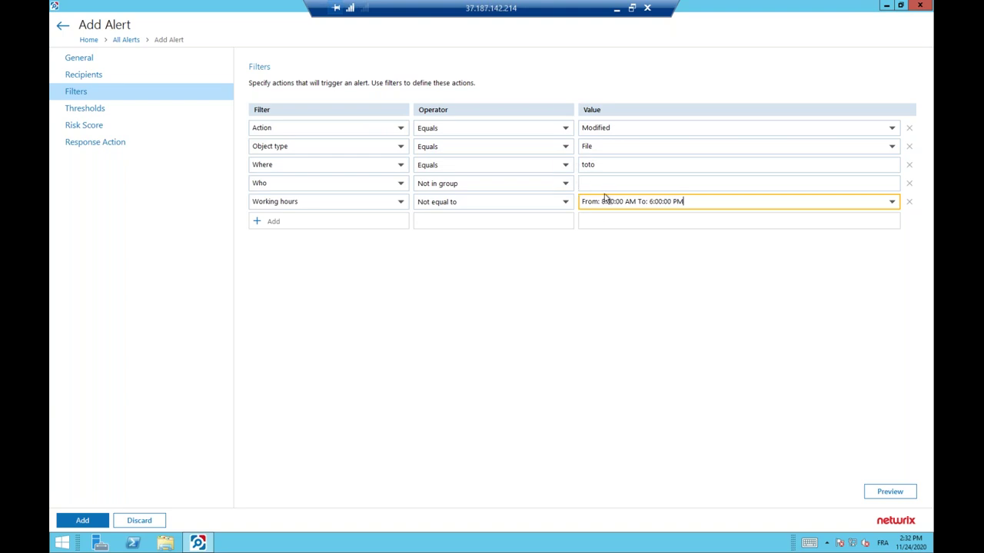
Enable threshold alerting at 100 records within 600 seconds for the same Who, and view Response Action.
{"action": "left_click", "coordinate": [163, 112]}
{"action": "left_click", "coordinate": [258, 83]}
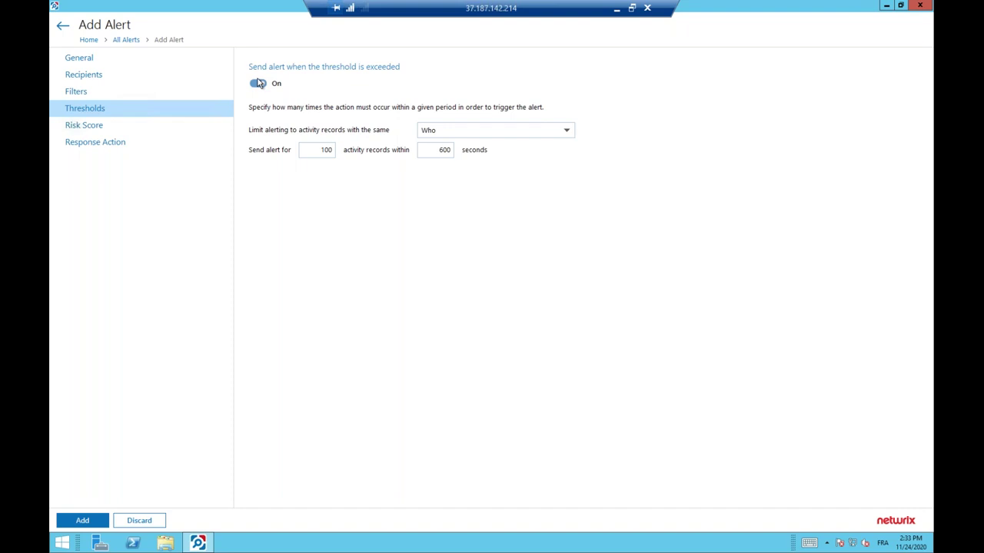
{"action": "left_click", "coordinate": [219, 150]}
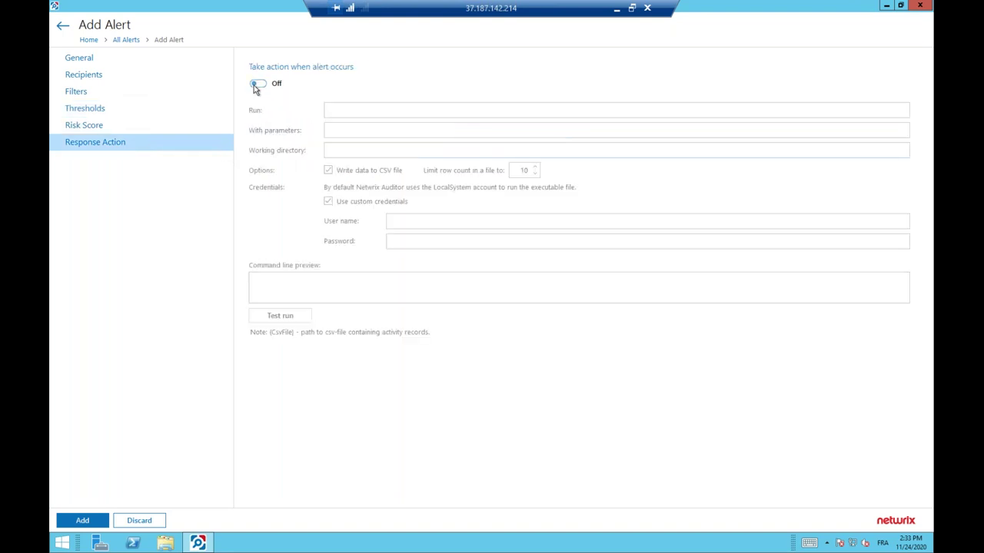
Switch 'Take action when alert occurs' to On on the Response Action page.
{"action": "left_click", "coordinate": [257, 84]}
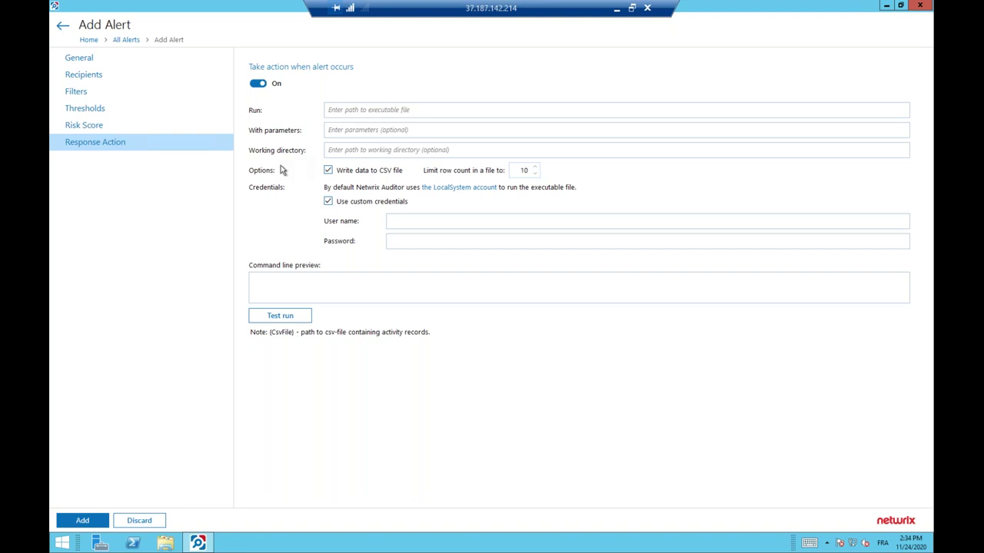
Include the alert in Behavior Anomalies assessment with risk score 50, then choose Discard.
{"action": "left_click", "coordinate": [194, 130]}
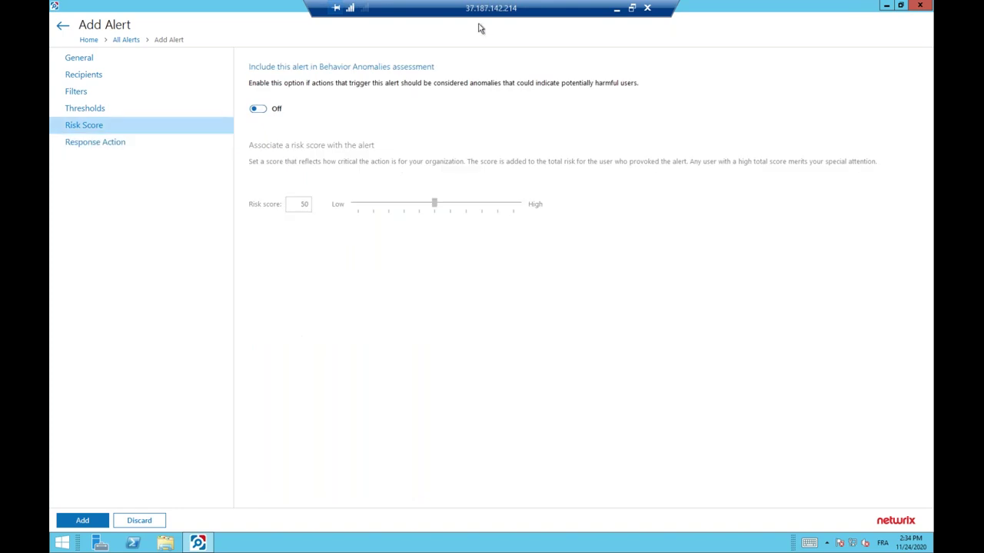
{"action": "left_click", "coordinate": [260, 109]}
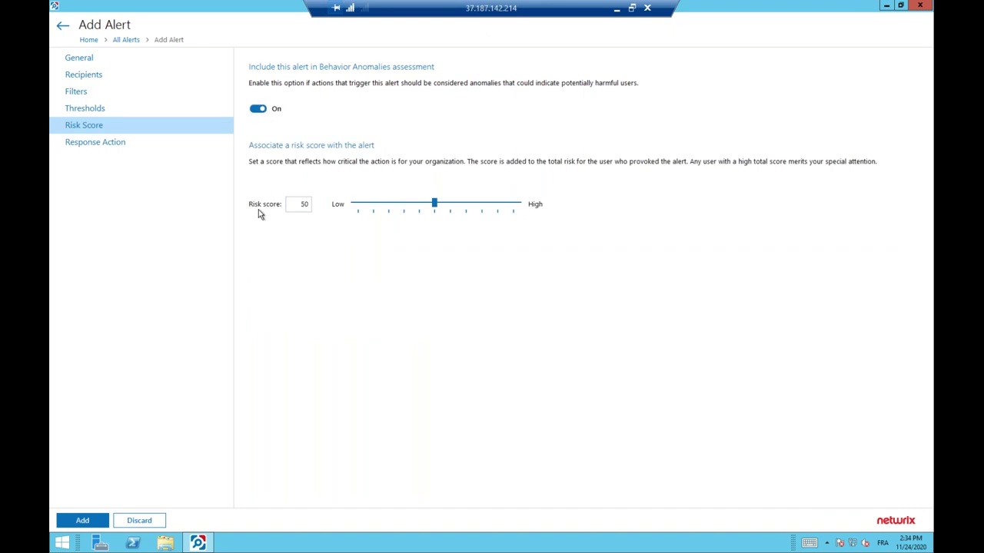
{"action": "left_click", "coordinate": [303, 204]}
{"action": "type", "text": "1à"}
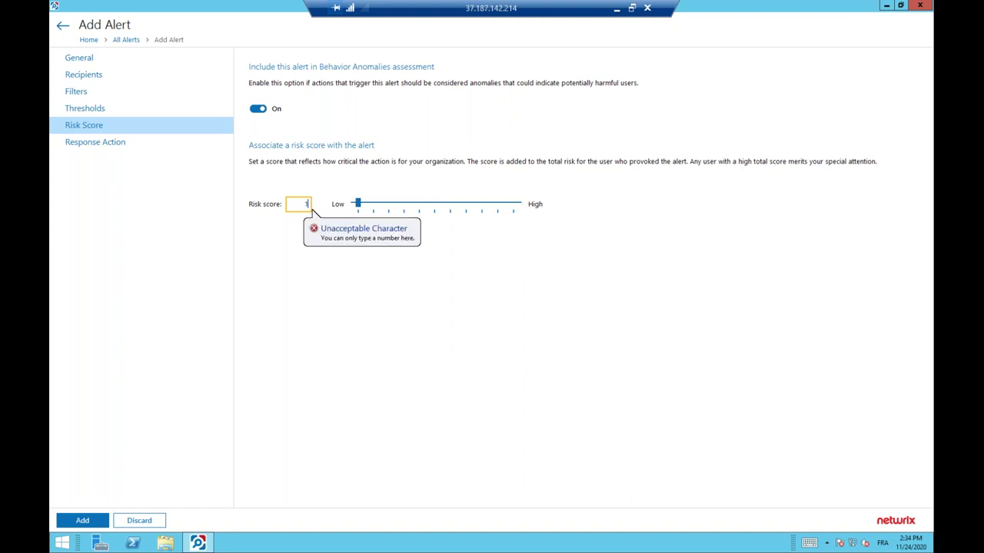
{"action": "type", "text": "00"}
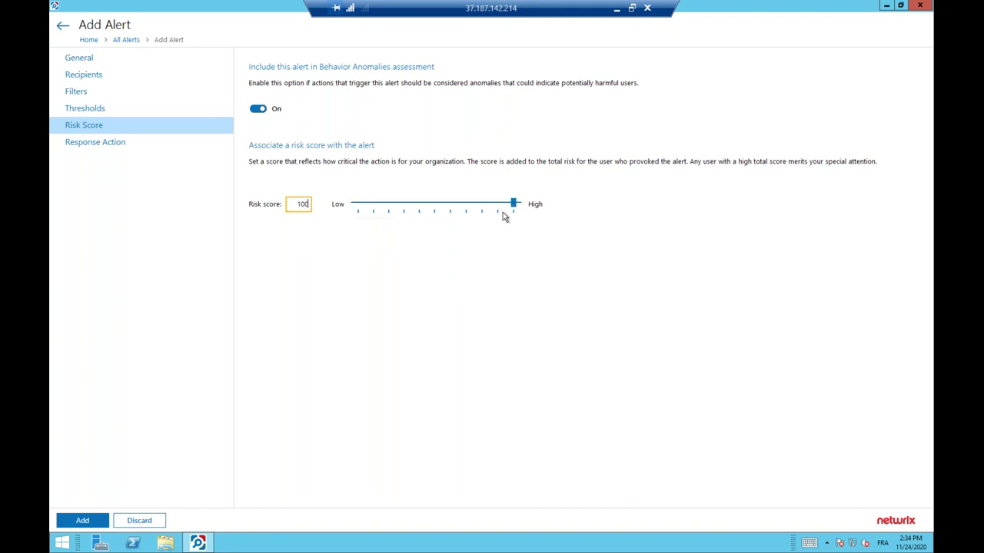
{"action": "left_click_drag", "start_coordinate": [515, 209], "coordinate": [434, 209]}
{"action": "left_click", "coordinate": [158, 522]}
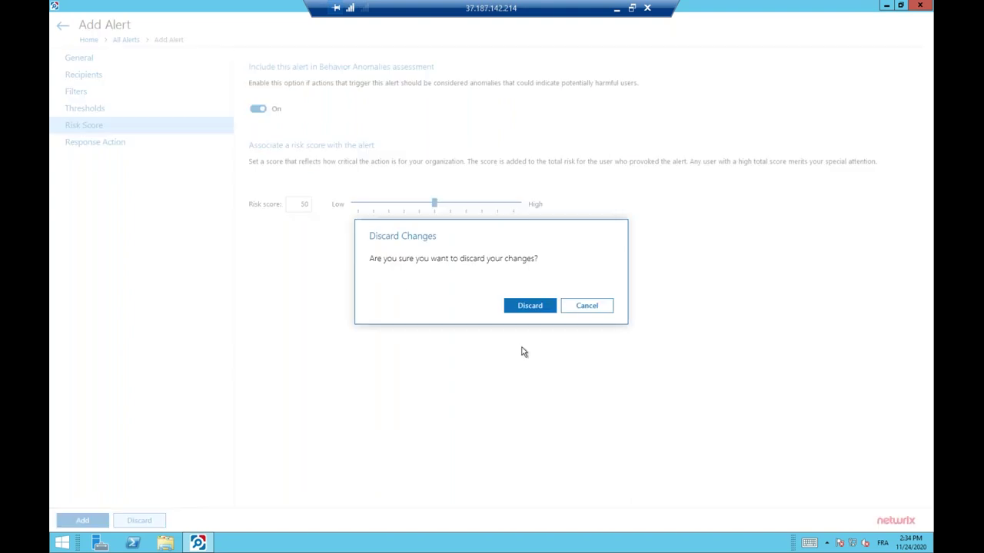
Discard the unsaved alert and open the behavior anomaly profile of the top user, risk 1065.
{"action": "left_click", "coordinate": [519, 307]}
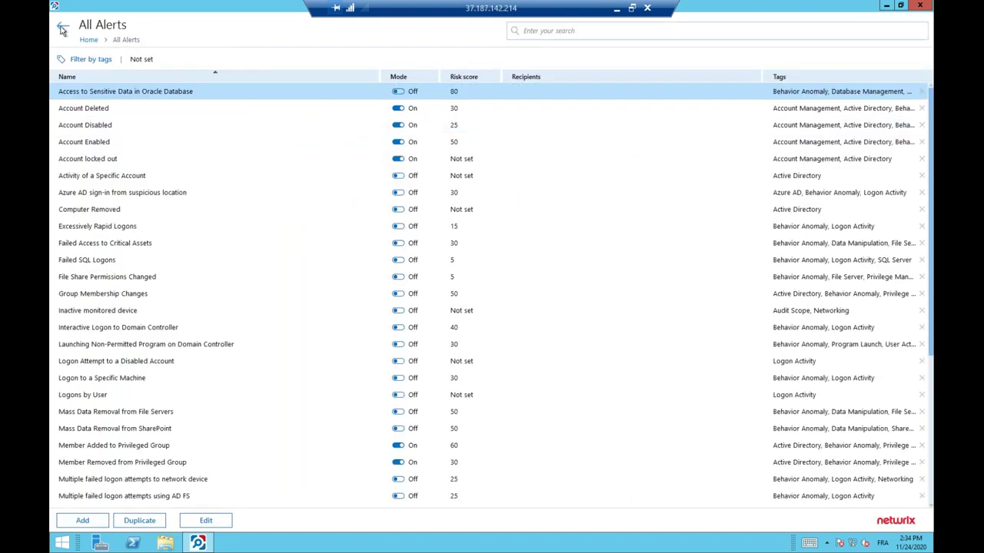
{"action": "left_click", "coordinate": [62, 28]}
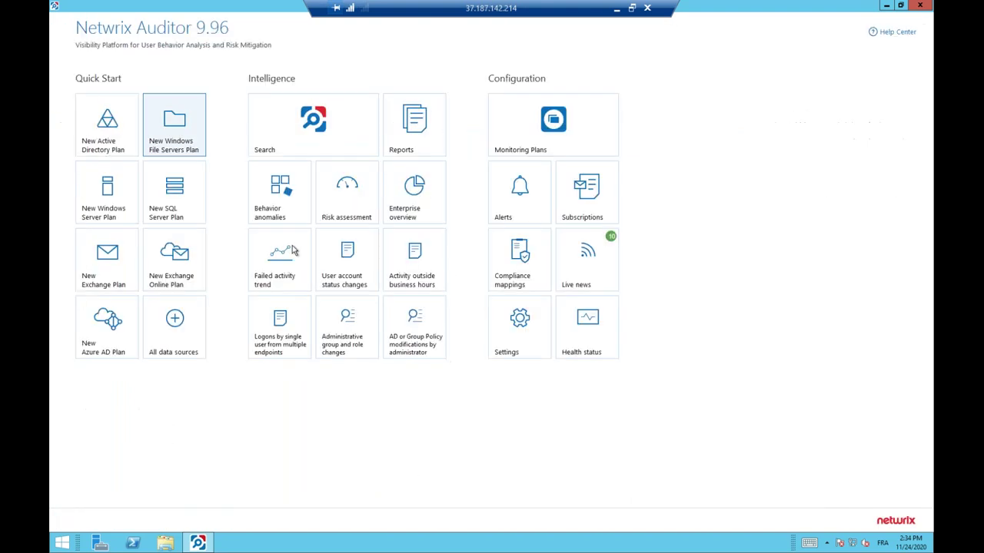
{"action": "left_click", "coordinate": [279, 202]}
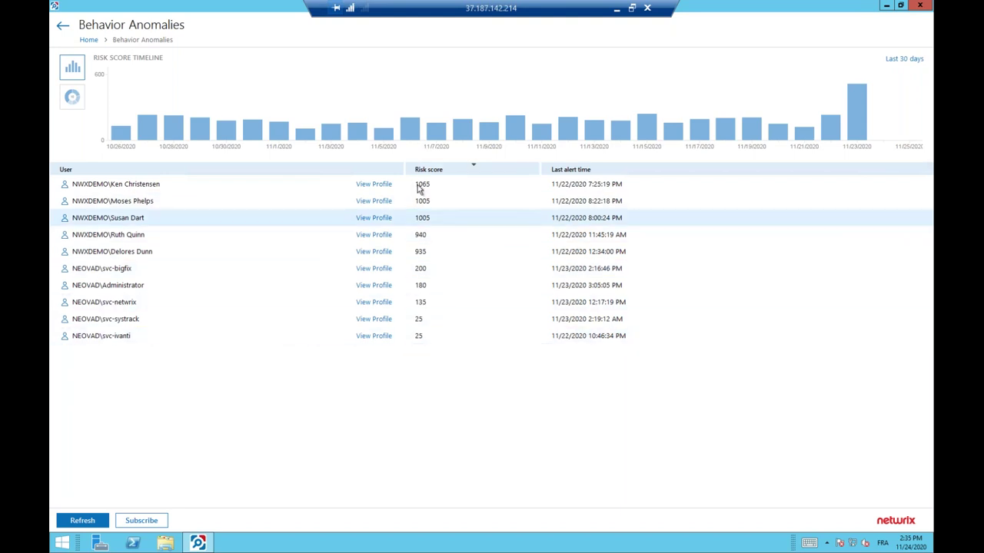
{"action": "left_click", "coordinate": [373, 186]}
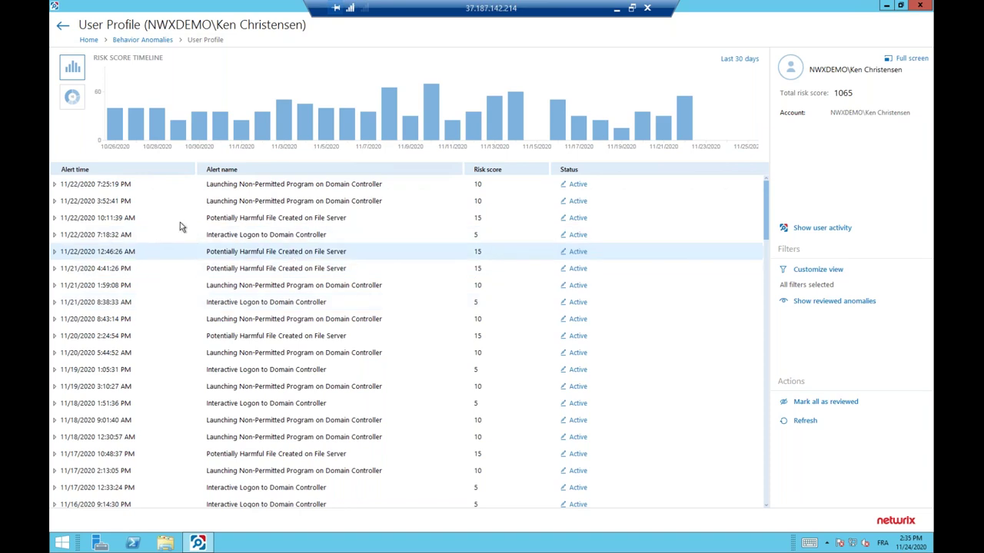
{"action": "left_click", "coordinate": [805, 269]}
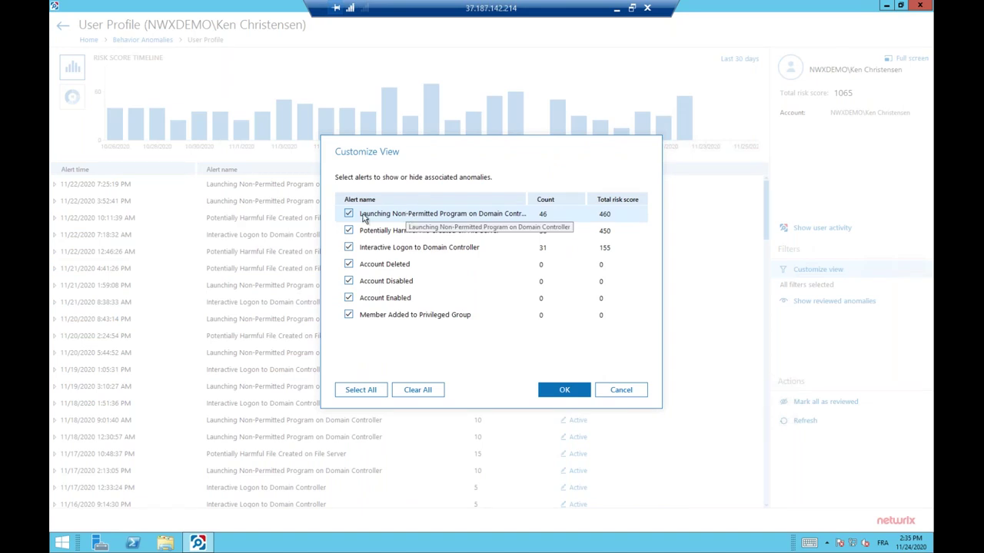
Filter the profile to show only Potentially Harmful File alerts.
{"action": "left_click", "coordinate": [349, 248]}
{"action": "left_click", "coordinate": [349, 215]}
{"action": "left_click", "coordinate": [349, 265]}
{"action": "left_click", "coordinate": [349, 281]}
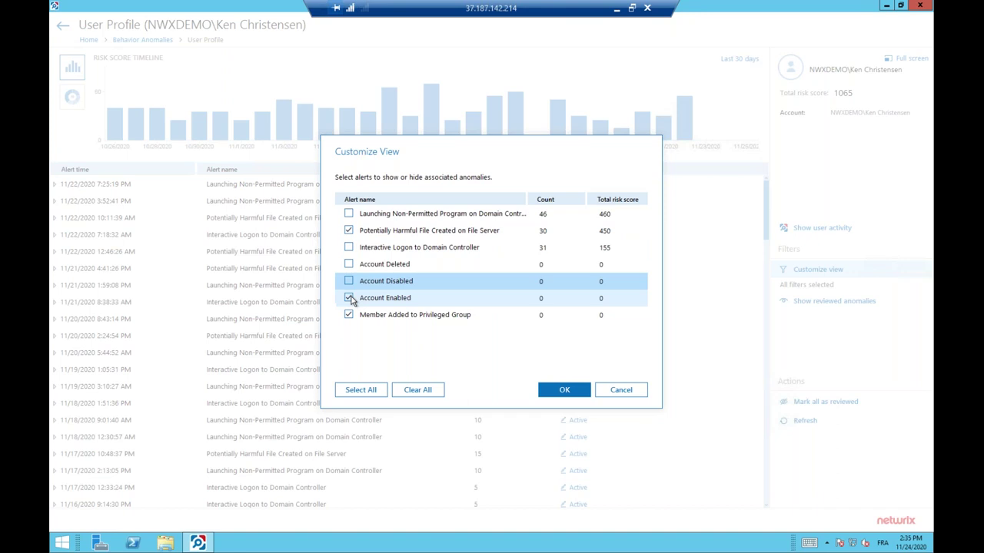
{"action": "left_click", "coordinate": [349, 298]}
{"action": "left_click", "coordinate": [351, 314]}
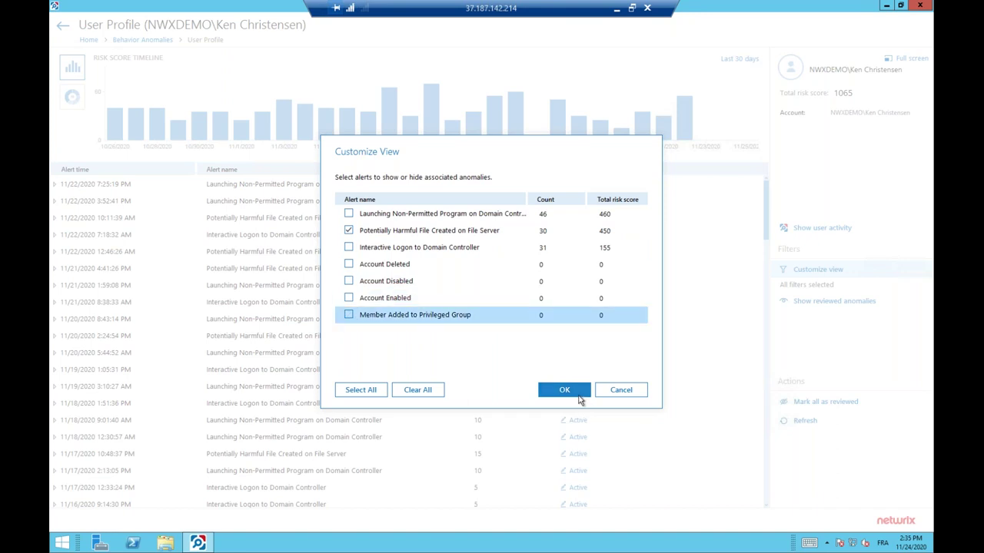
{"action": "left_click", "coordinate": [579, 399]}
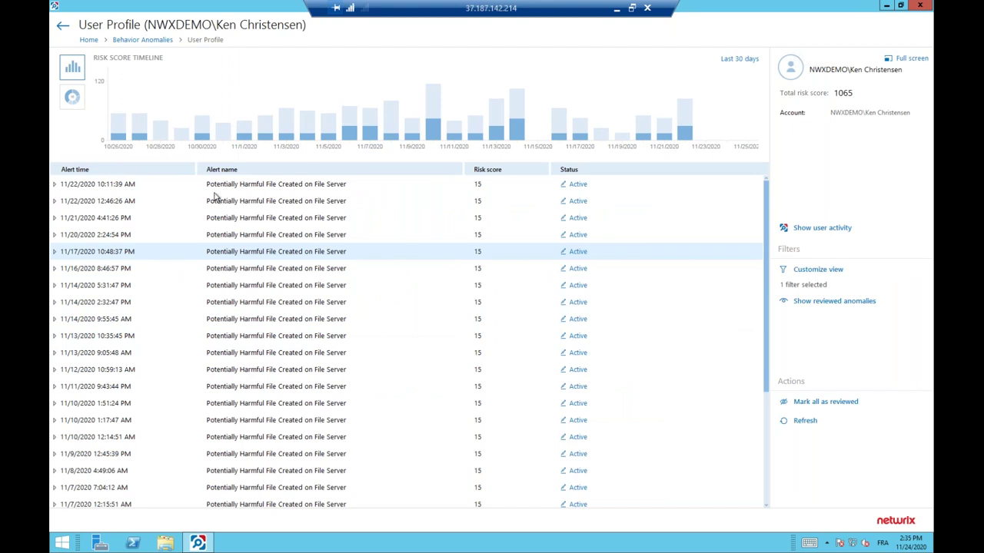
Inspect the newest alert's details (strange.exe) and switch the chart to the top-five alerts breakdown.
{"action": "left_click", "coordinate": [54, 184]}
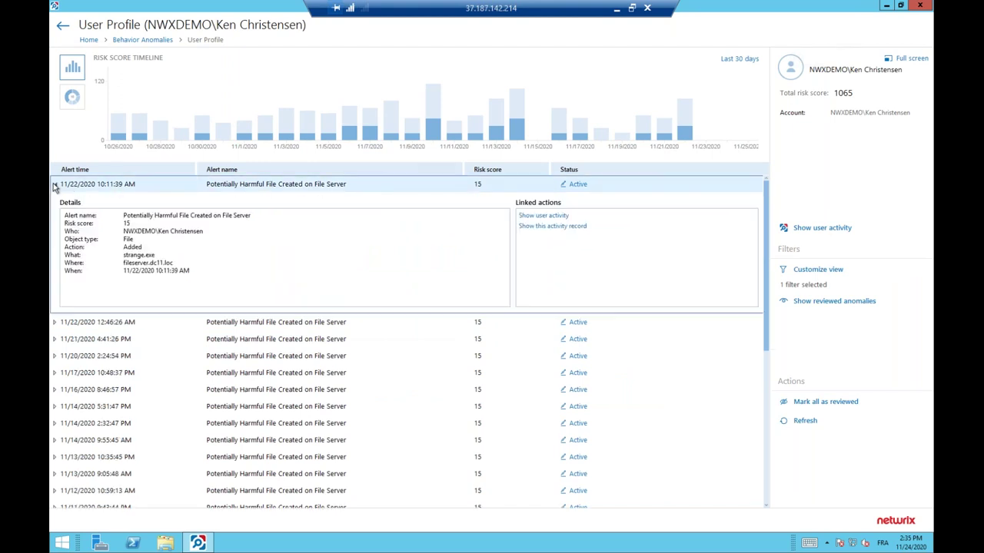
{"action": "double_click", "coordinate": [158, 257]}
{"action": "left_click", "coordinate": [158, 257]}
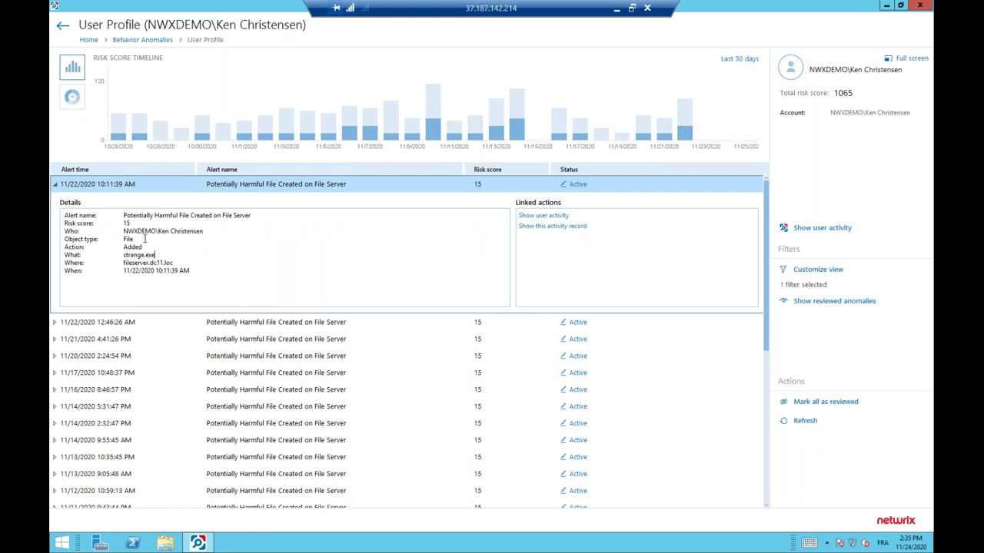
{"action": "left_click", "coordinate": [56, 185]}
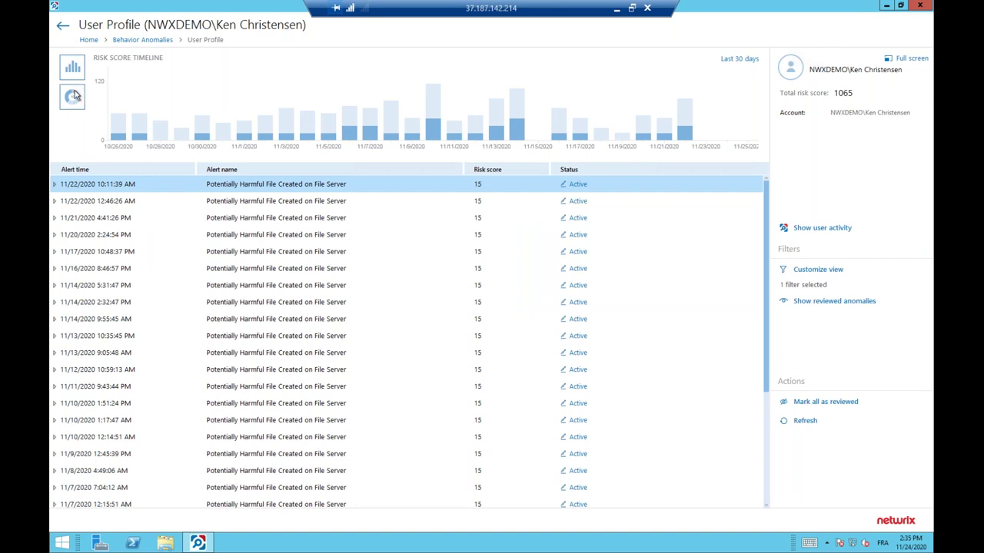
{"action": "left_click", "coordinate": [73, 96]}
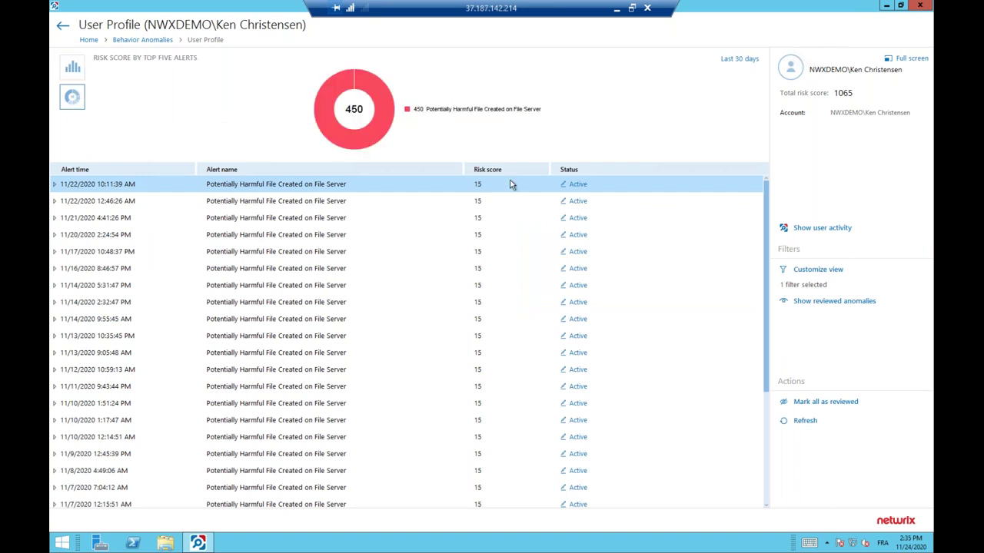
Show all alert types again and return to the Behavior Anomalies list.
{"action": "left_click", "coordinate": [816, 270]}
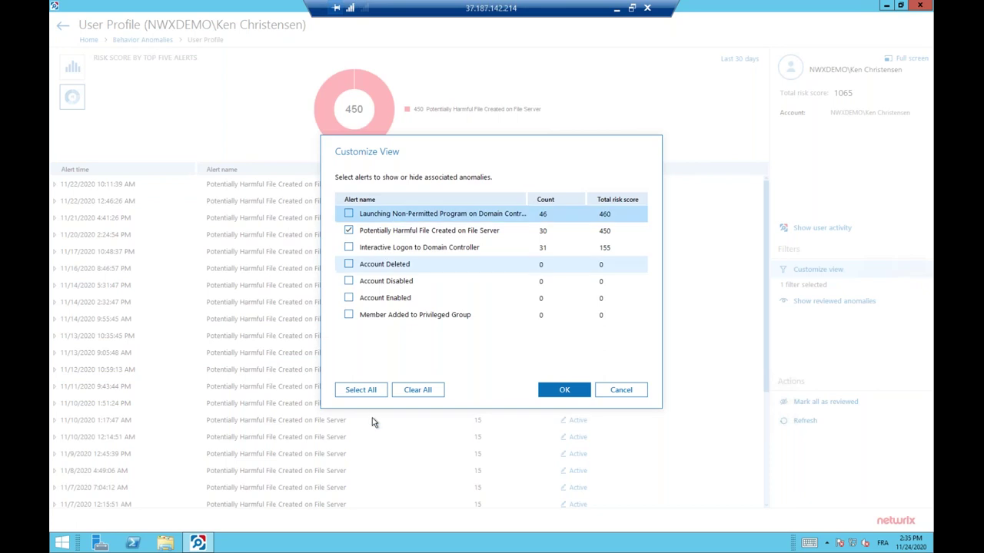
{"action": "left_click", "coordinate": [369, 392]}
{"action": "left_click", "coordinate": [561, 392]}
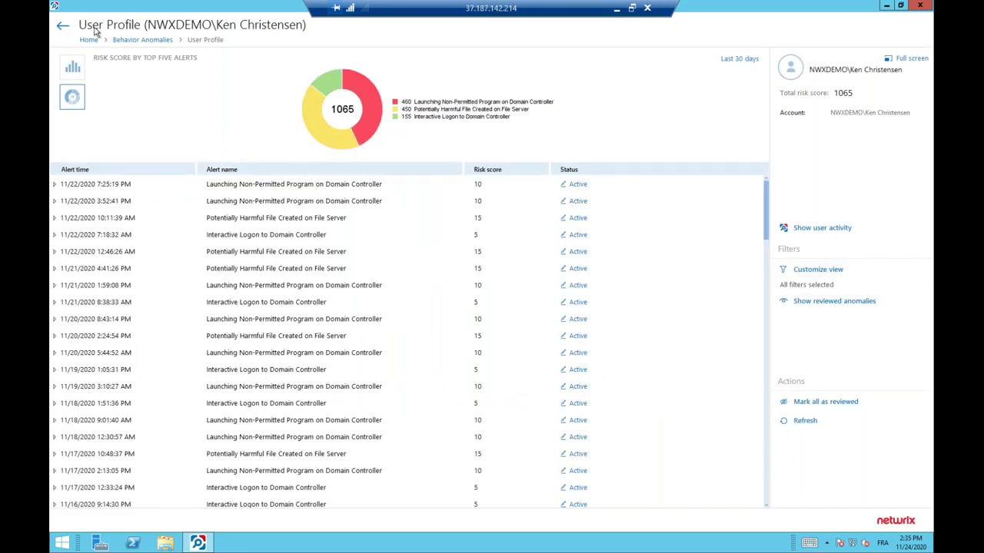
{"action": "left_click", "coordinate": [63, 27]}
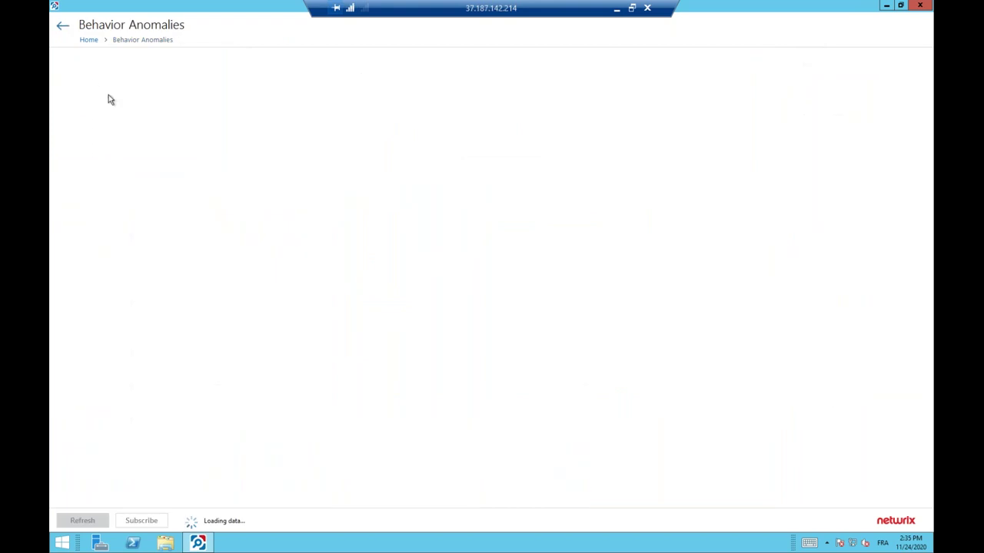
Open the Risk Assessment Overview and view details for 'Password never expires' (9 accounts, High).
{"action": "left_click", "coordinate": [63, 27]}
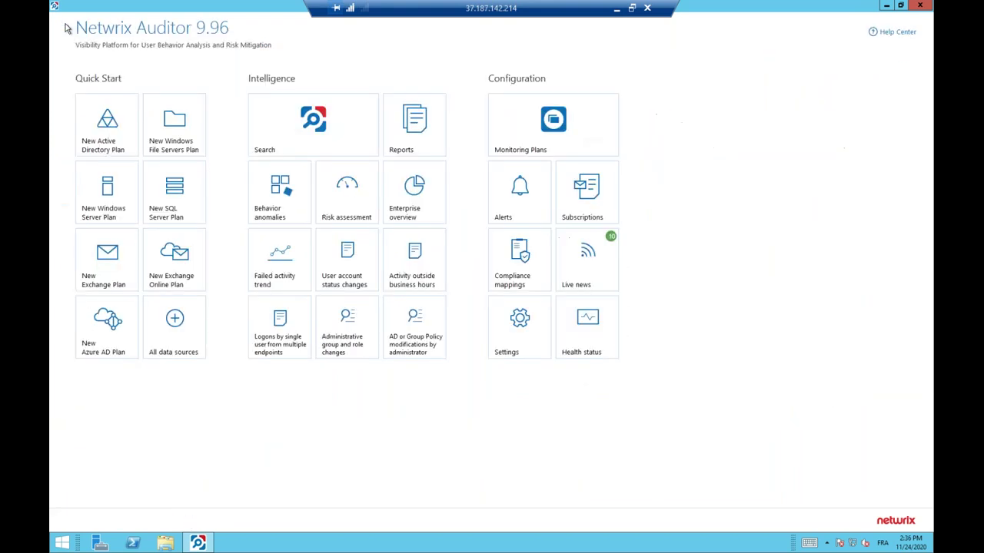
{"action": "left_click", "coordinate": [371, 200]}
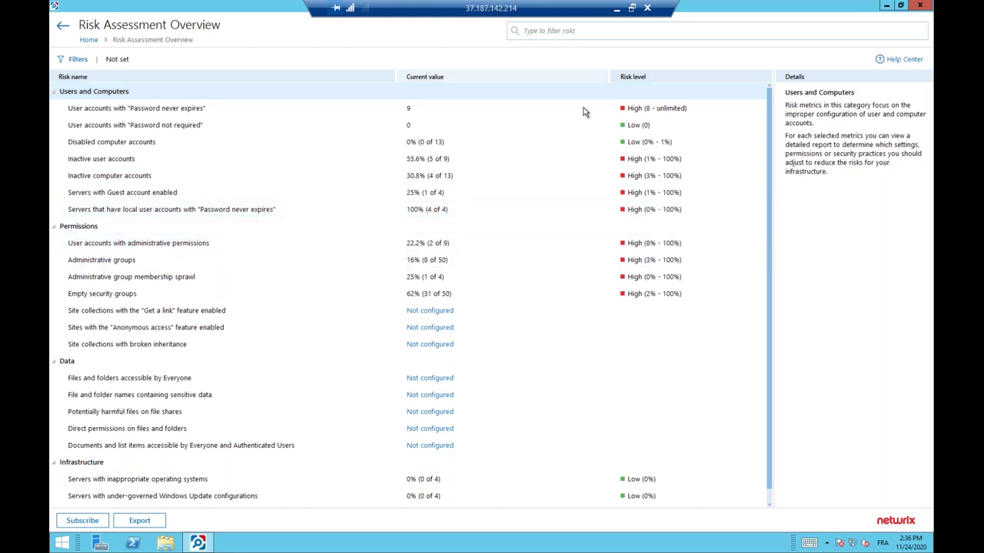
{"action": "left_click", "coordinate": [648, 124]}
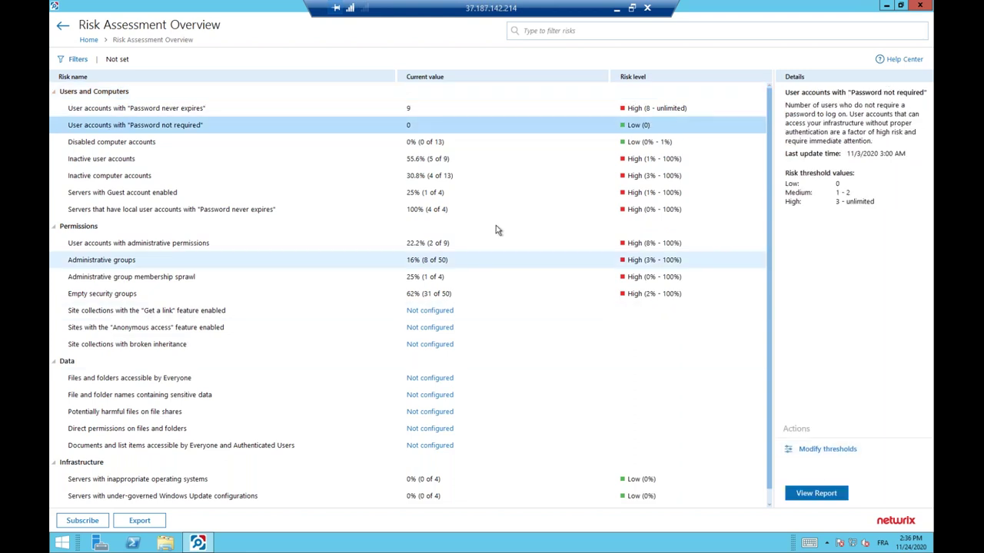
{"action": "left_click", "coordinate": [258, 108]}
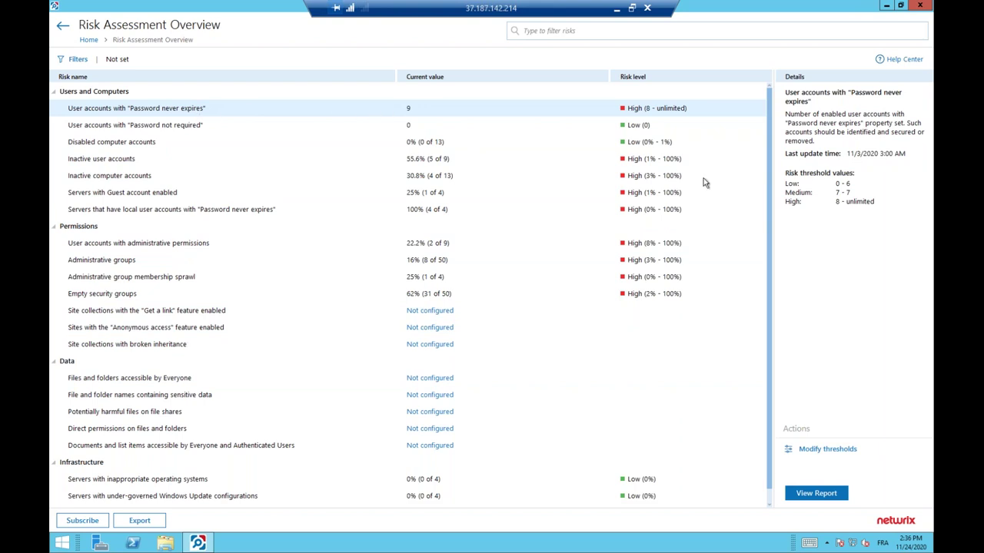
Set the Password never expires thresholds to Low 0–9 and High 10 and above.
{"action": "left_click", "coordinate": [844, 456]}
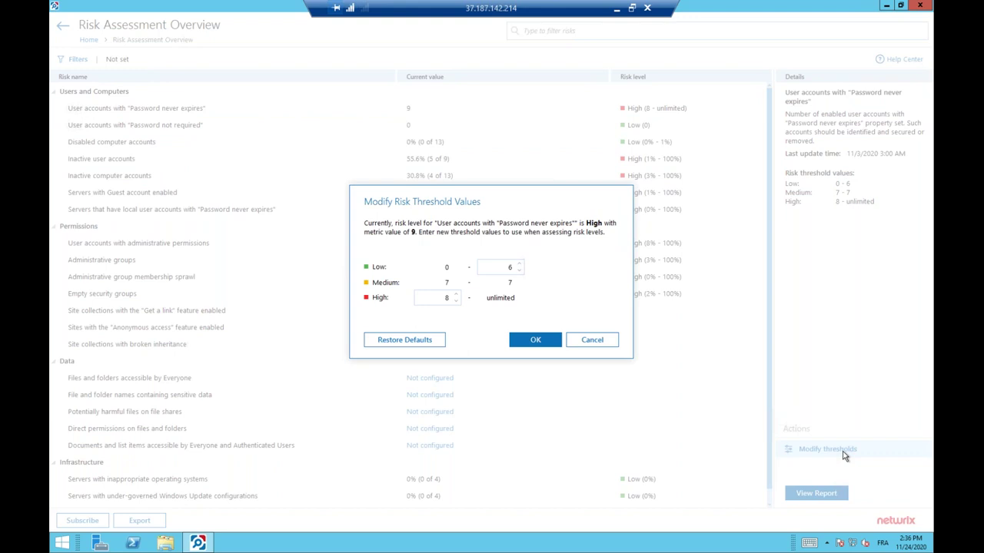
{"action": "left_click", "coordinate": [521, 264]}
{"action": "left_click", "coordinate": [521, 264]}
{"action": "left_click", "coordinate": [457, 296]}
{"action": "left_click", "coordinate": [457, 296]}
{"action": "left_click", "coordinate": [457, 302]}
{"action": "left_click", "coordinate": [532, 341]}
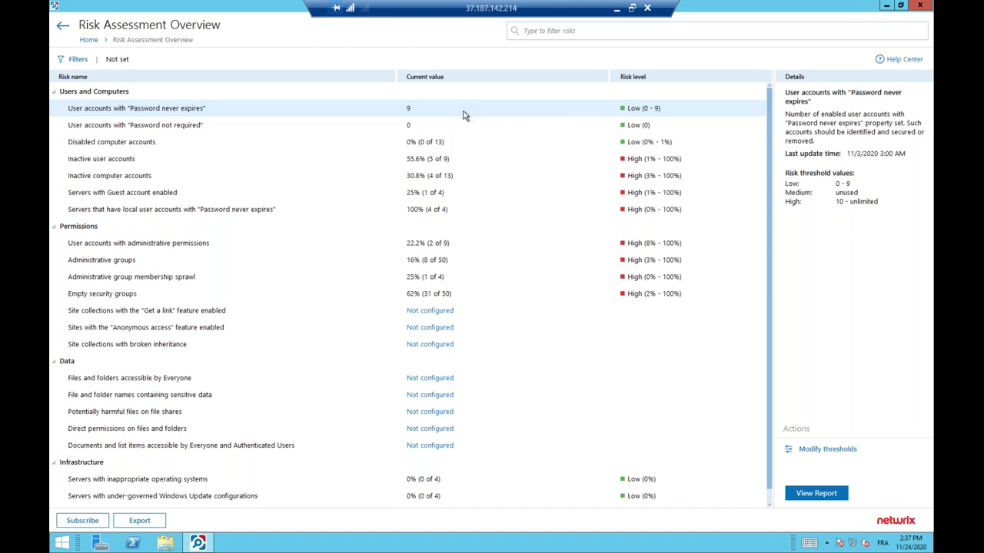
Preview the Inactive User Accounts report, then go back to the home screen.
{"action": "left_click", "coordinate": [465, 115]}
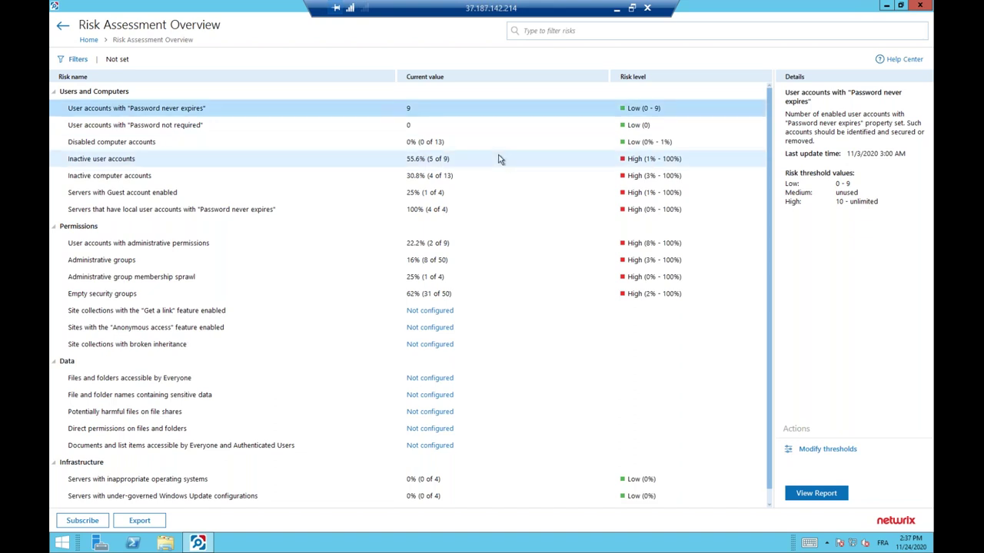
{"action": "double_click", "coordinate": [498, 158]}
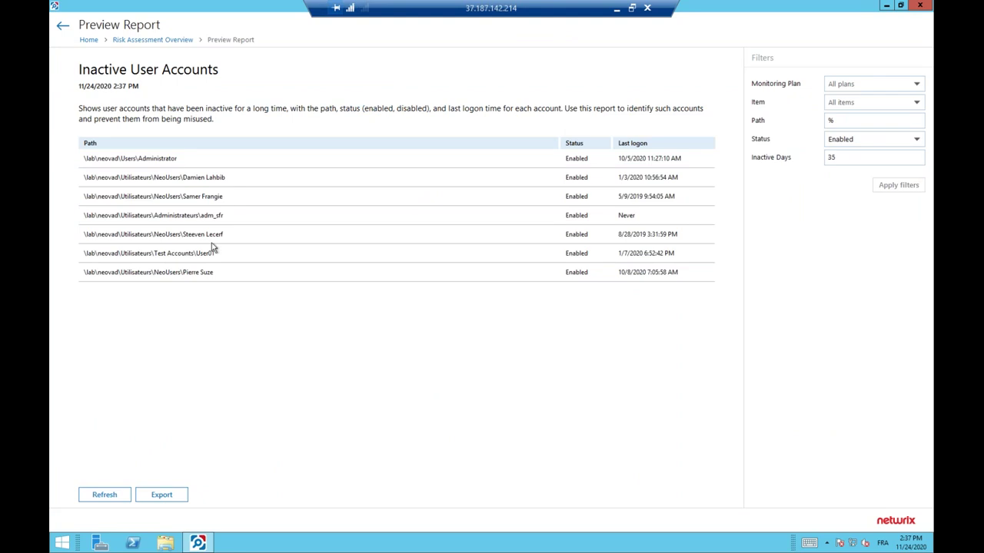
{"action": "left_click", "coordinate": [59, 29]}
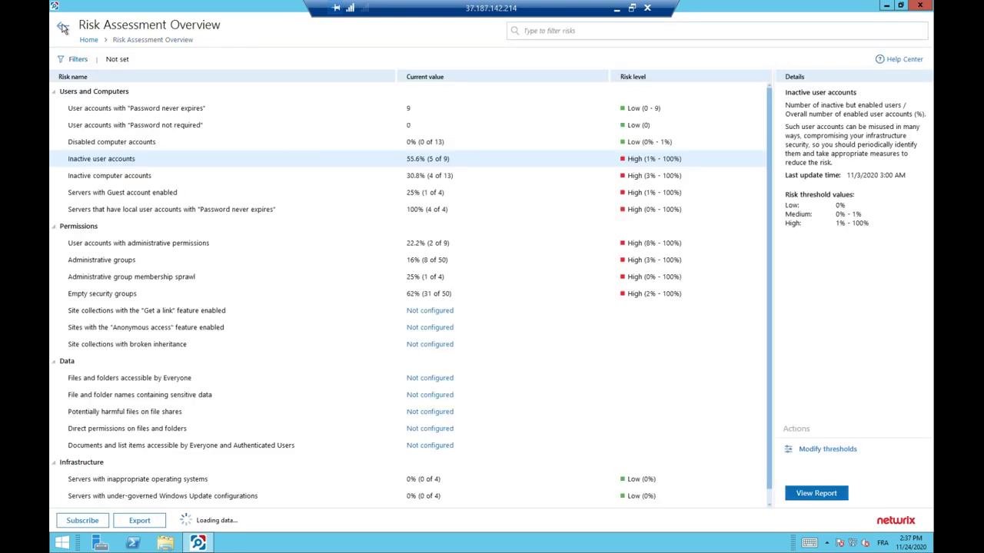
{"action": "left_click", "coordinate": [59, 29]}
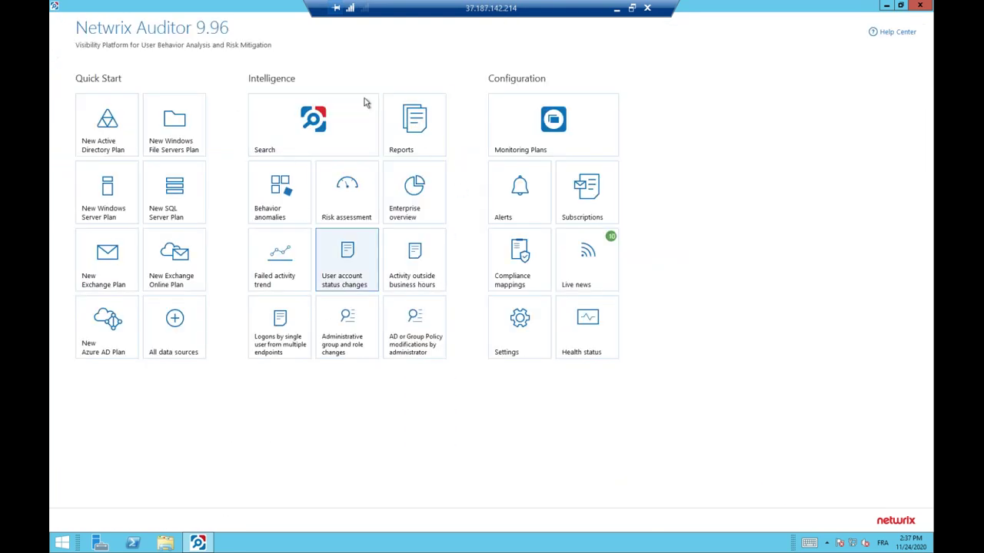
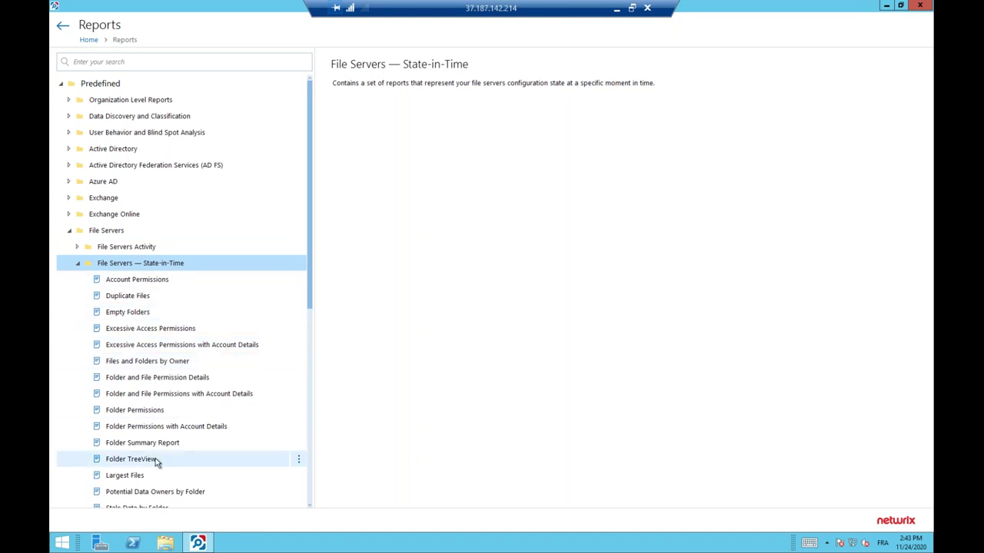
Generate the Excessive Access Permissions report preview for \\NTDR\data_share.
{"action": "left_click", "coordinate": [127, 329]}
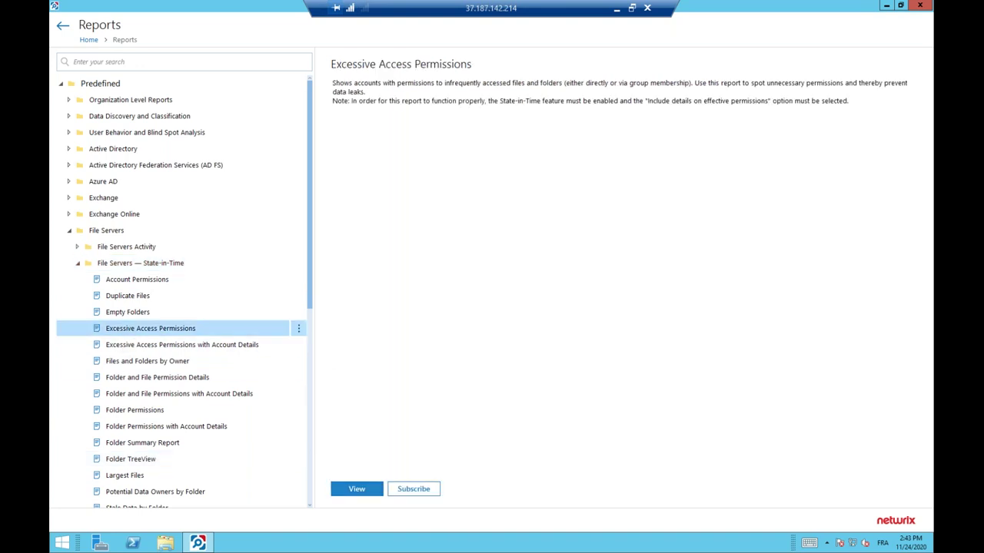
{"action": "key", "text": "Return"}
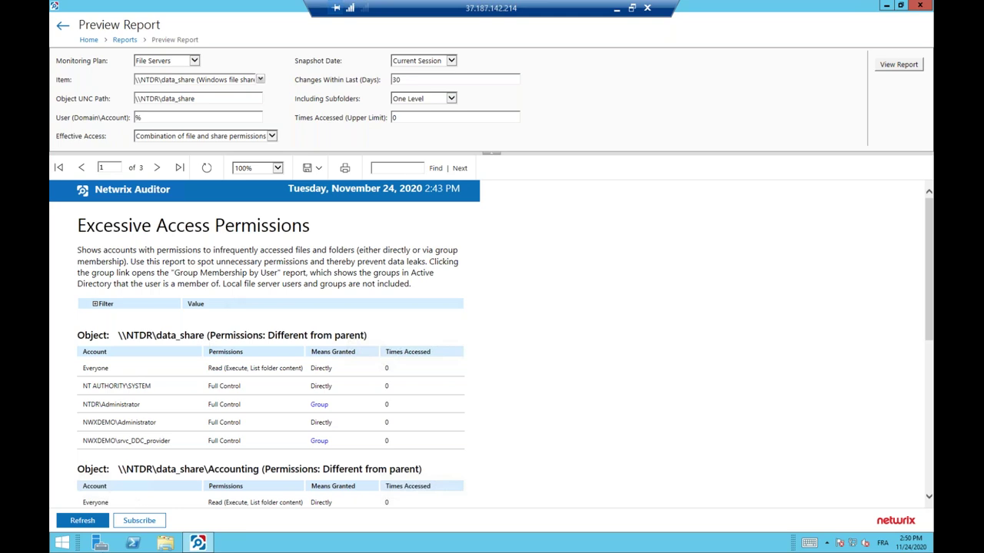
{"action": "left_click", "coordinate": [55, 548]}
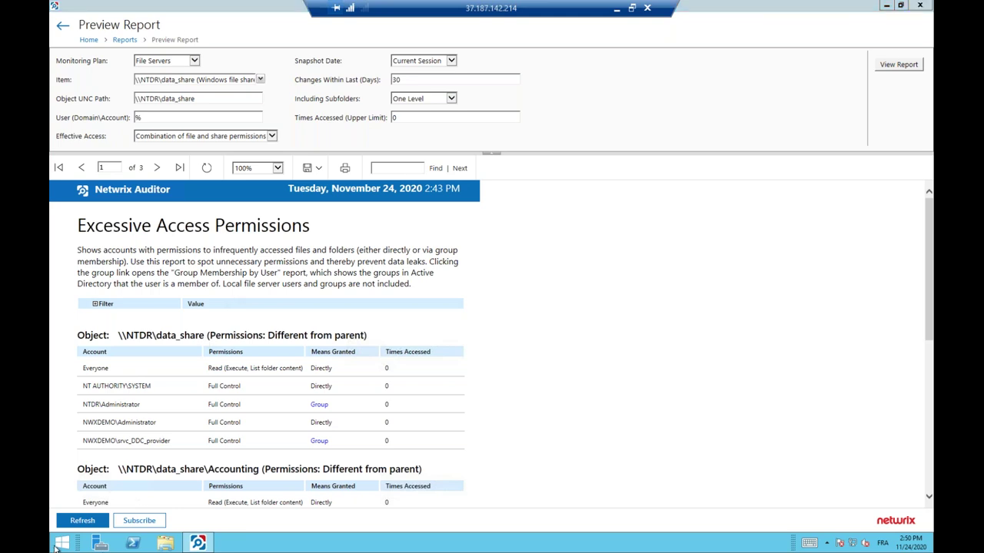
Search the Start screen for 'IE' and launch Internet Explorer.
{"action": "left_click", "coordinate": [62, 546]}
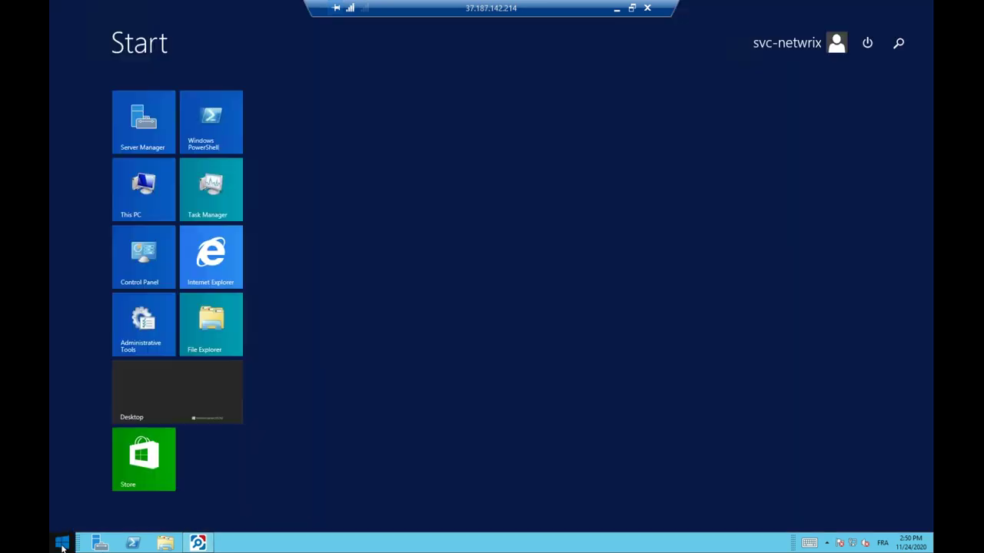
{"action": "left_click", "coordinate": [903, 45]}
{"action": "type", "text": "IEnternet Explorer"}
{"action": "key", "text": "Return"}
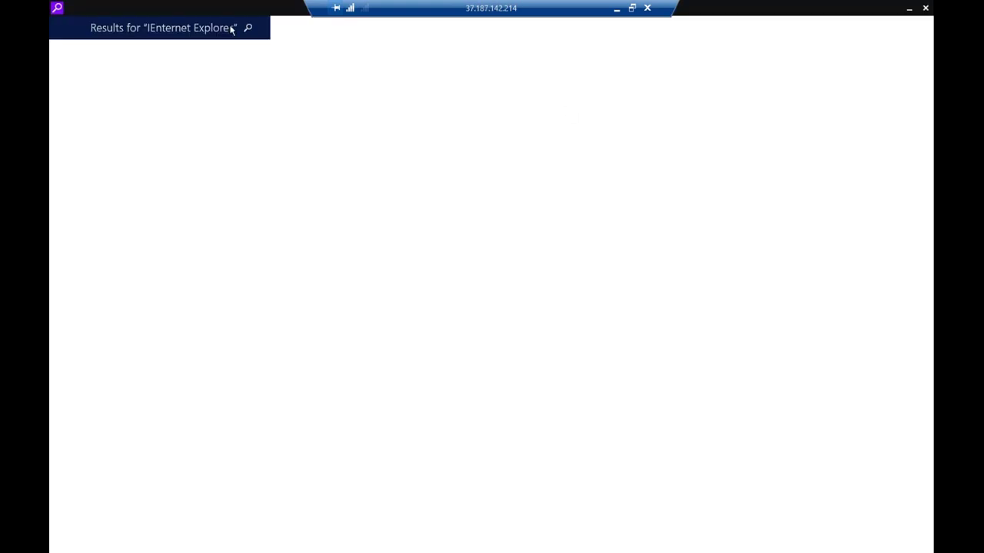
{"action": "left_click", "coordinate": [231, 28]}
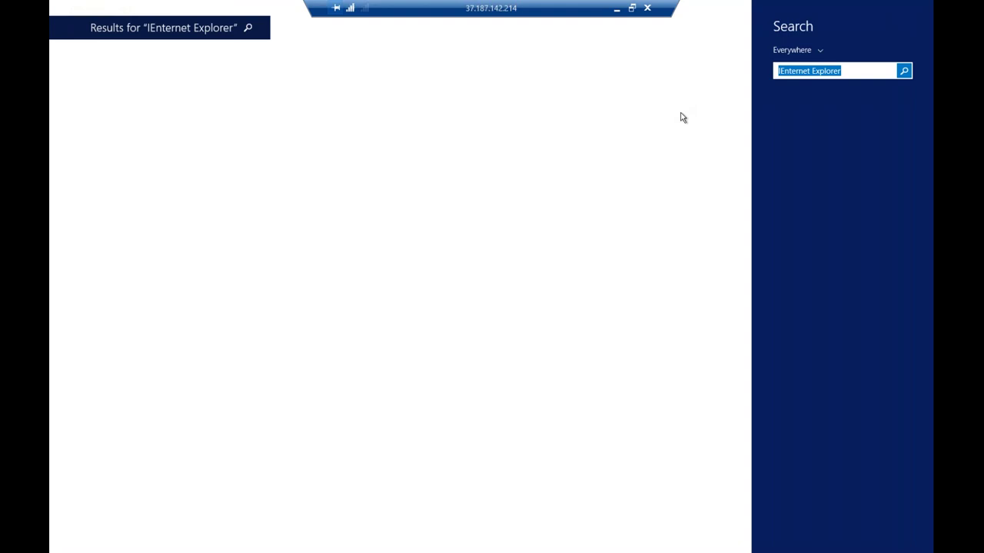
{"action": "type", "text": "IE"}
{"action": "left_click", "coordinate": [803, 116]}
{"action": "left_click", "coordinate": [258, 21]}
Load netwrix.com in Internet Explorer, then close the browser to return to Netwrix Auditor.
{"action": "type", "text": "netwrix.com/"}
{"action": "key", "text": "Return"}
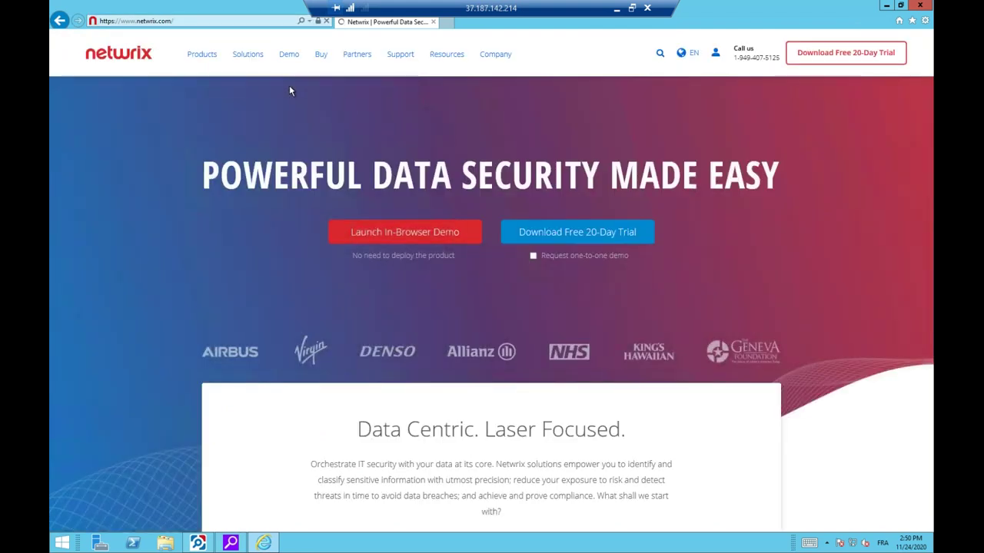
{"action": "mouse_move", "coordinate": [432, 57]}
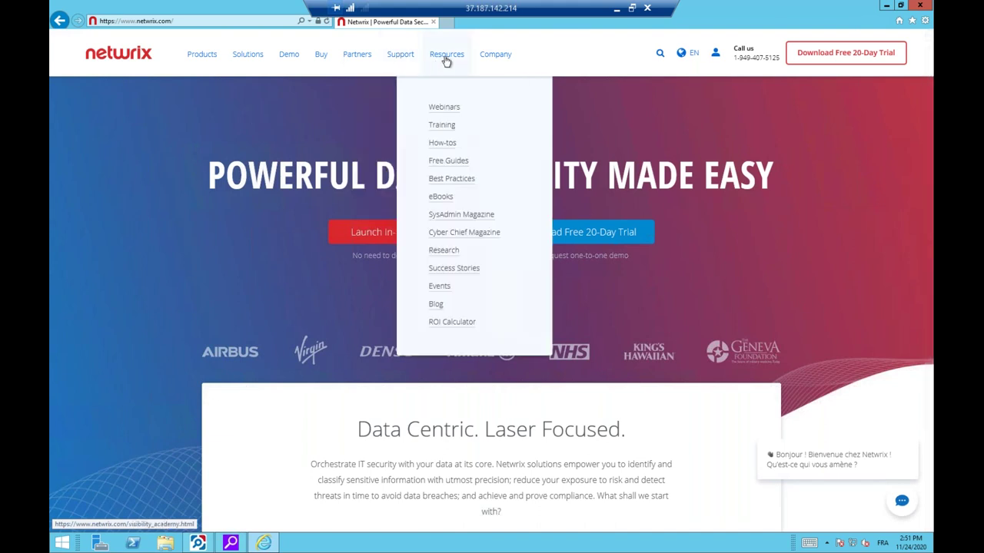
{"action": "mouse_move", "coordinate": [480, 62]}
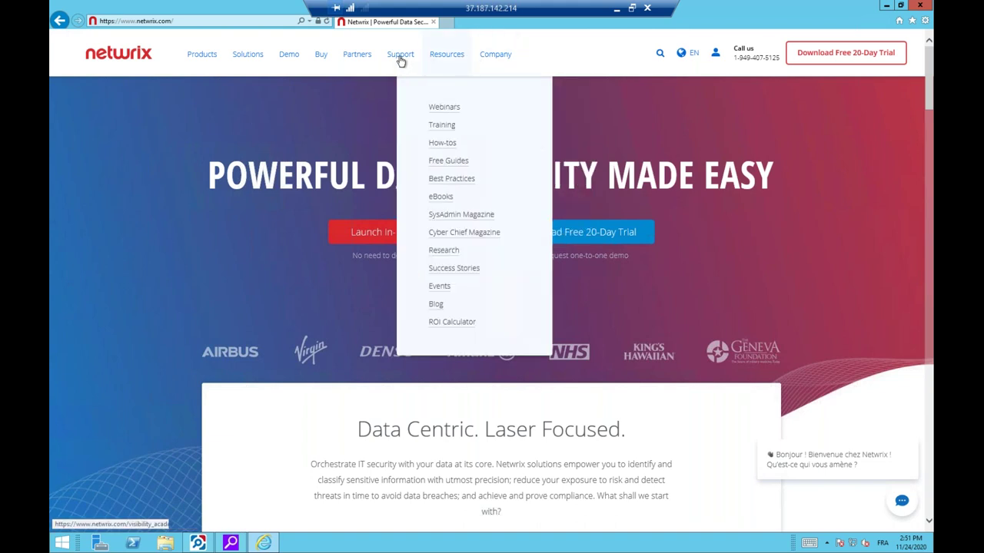
{"action": "mouse_move", "coordinate": [401, 62]}
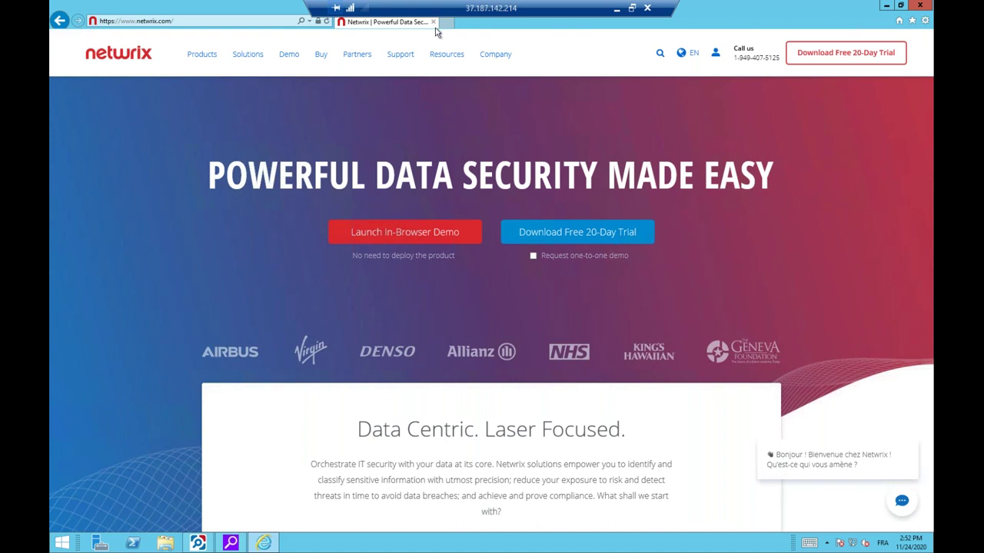
{"action": "left_click", "coordinate": [920, 7]}
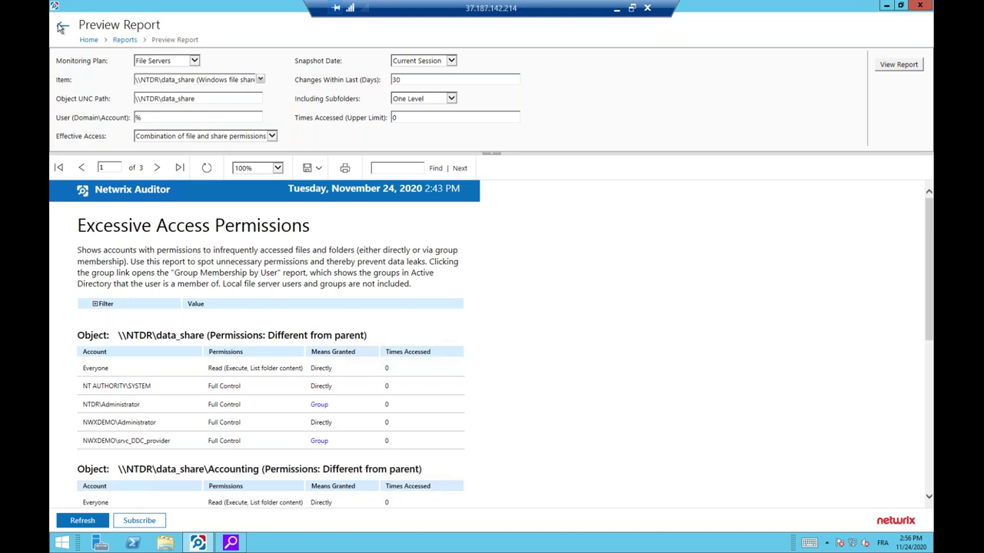
Go back from the report preview to the Reports page with Alt+Left.
{"action": "key", "text": "alt+Left"}
Collapse File Servers, expand Windows Server > Windows Server Changes, and pick Printer Changes.
{"action": "left_click", "coordinate": [68, 230]}
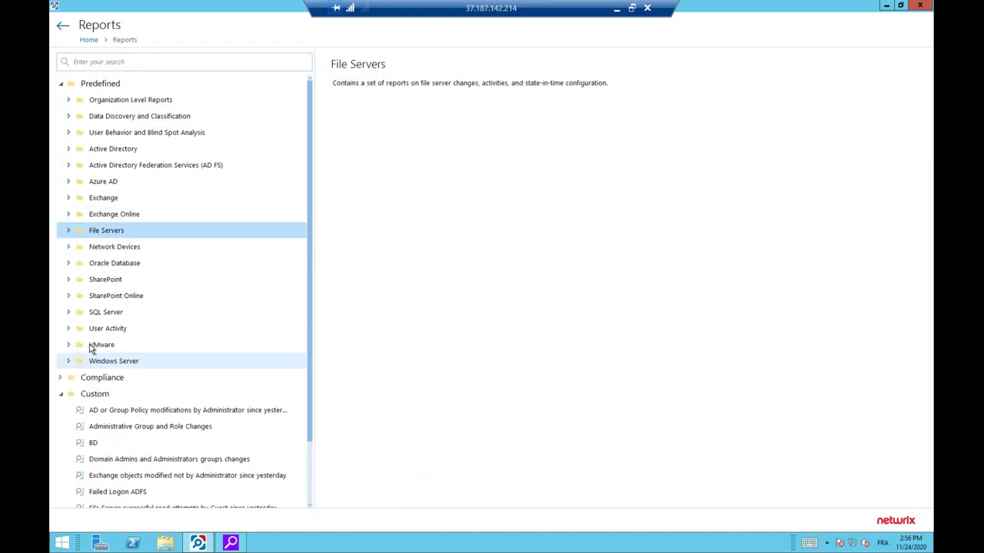
{"action": "left_click", "coordinate": [68, 361]}
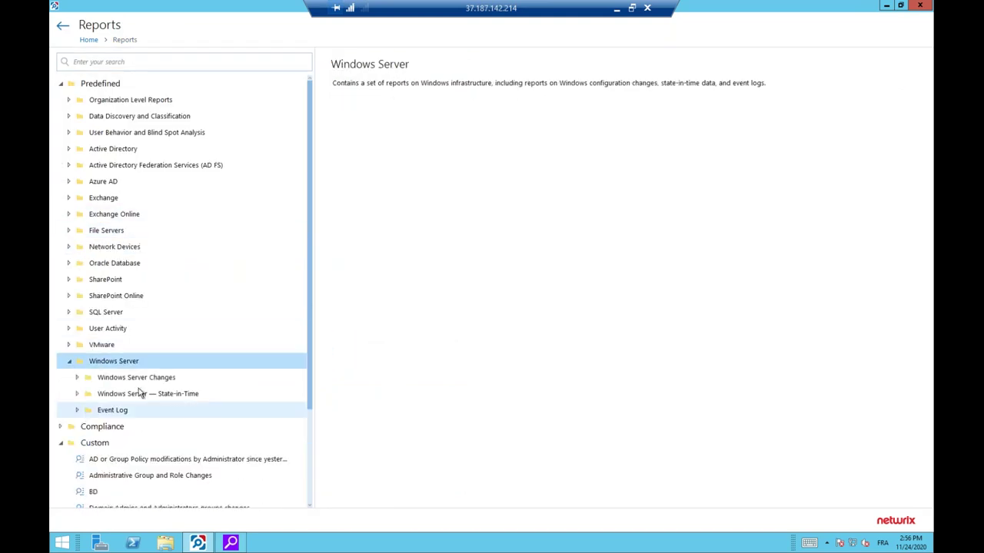
{"action": "left_click", "coordinate": [80, 379]}
{"action": "scroll", "coordinate": [81, 381], "scroll_direction": "down", "scroll_amount": 1}
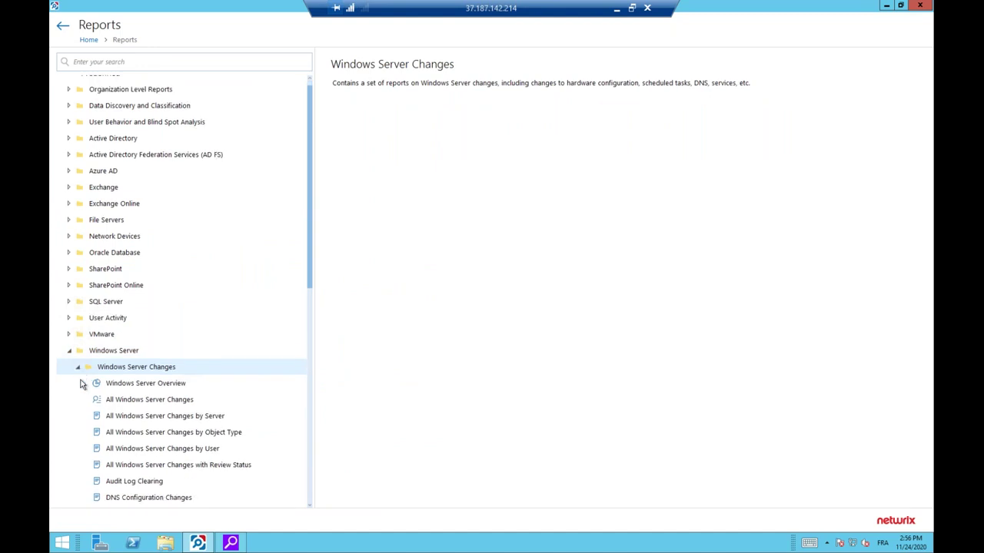
{"action": "scroll", "coordinate": [82, 385], "scroll_direction": "down", "scroll_amount": 1}
{"action": "scroll", "coordinate": [82, 384], "scroll_direction": "down", "scroll_amount": 1}
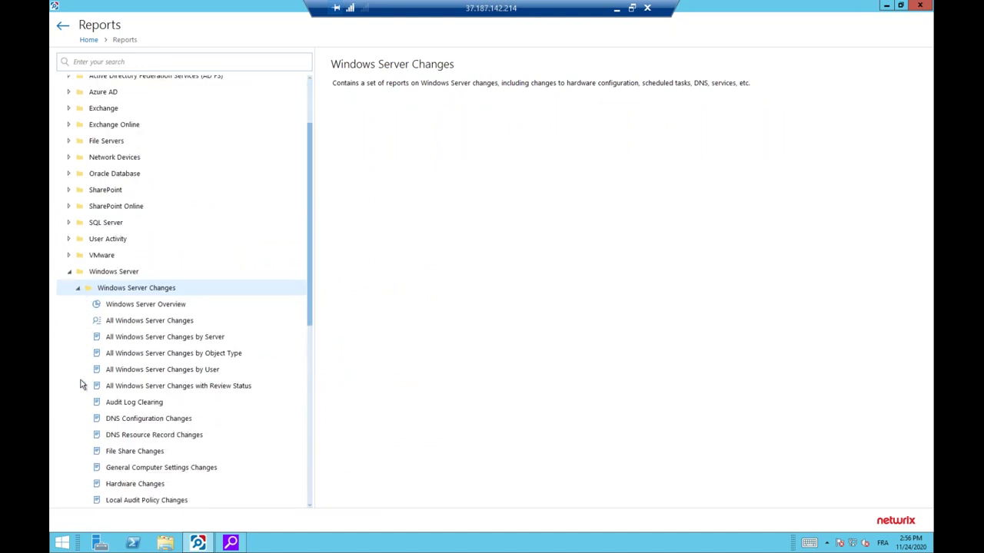
{"action": "scroll", "coordinate": [83, 384], "scroll_direction": "down", "scroll_amount": 1}
{"action": "scroll", "coordinate": [83, 384], "scroll_direction": "down", "scroll_amount": 1}
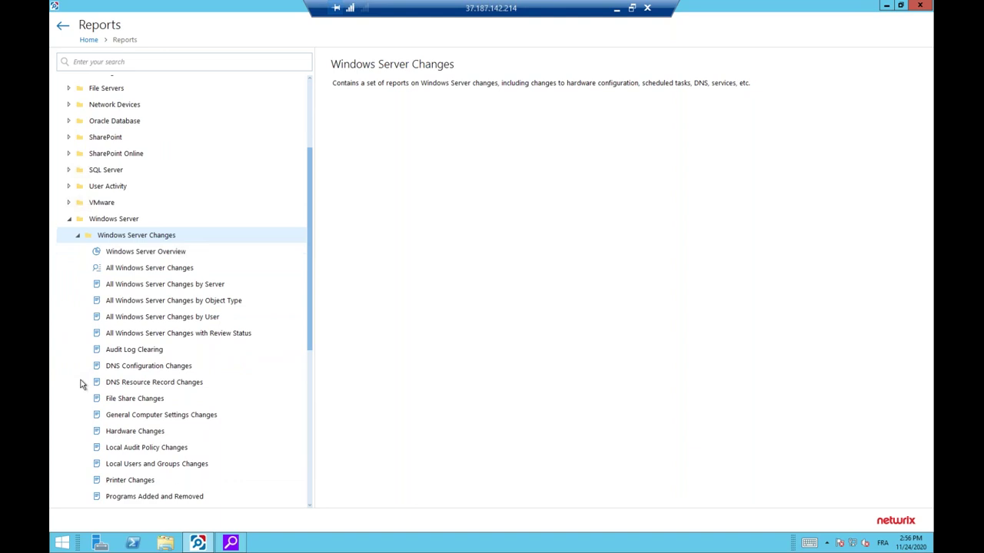
{"action": "scroll", "coordinate": [82, 384], "scroll_direction": "down", "scroll_amount": 1}
{"action": "left_click", "coordinate": [127, 454]}
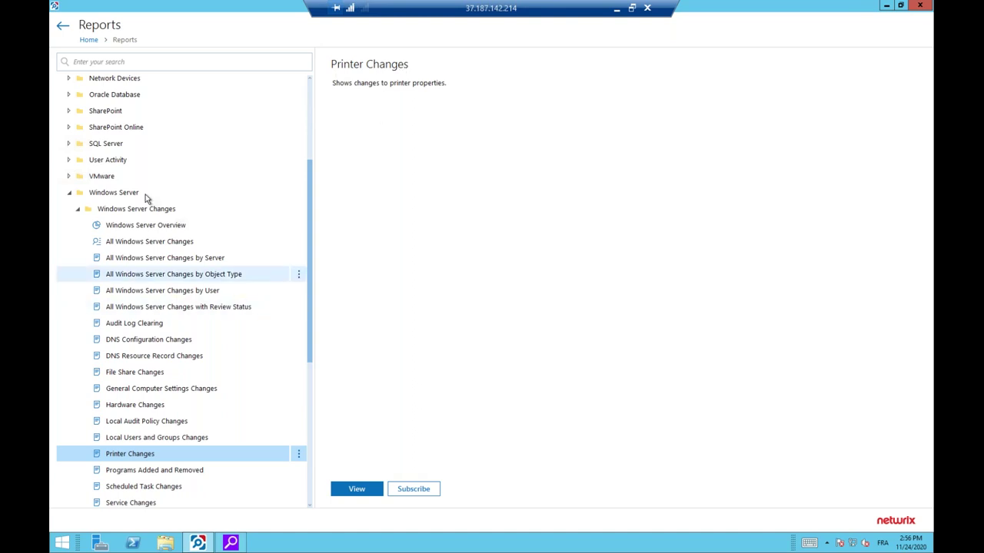
Expand Windows Server — State-in-Time and Windows Server Changes, then show Printer Changes details.
{"action": "left_click", "coordinate": [78, 211]}
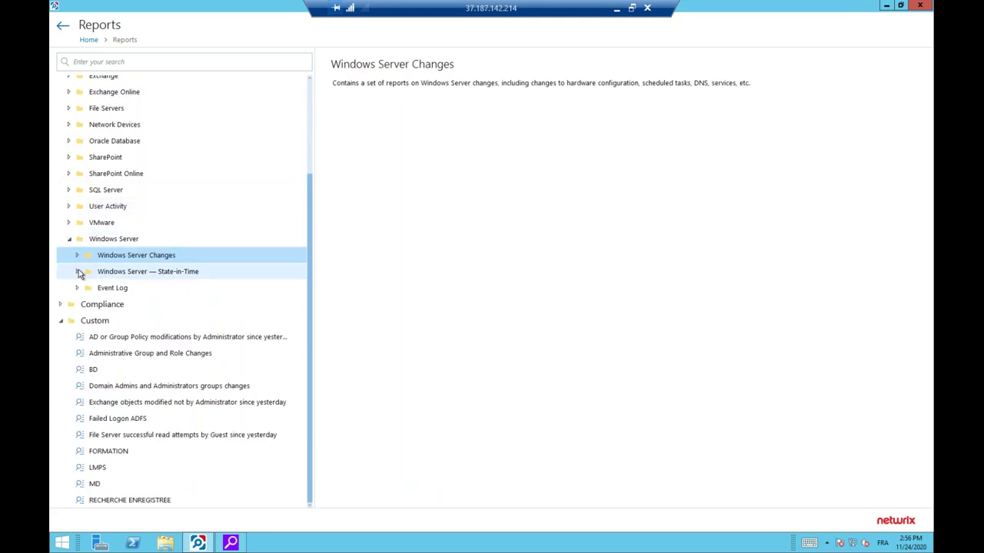
{"action": "left_click", "coordinate": [78, 271]}
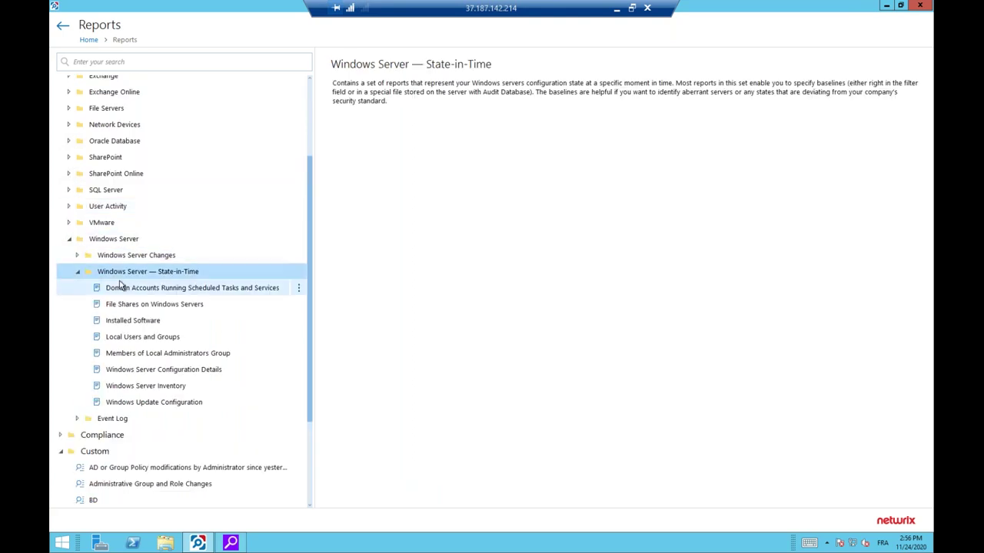
{"action": "left_click", "coordinate": [77, 256]}
{"action": "left_click_drag", "start_coordinate": [312, 274], "coordinate": [311, 315]}
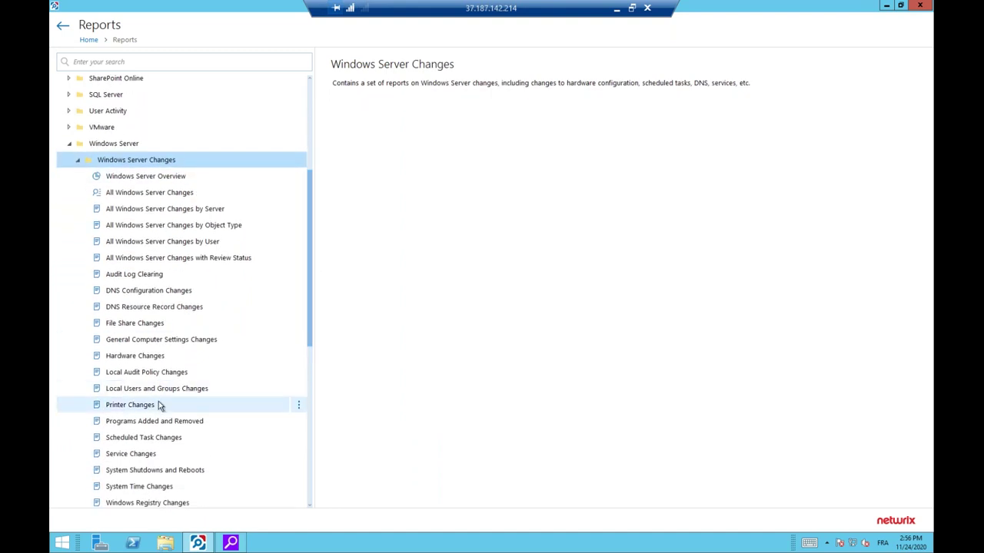
{"action": "left_click", "coordinate": [158, 402]}
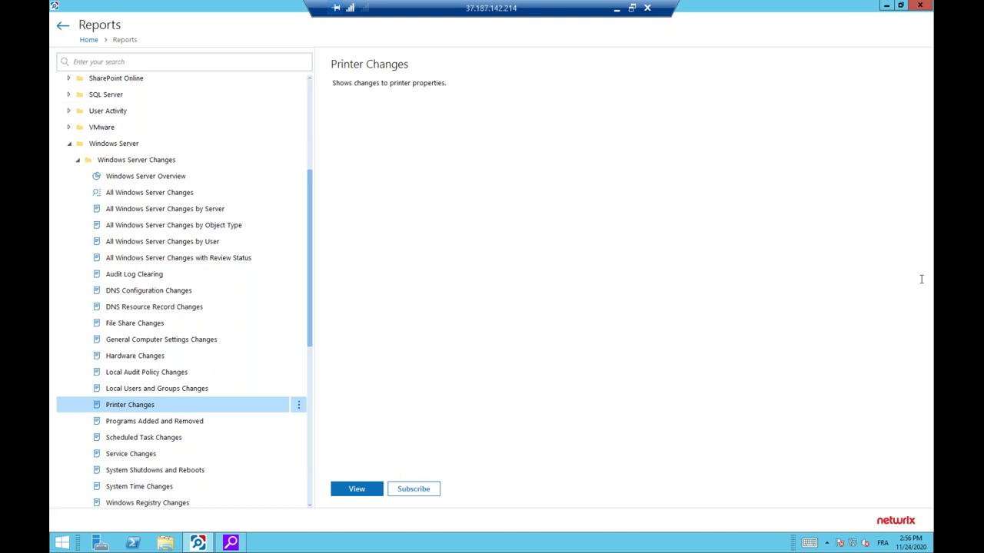
{"action": "scroll", "coordinate": [184, 292], "scroll_direction": "down", "scroll_amount": 1}
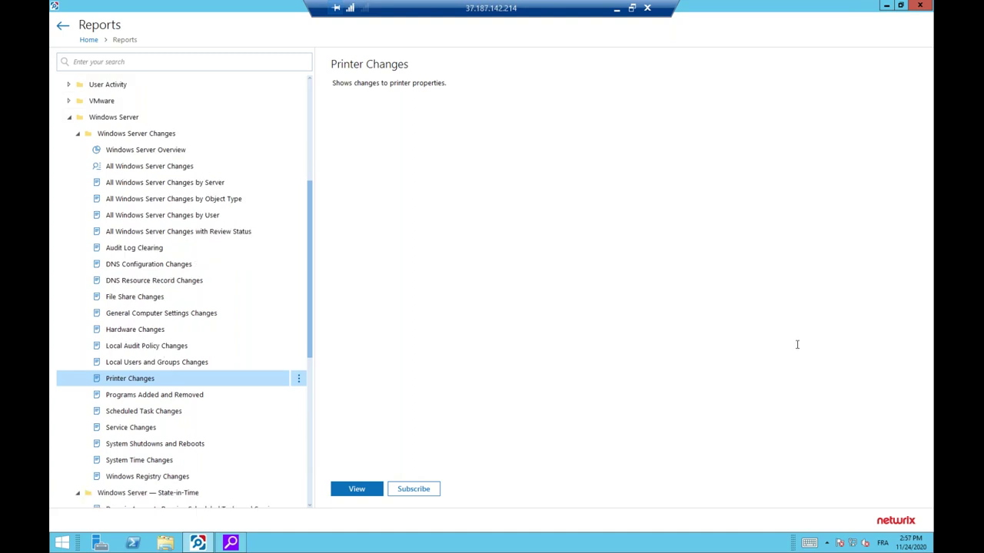
Open the Overexposed Files and Folders report from Data Discovery and Classification > File Servers.
{"action": "left_click", "coordinate": [68, 117]}
{"action": "scroll", "coordinate": [71, 123], "scroll_direction": "up", "scroll_amount": 2}
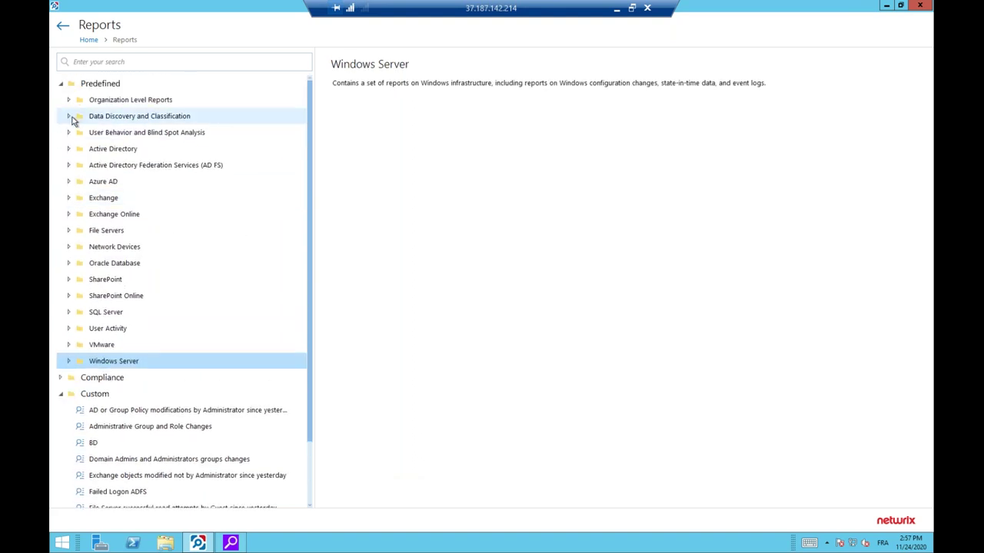
{"action": "left_click", "coordinate": [70, 118]}
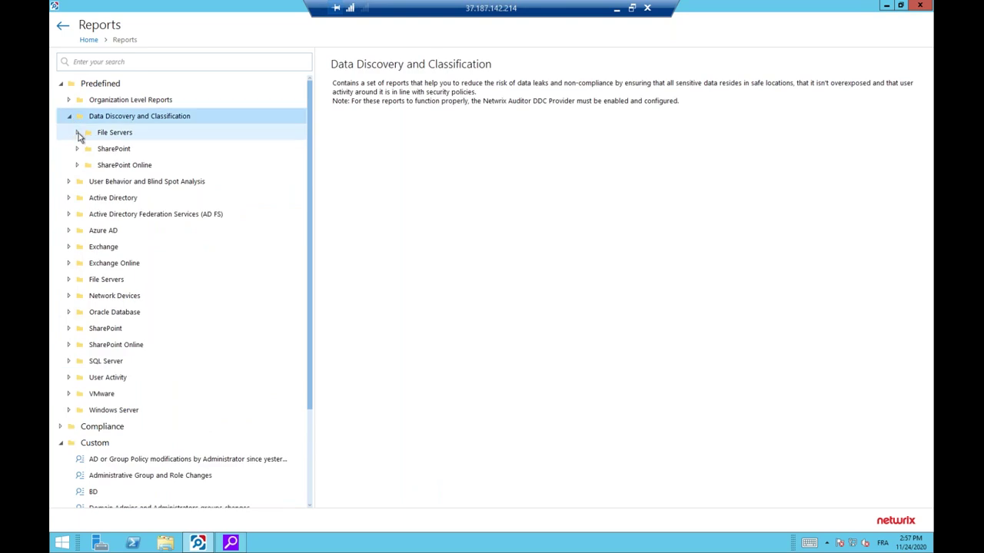
{"action": "left_click", "coordinate": [79, 133]}
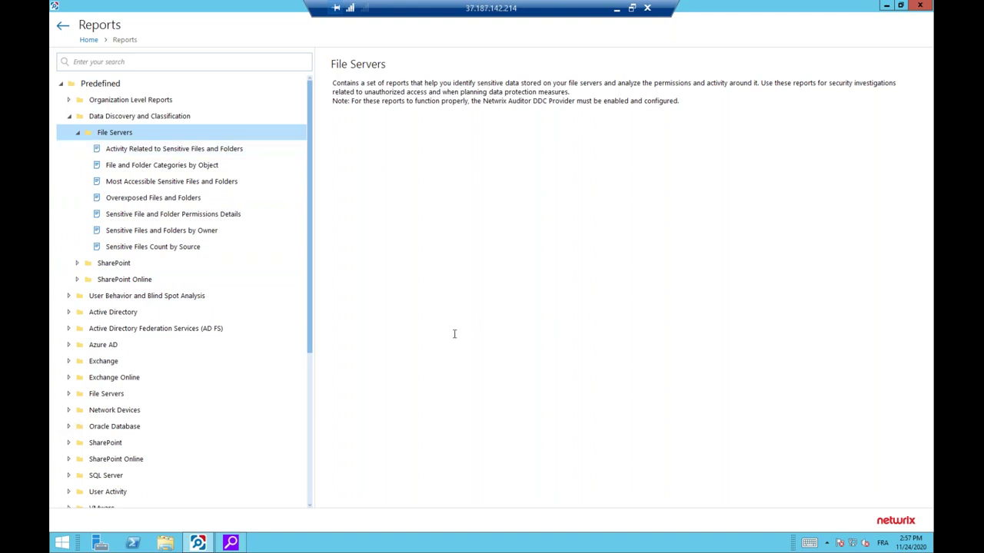
{"action": "left_click", "coordinate": [213, 202]}
{"action": "left_click", "coordinate": [375, 492]}
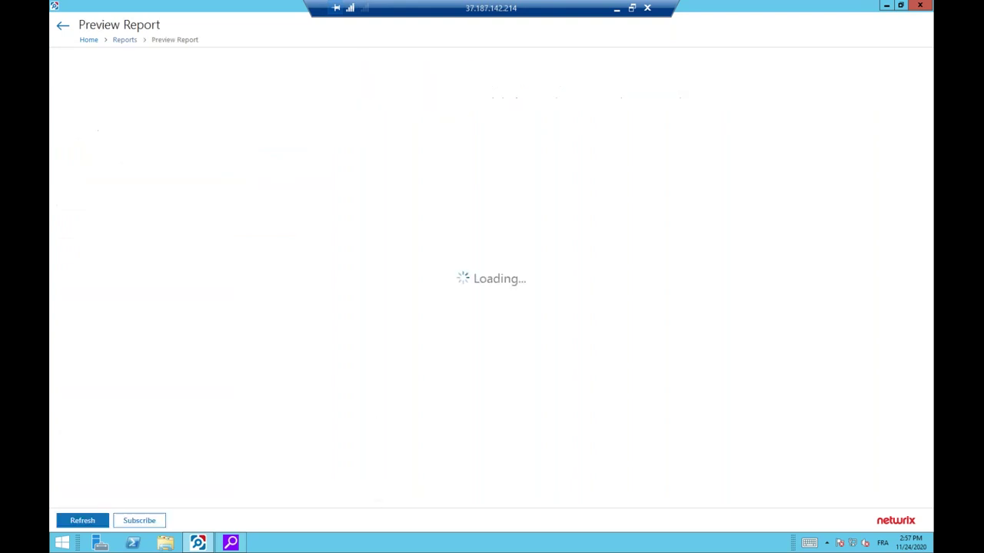